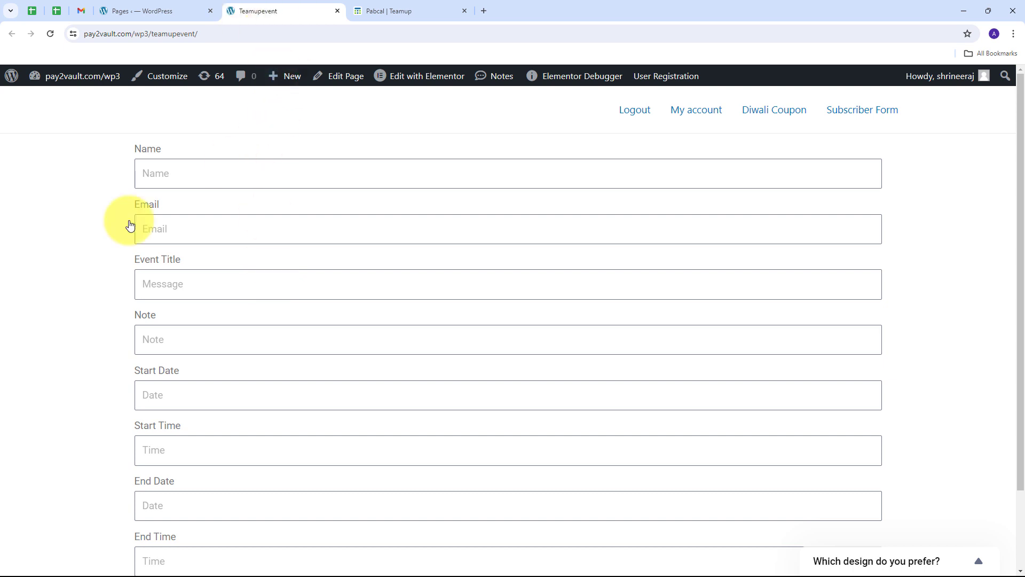
Step: Compare the WordPress event form with the still-empty Pabcal Teamup week calendar
scroll(143, 208, down, 1)
scroll(143, 208, down, 2)
scroll(209, 285, up, 3)
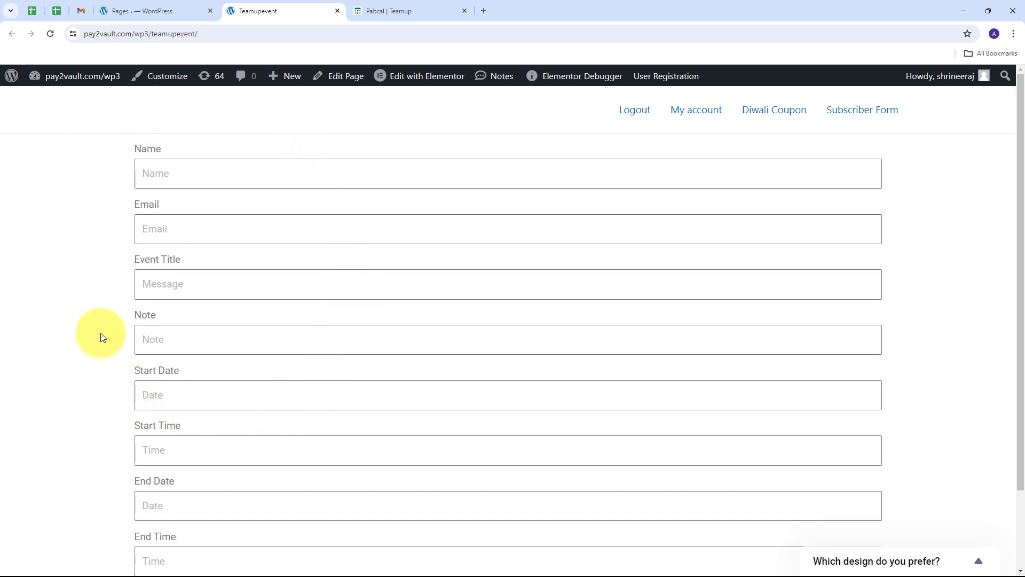
click(404, 12)
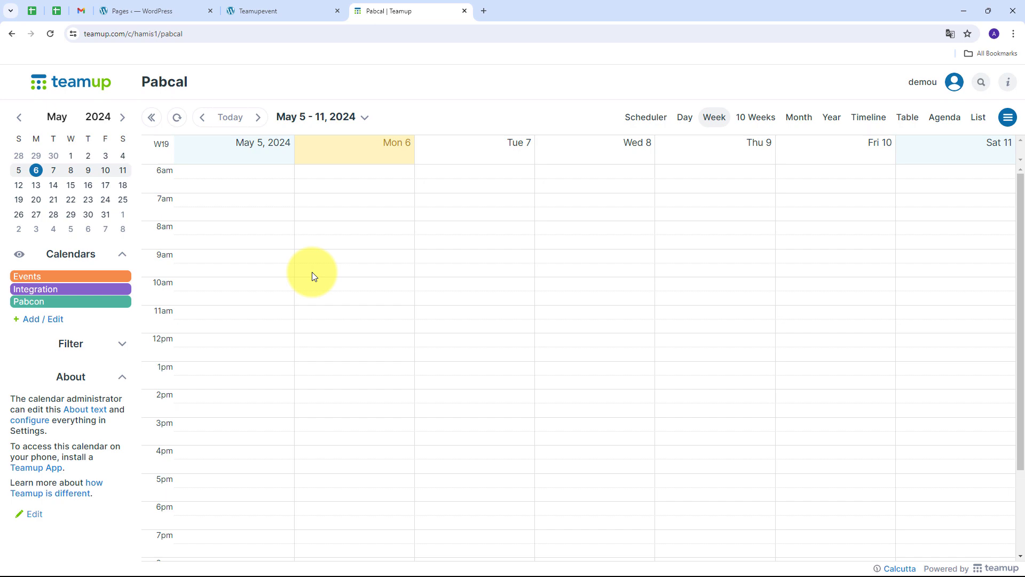
click(264, 8)
click(416, 5)
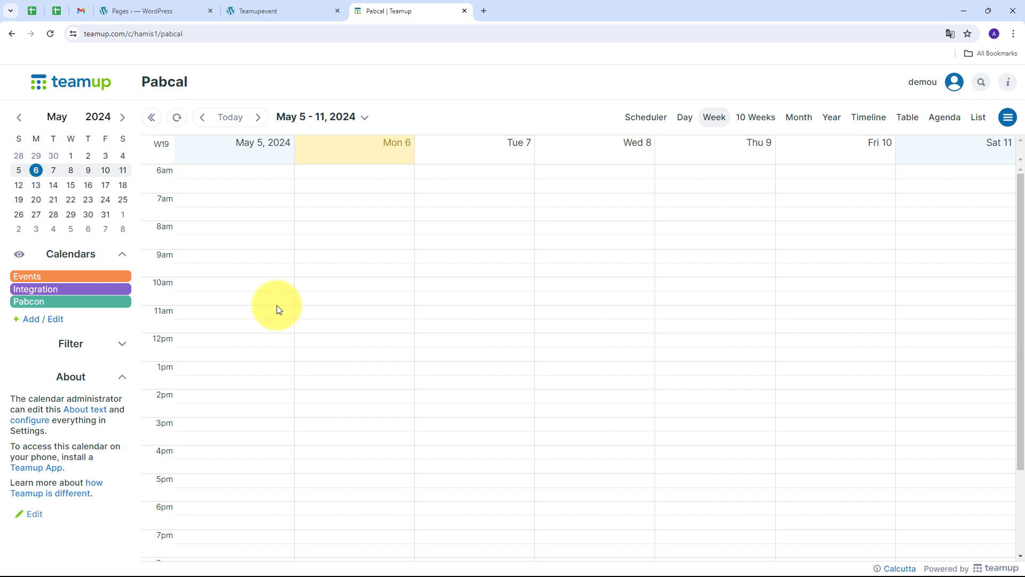
click(261, 7)
click(408, 7)
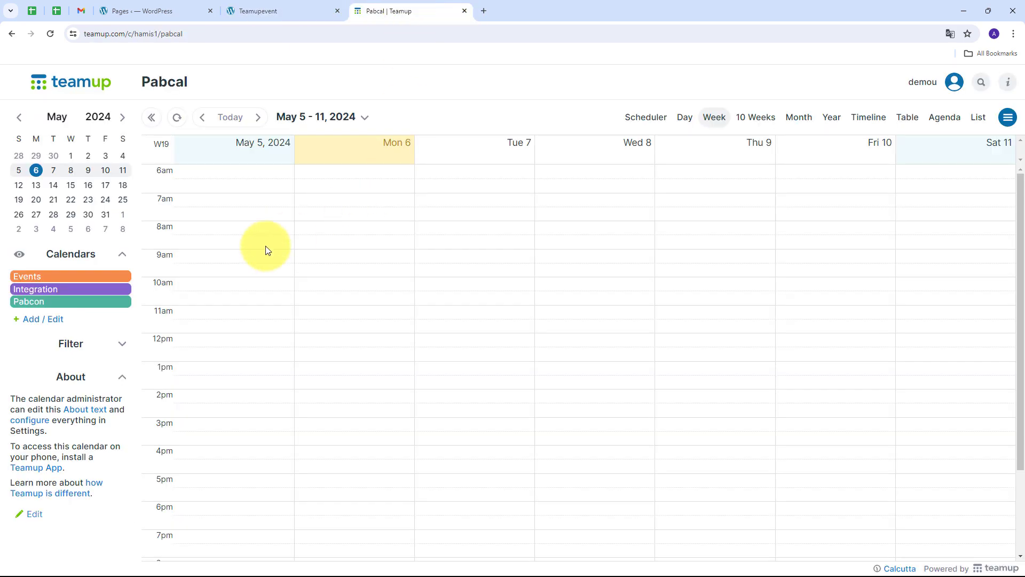
Step: Review the event form once more, return to the calendar, and open a new blank tab
click(263, 9)
scroll(106, 185, down, 2)
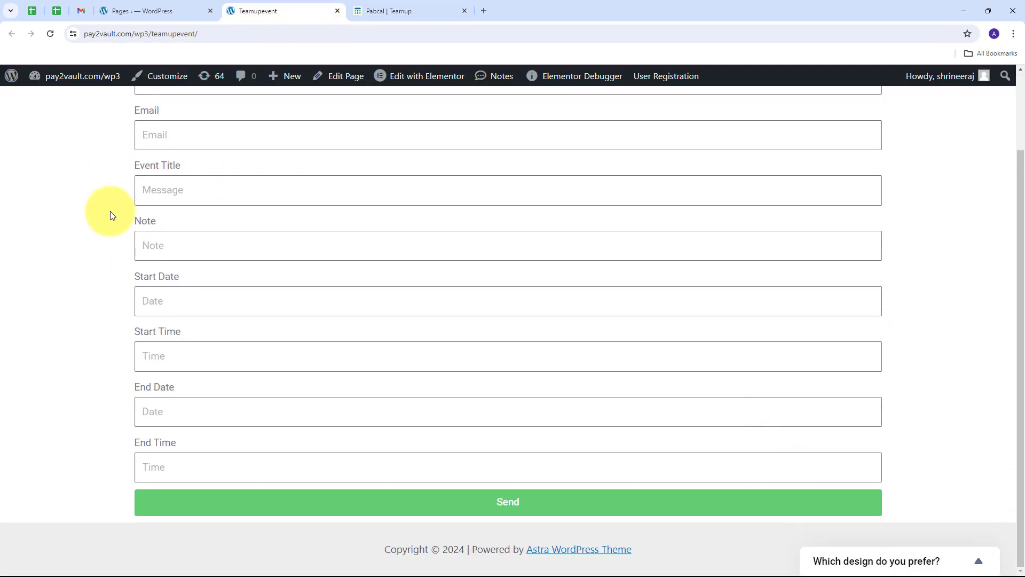
scroll(110, 214, up, 2)
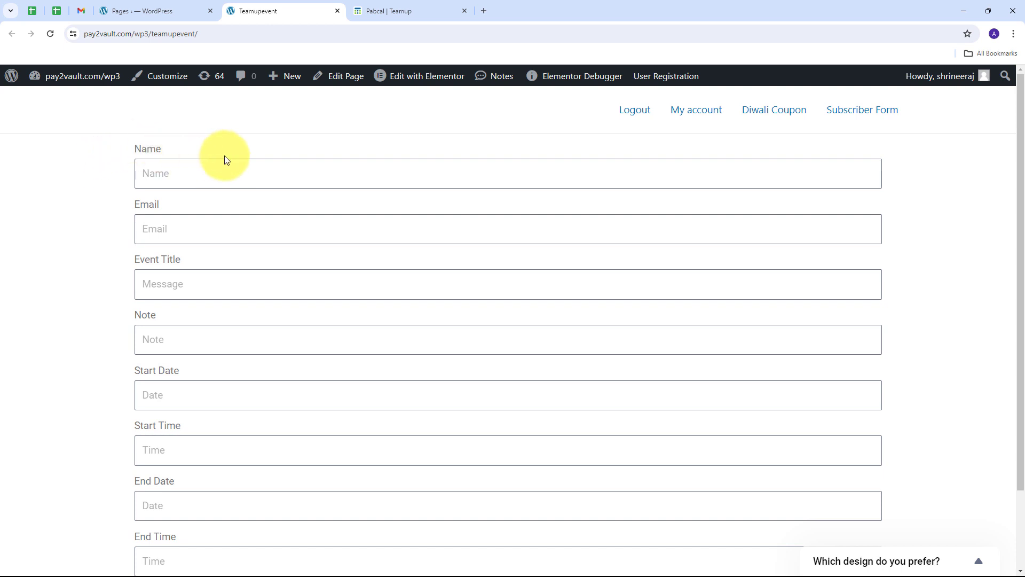
scroll(270, 457, down, 1)
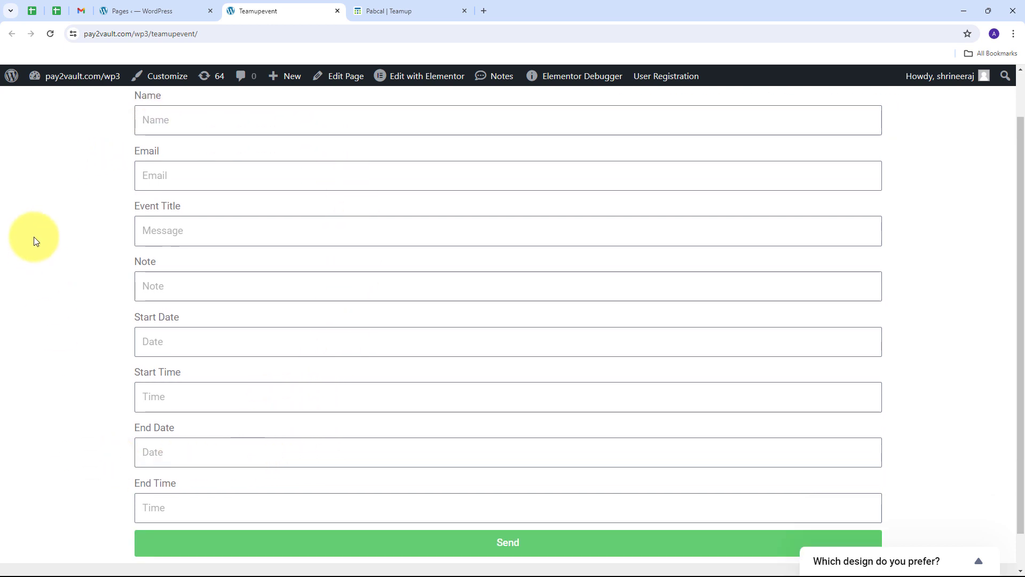
scroll(62, 259, up, 1)
click(415, 9)
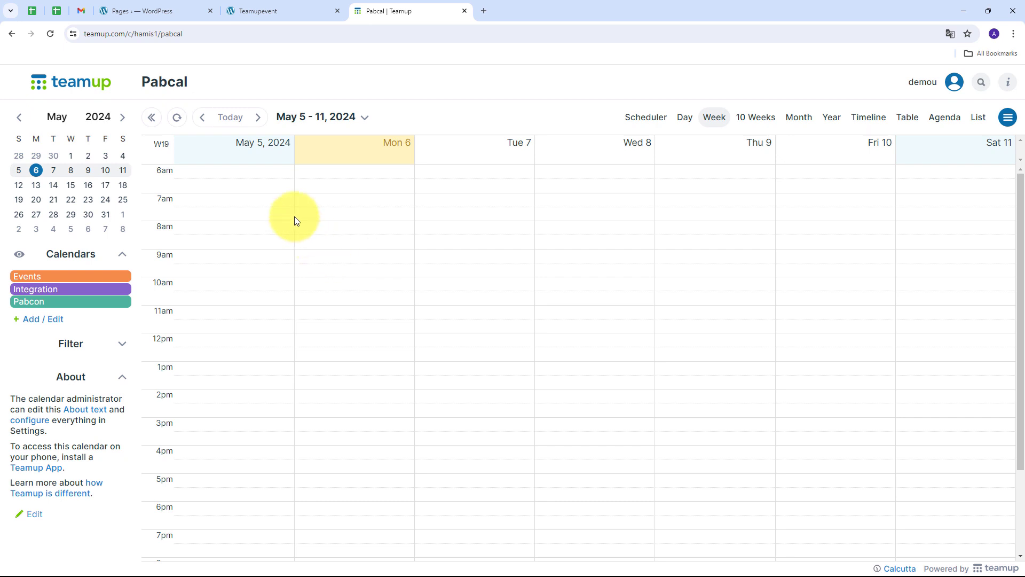
click(487, 7)
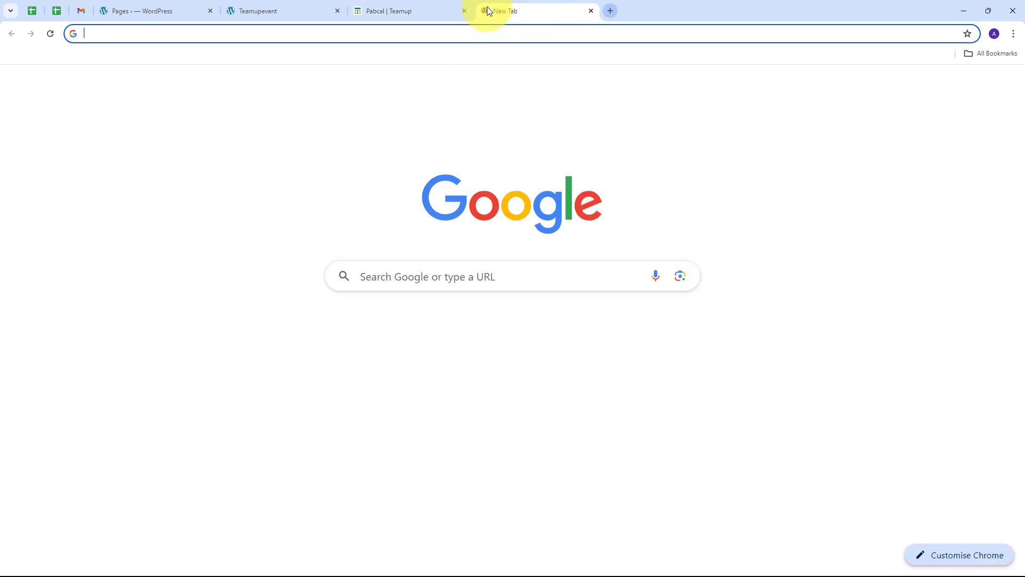
Step: Load pabbly.com and sign in to the Pabbly account
text(pabbly.com)
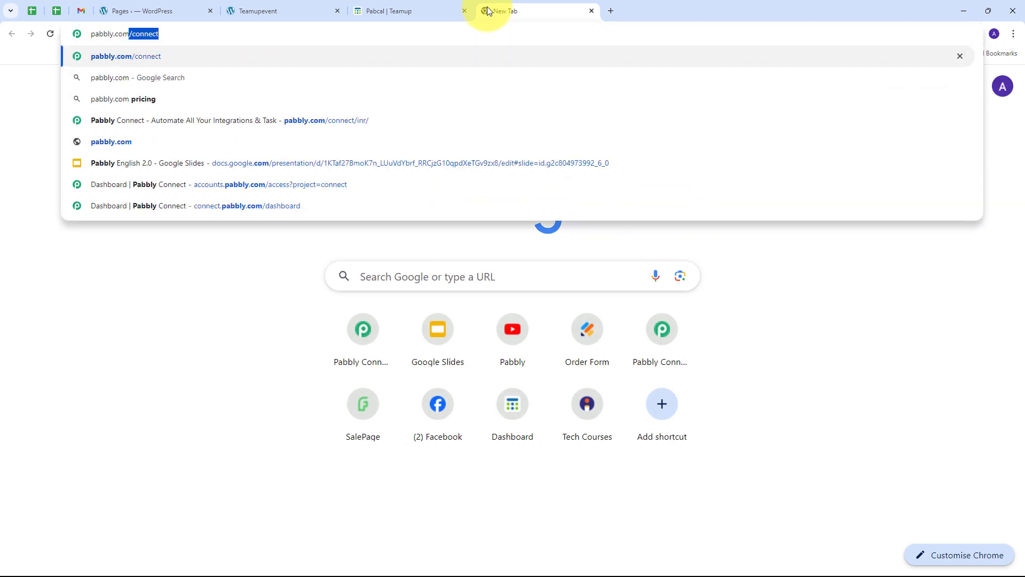
key(Return)
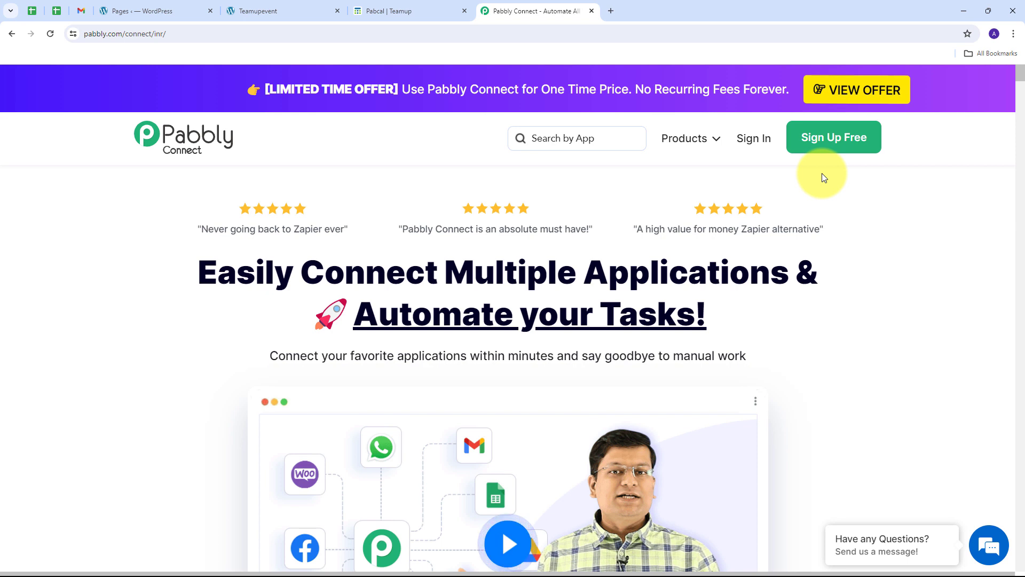
click(758, 147)
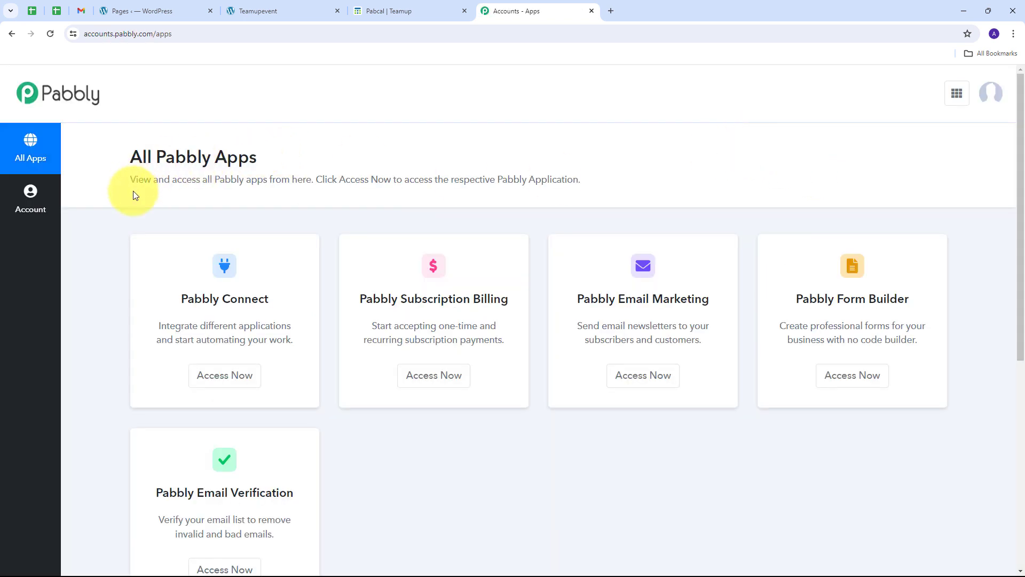
Step: Launch the Pabbly Connect app from the account's app list
scroll(133, 190, down, 1)
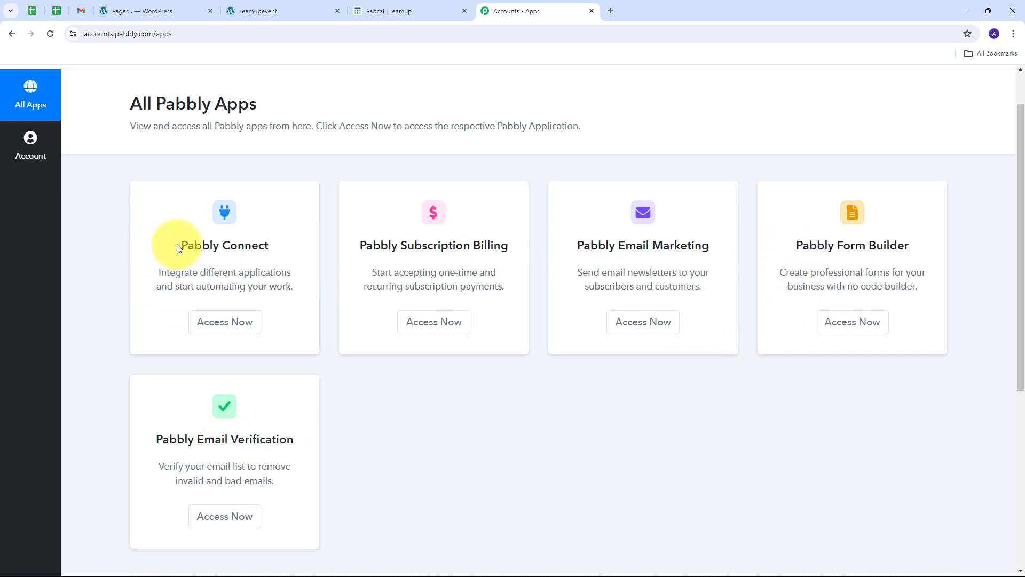
drag(178, 245, 287, 248)
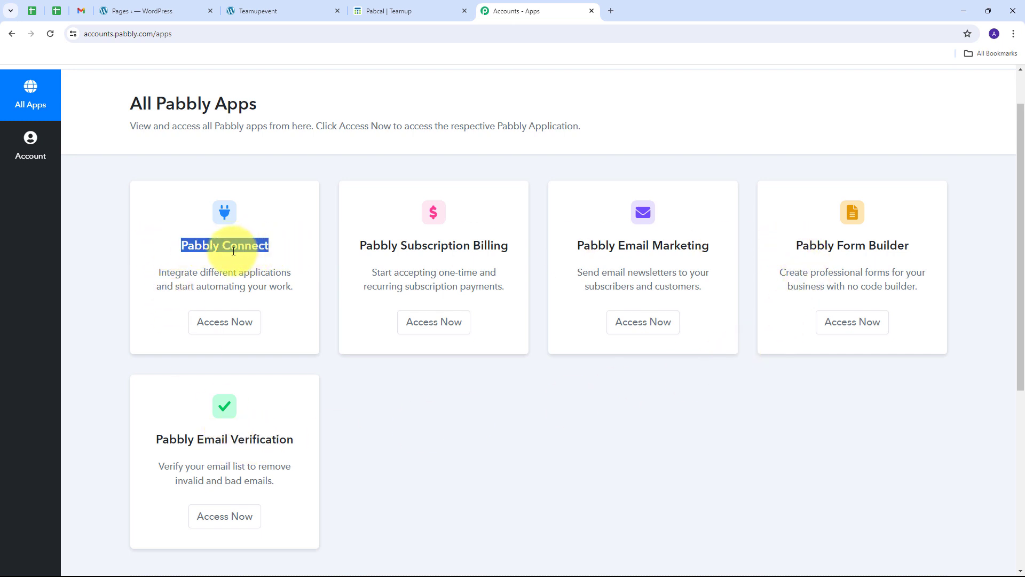
click(219, 334)
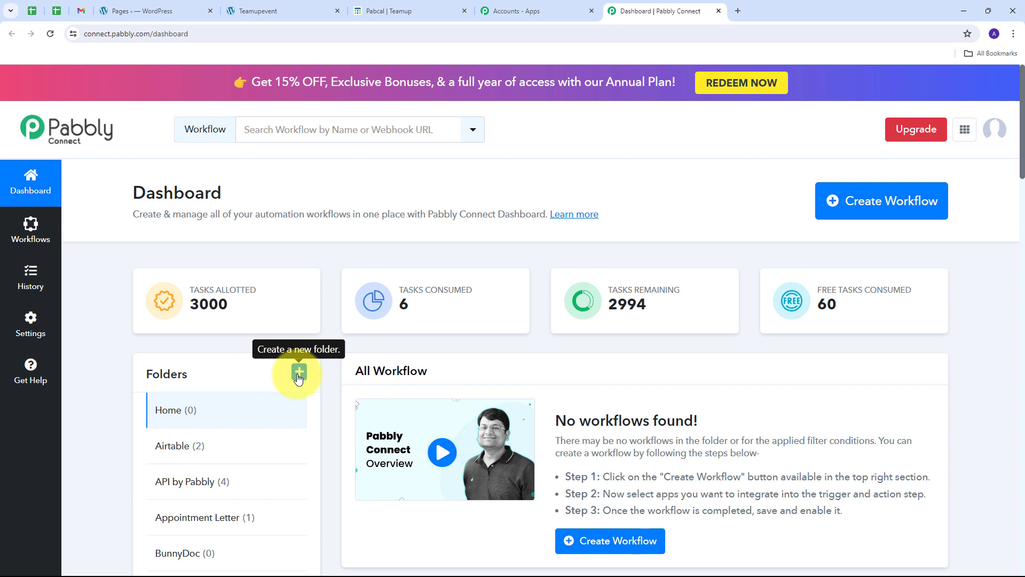
scroll(298, 376, down, 1)
scroll(293, 378, up, 1)
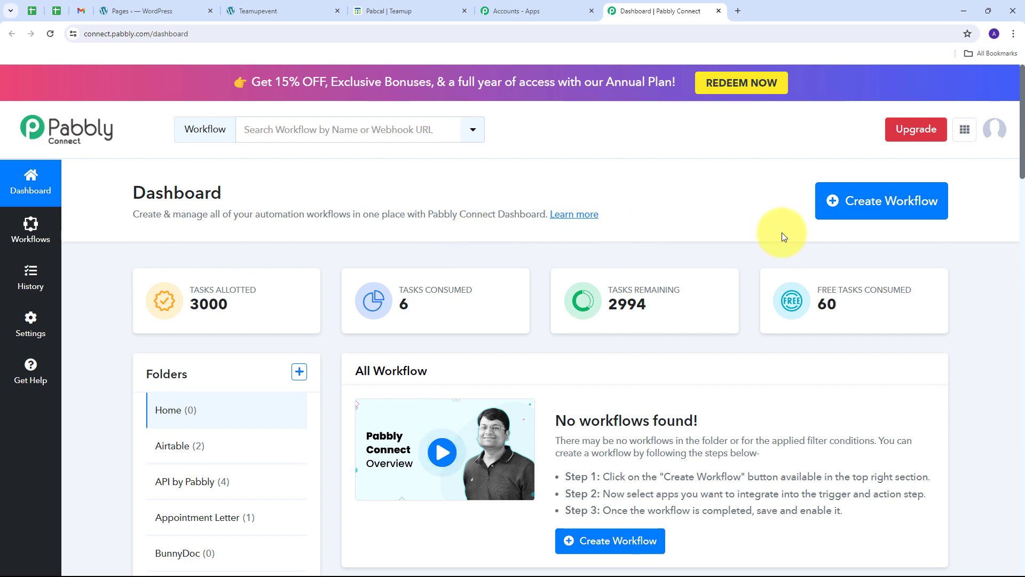
Step: Create workflow 'Create Teamup Event for New Elementor Form Submission' with the pasted name, filed under Teamup
click(852, 208)
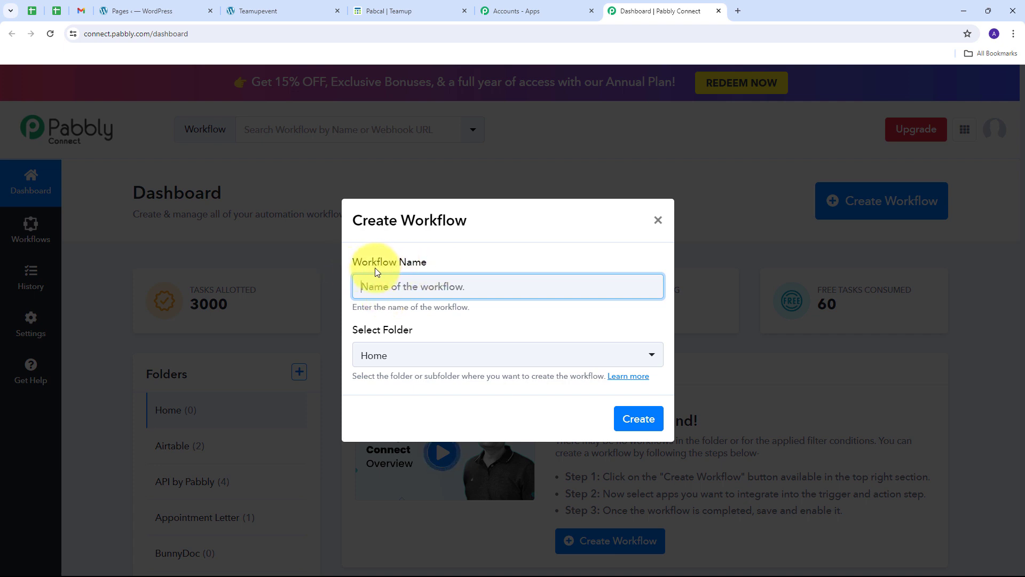
text(Create Teamup Event for New Elementor Form Submission)
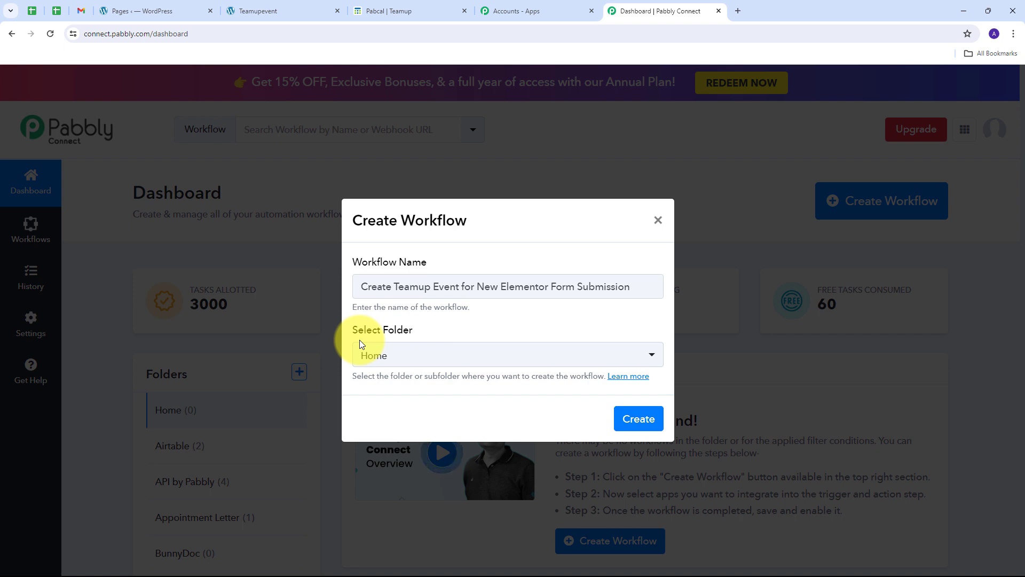
click(590, 356)
scroll(458, 214, down, 8)
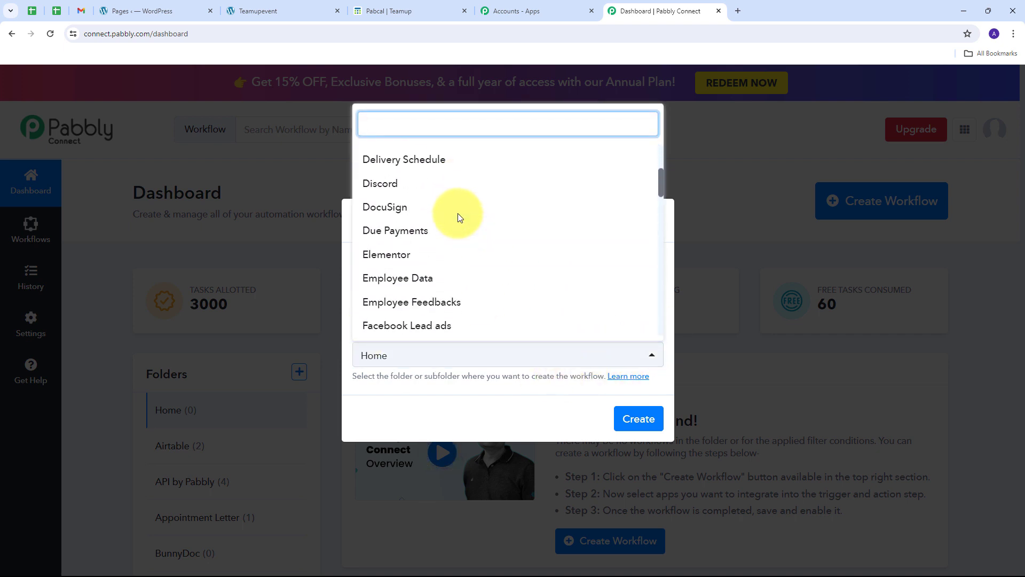
scroll(458, 218, down, 9)
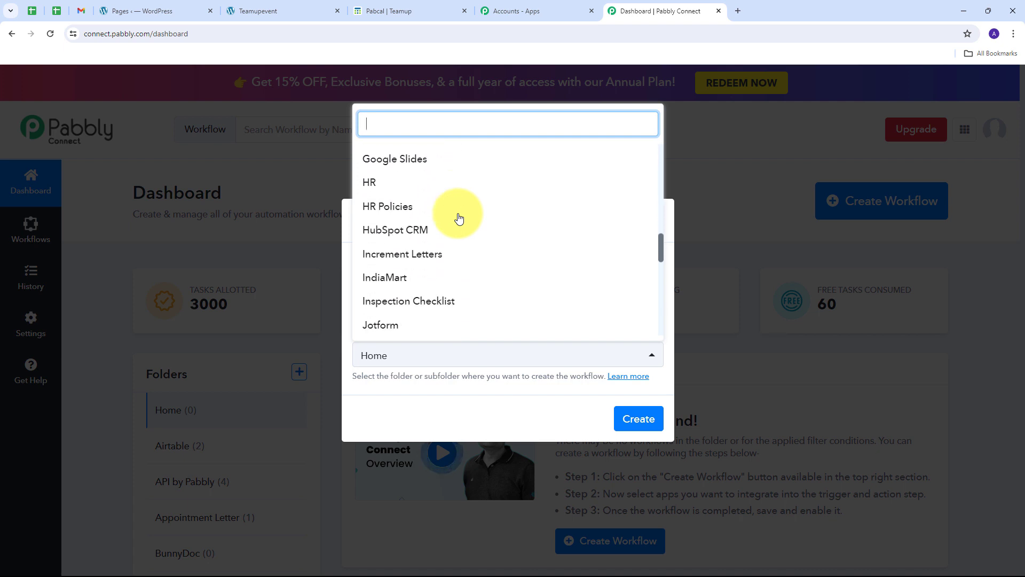
scroll(459, 217, down, 1)
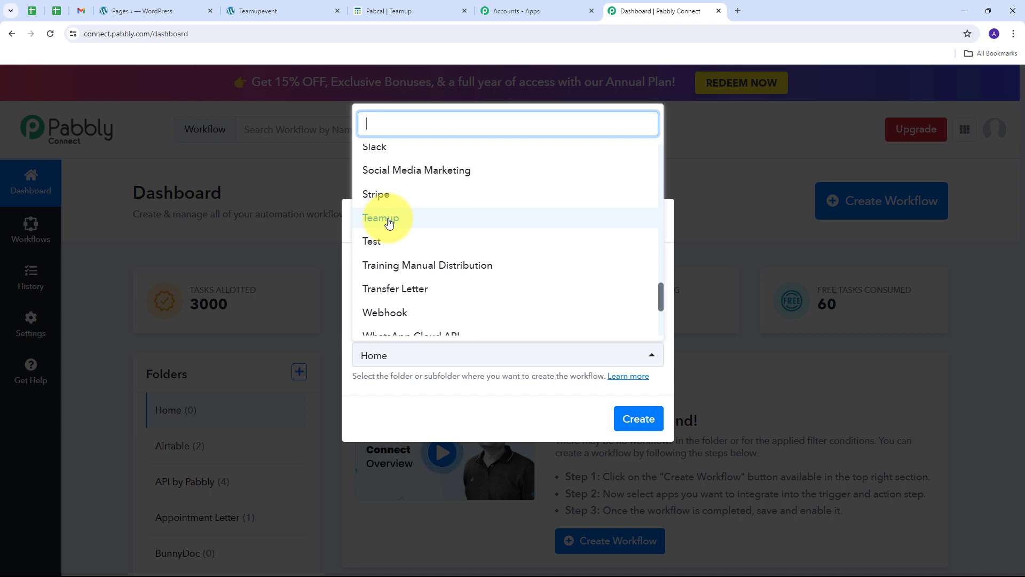
click(389, 220)
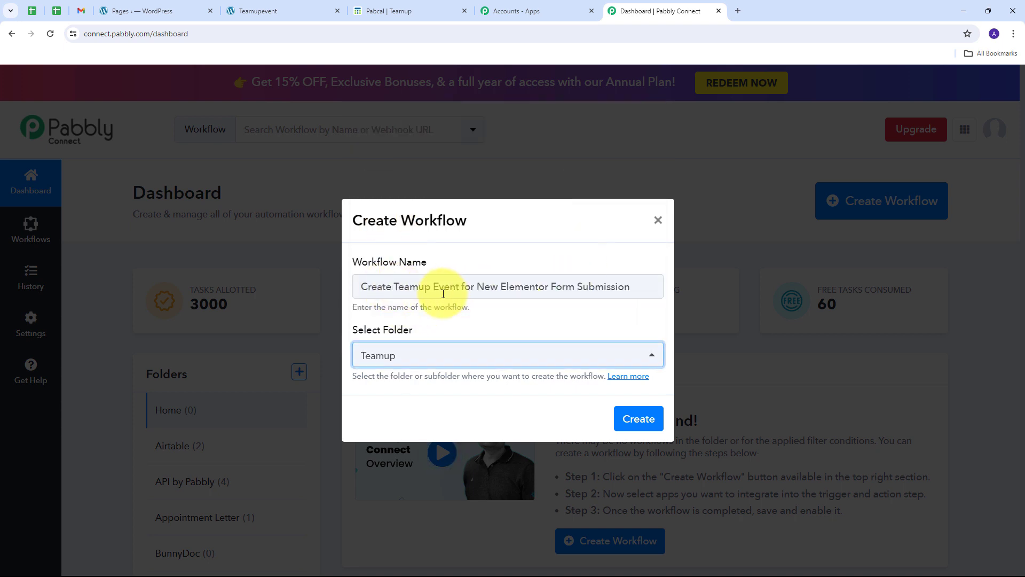
click(631, 413)
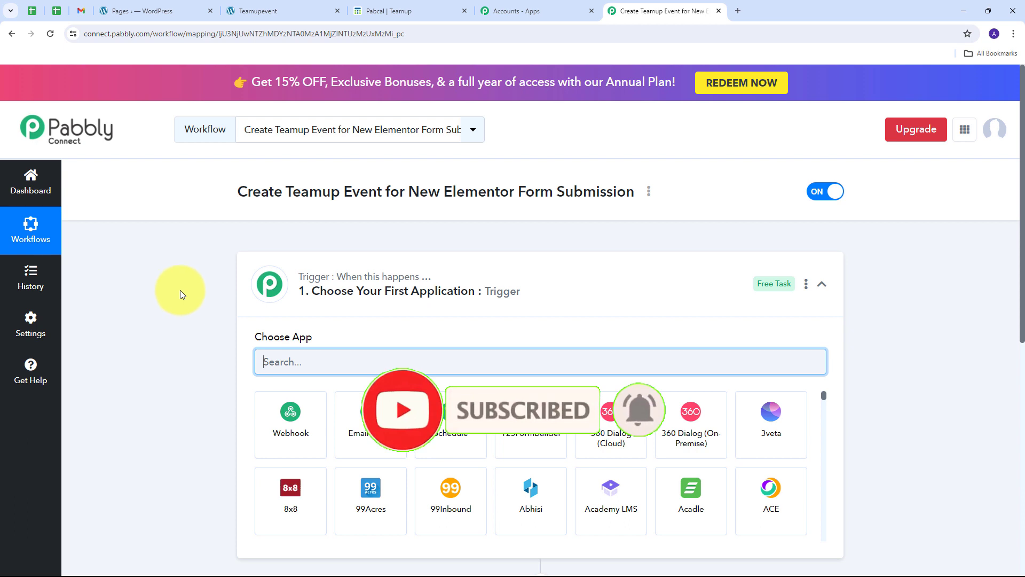
Step: Set the workflow trigger to Elementor with the New Form Submission event
scroll(180, 290, down, 3)
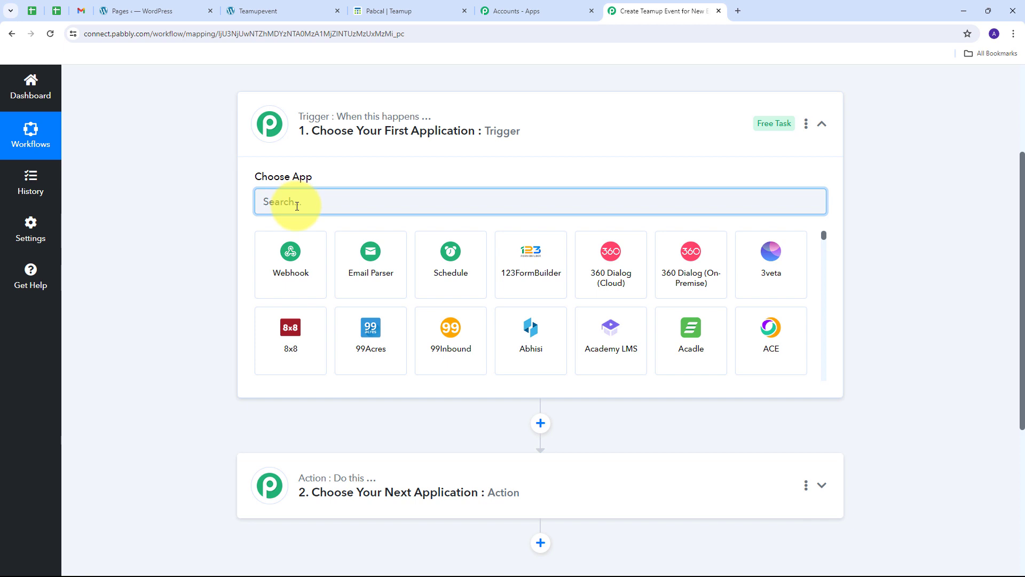
text(Elementor)
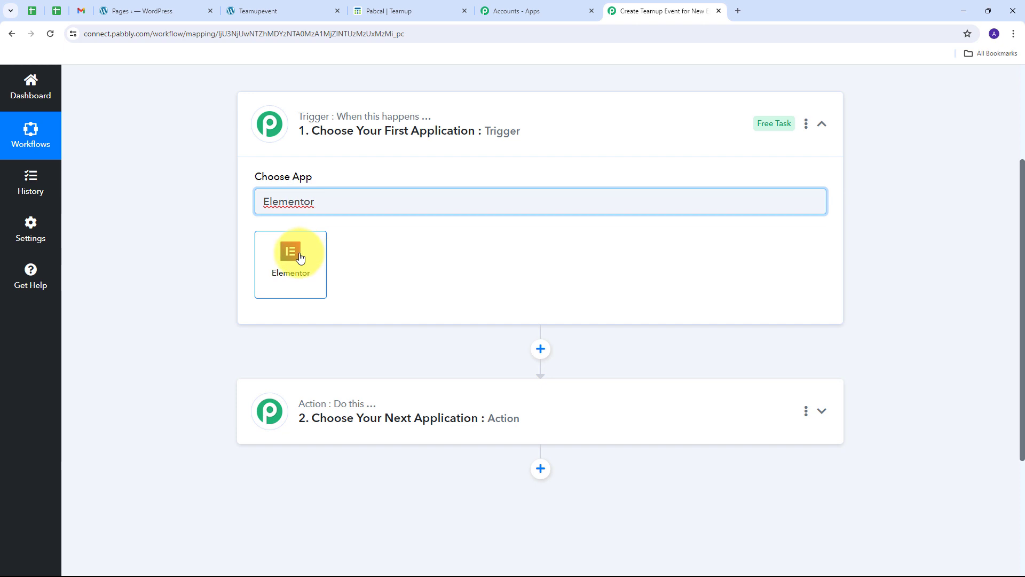
click(307, 257)
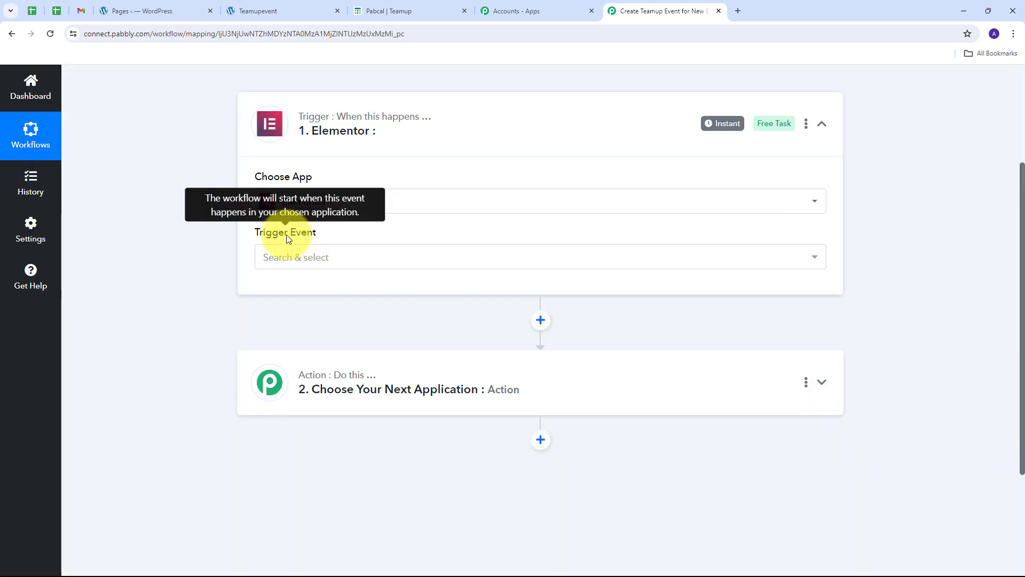
click(476, 256)
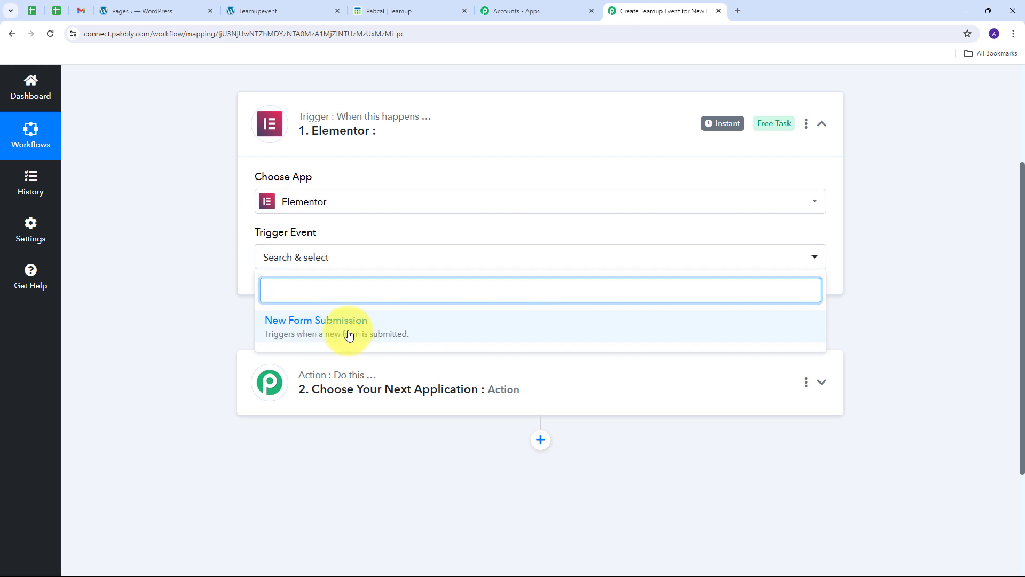
click(350, 335)
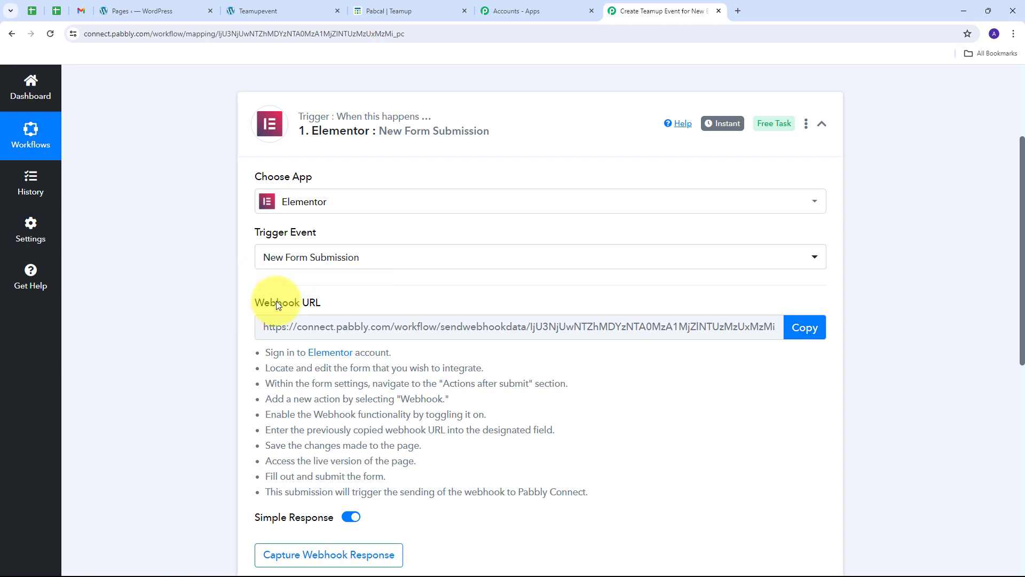
Step: Copy the trigger's generated Webhook URL
drag(253, 304, 356, 307)
mouse_move(286, 304)
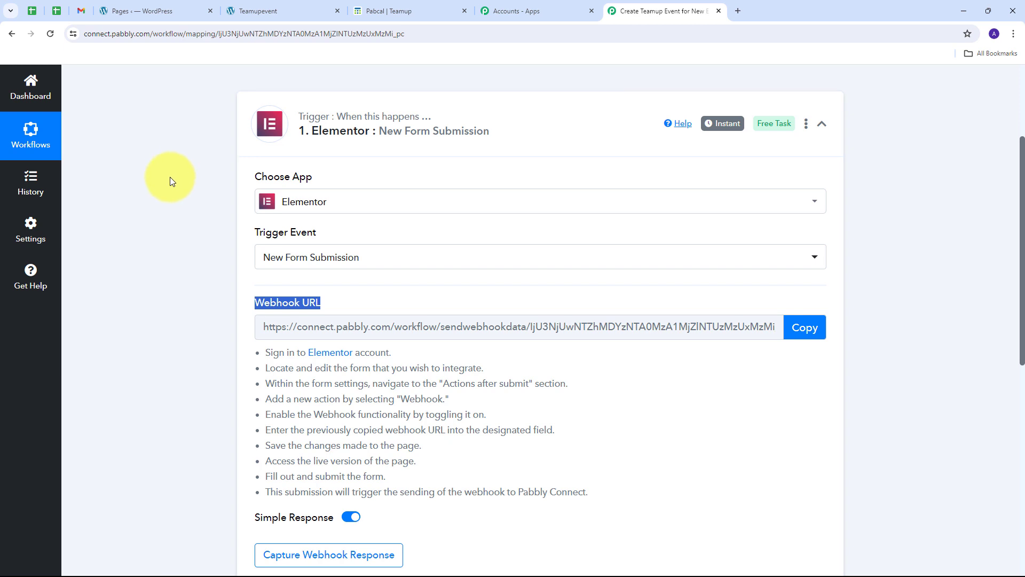
scroll(230, 155, down, 1)
scroll(319, 157, up, 1)
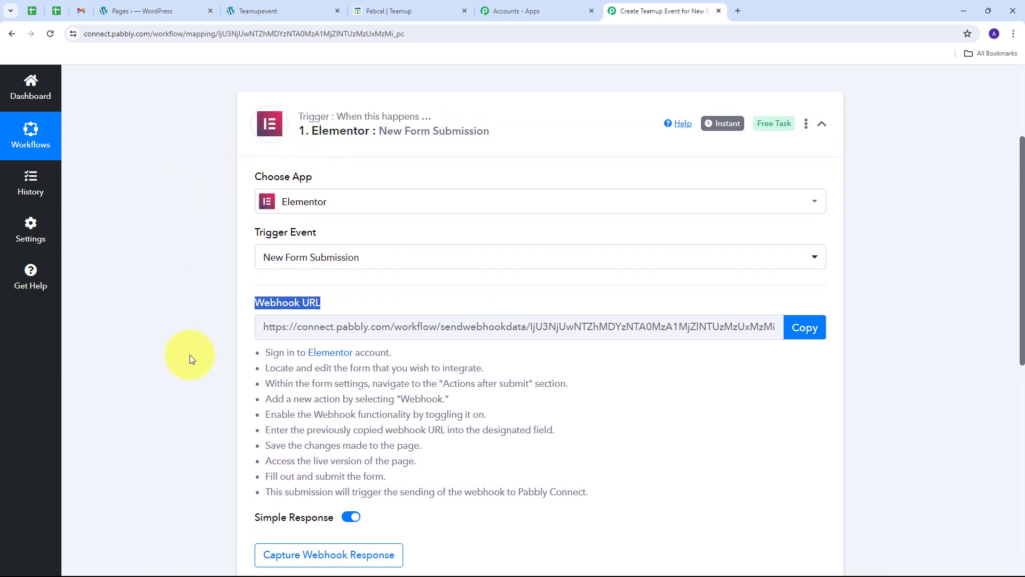
scroll(191, 354, down, 1)
drag(264, 298, 614, 436)
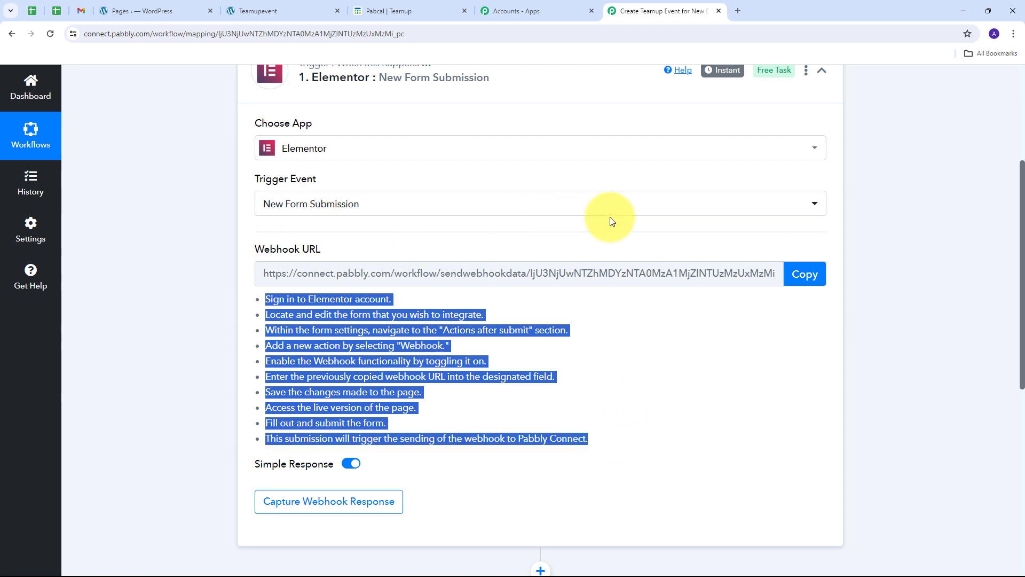
click(806, 275)
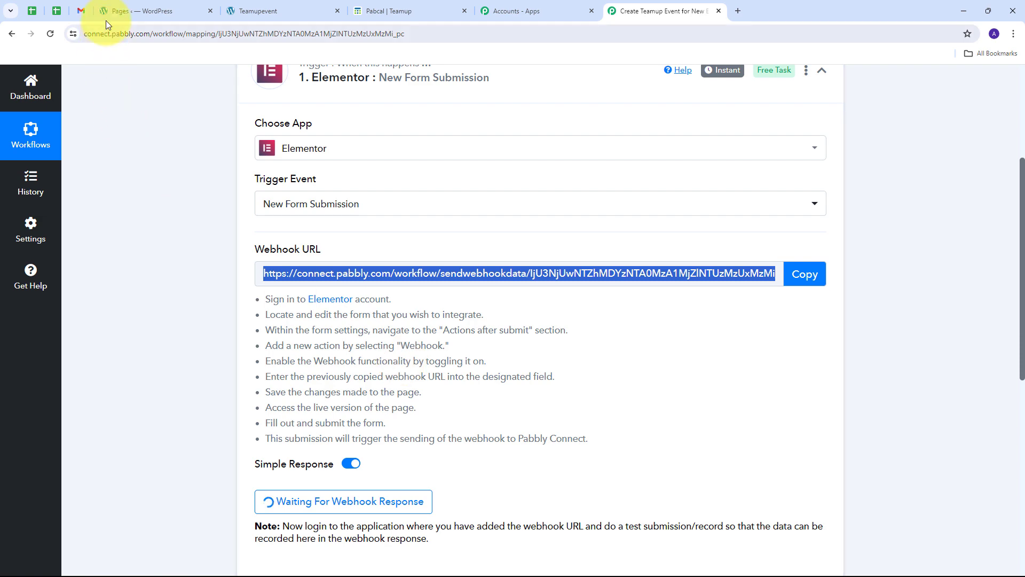
Step: Search WordPress pages for 'Teamup' and edit the Teamupevent page with Elementor
click(156, 13)
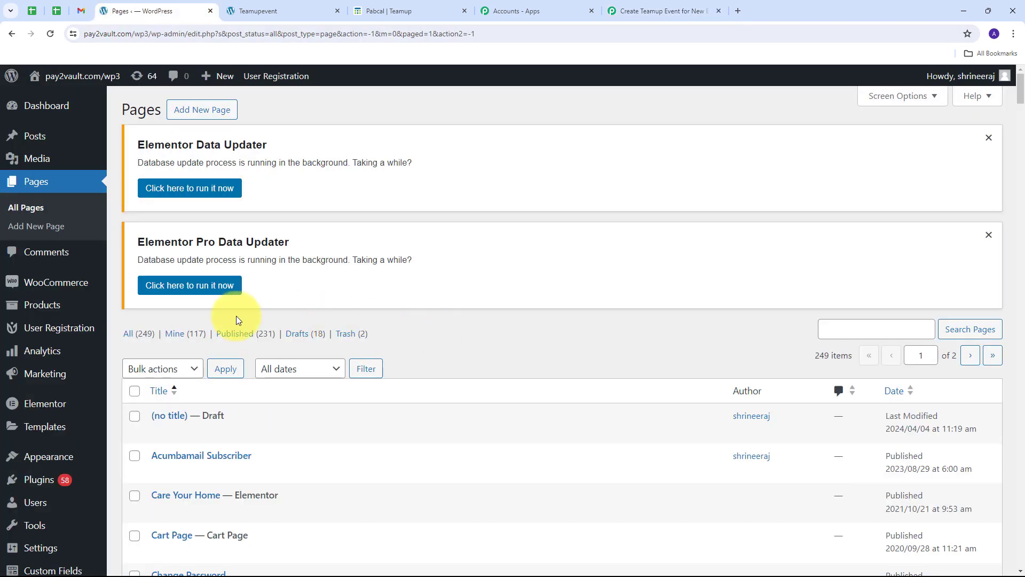
mouse_move(31, 415)
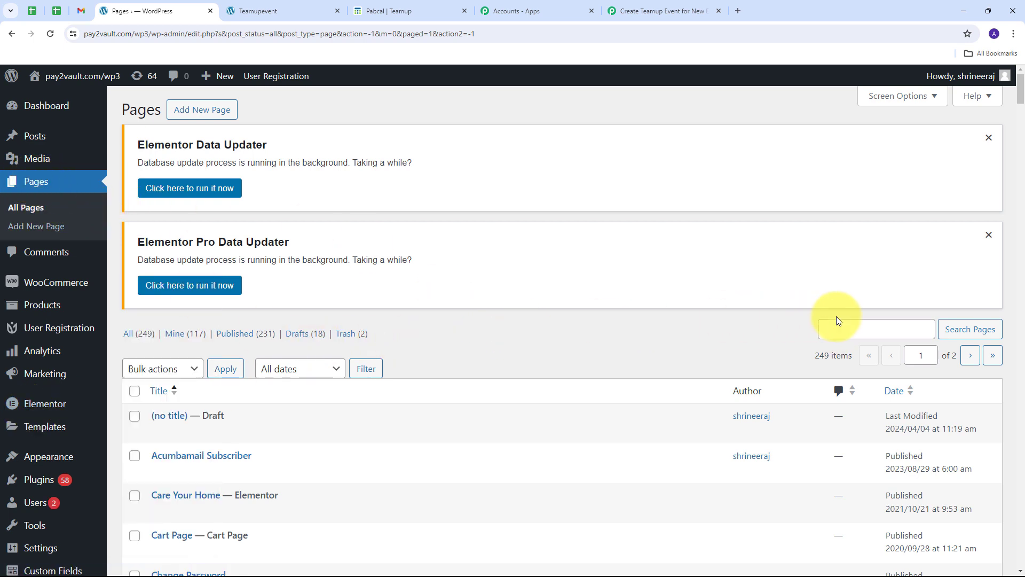
click(845, 327)
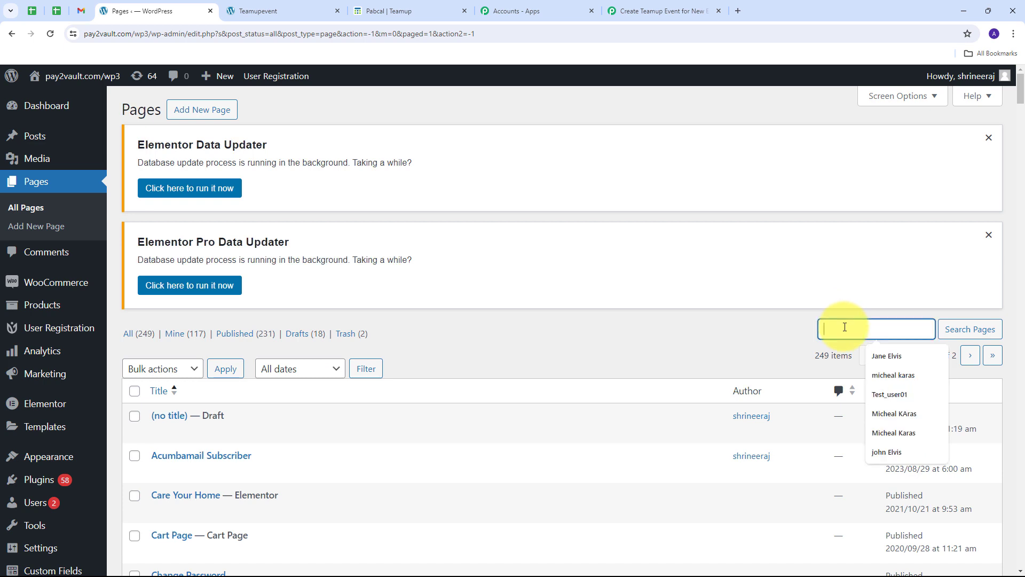
text(Teamup)
key(Return)
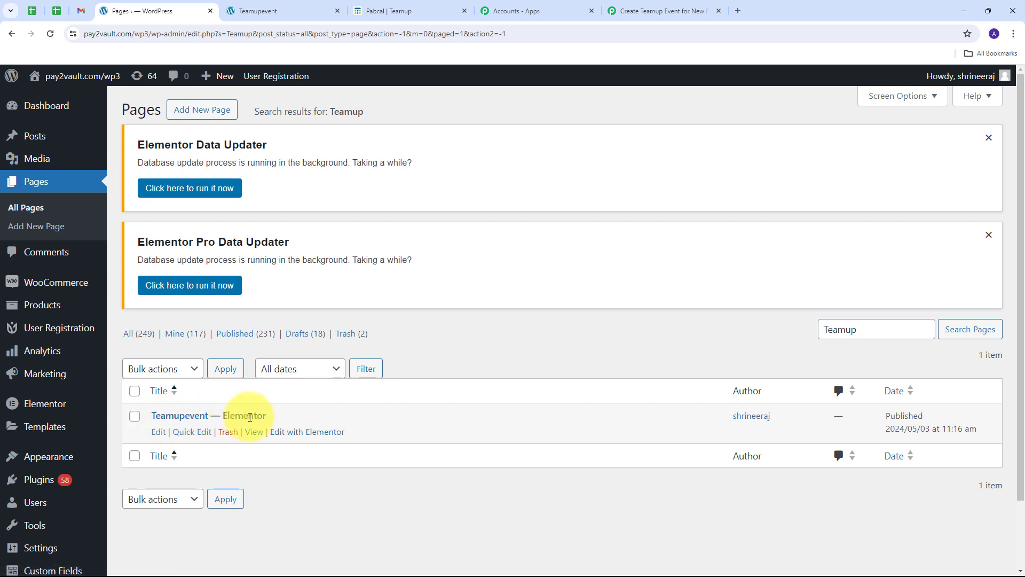
click(303, 437)
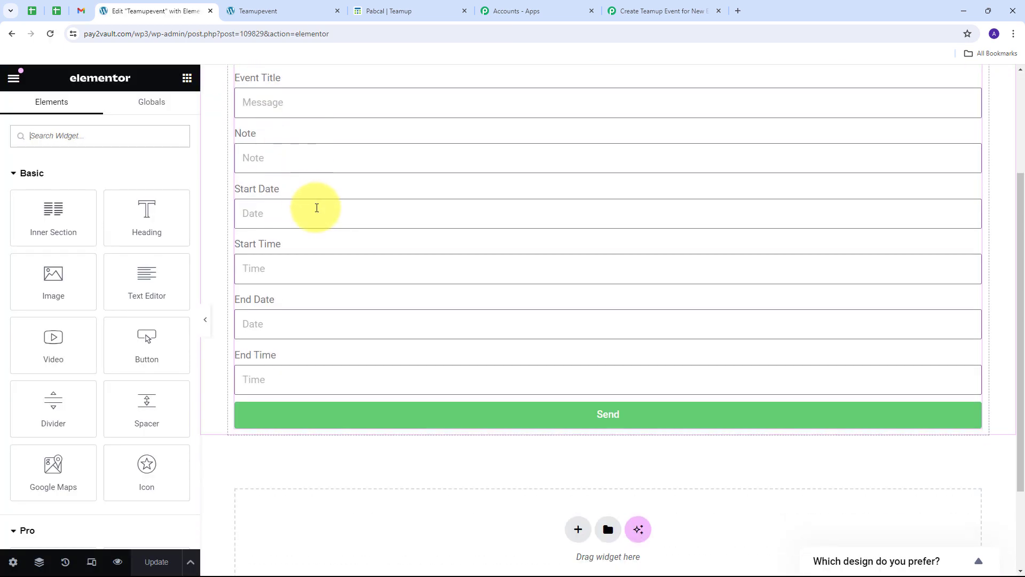
Step: Add a Webhook action to the form's Actions After Submit
scroll(328, 181, up, 1)
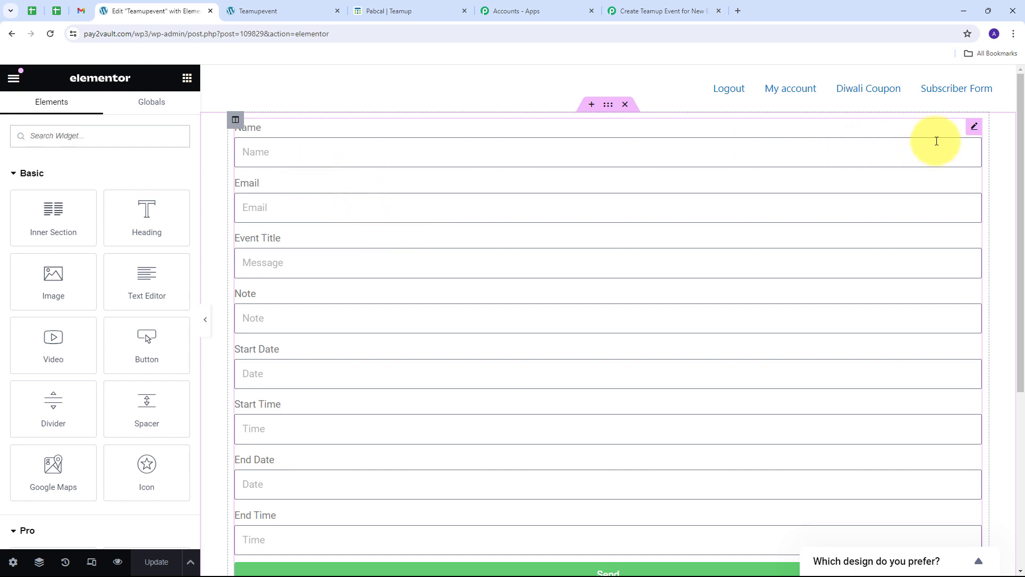
click(976, 128)
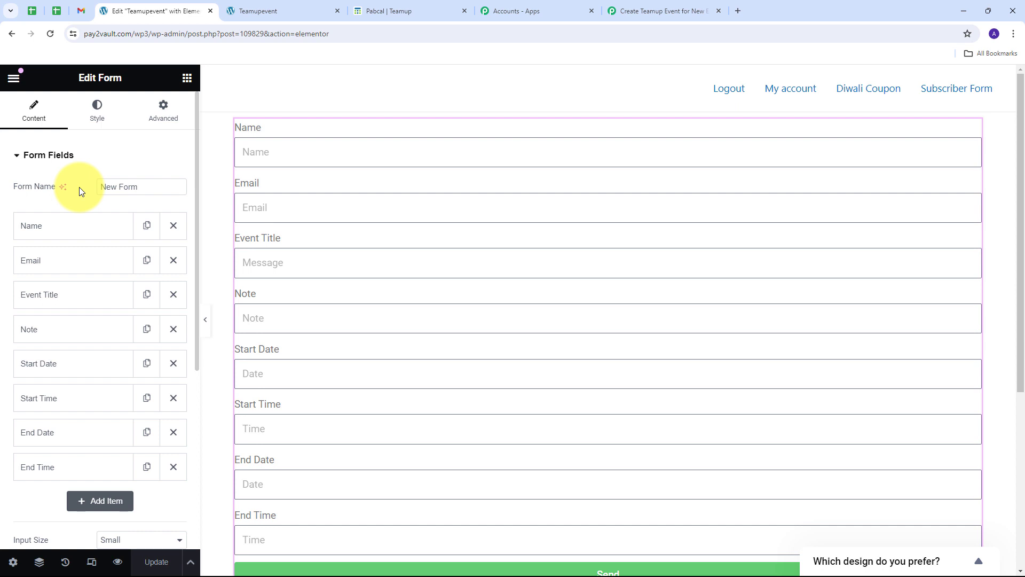
scroll(79, 186, down, 5)
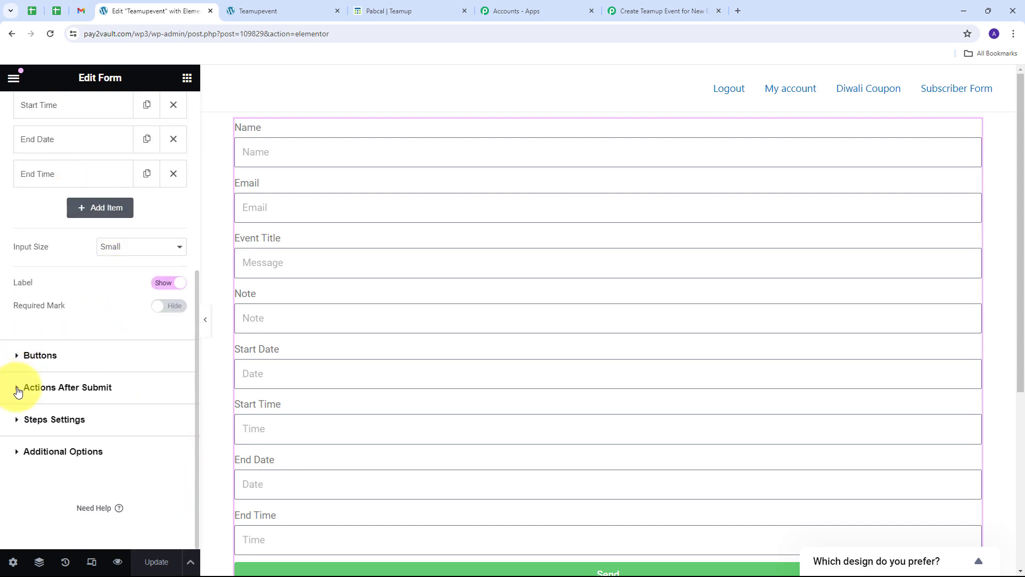
click(17, 391)
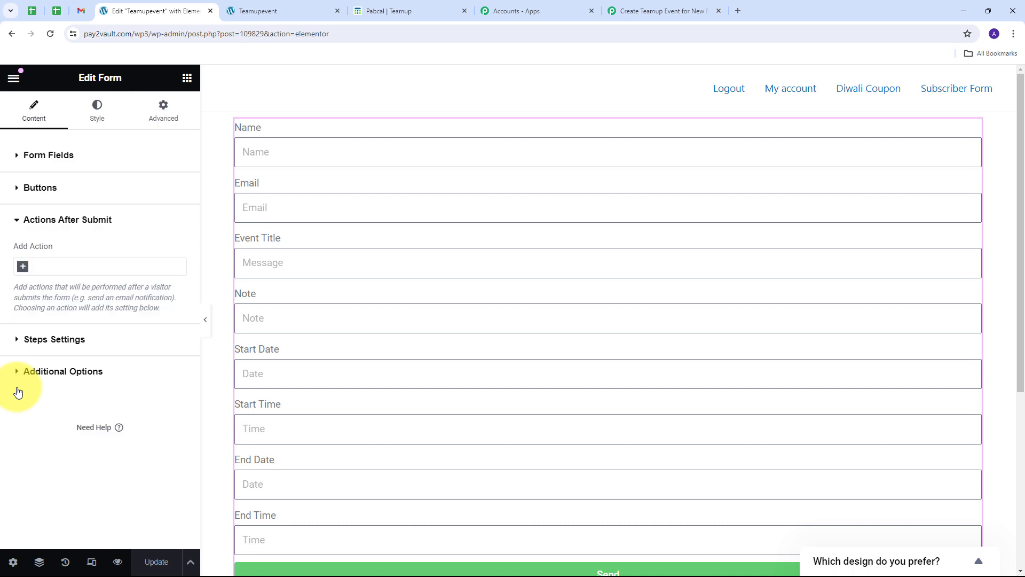
click(48, 268)
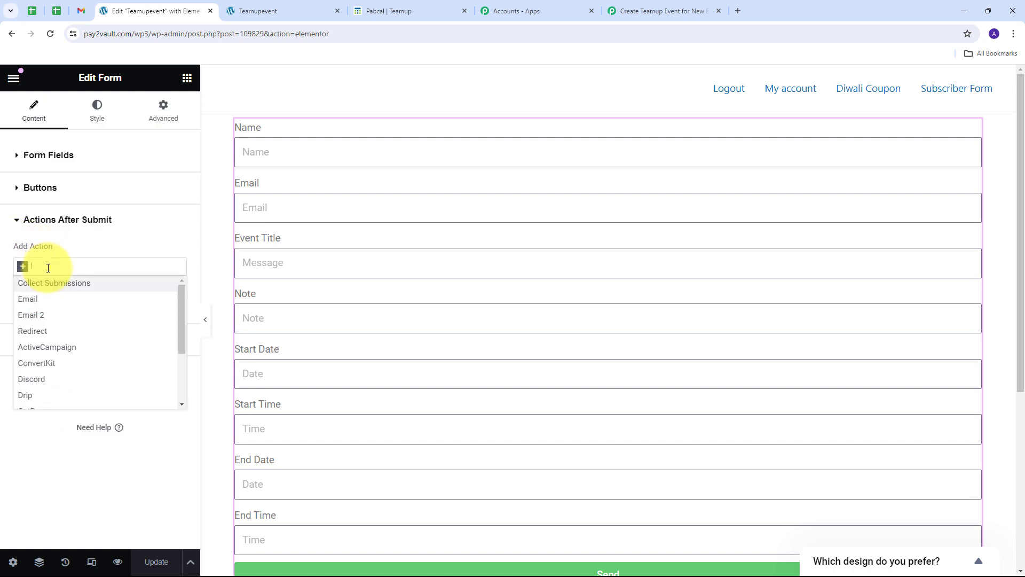
text(Webhook)
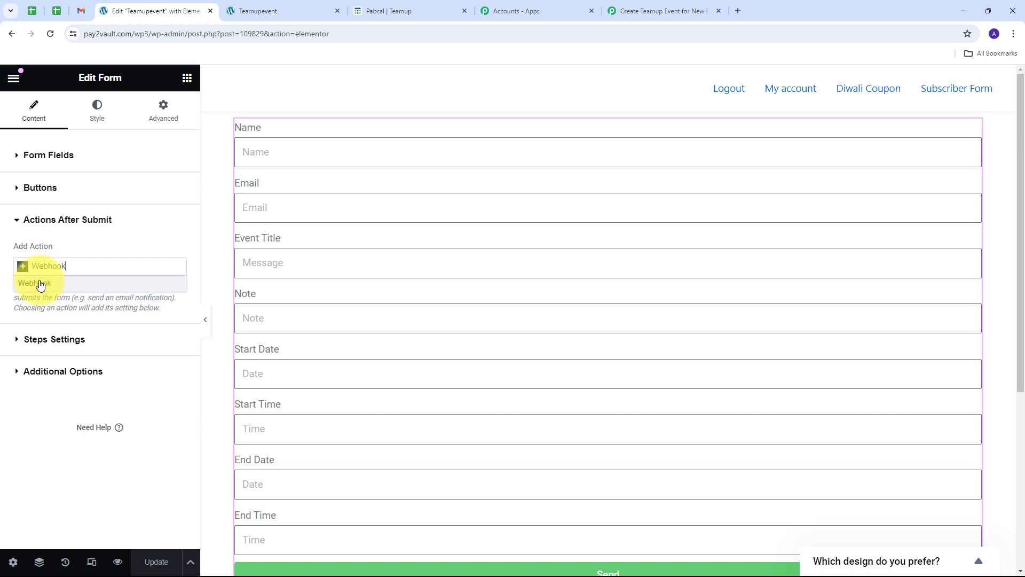
click(37, 284)
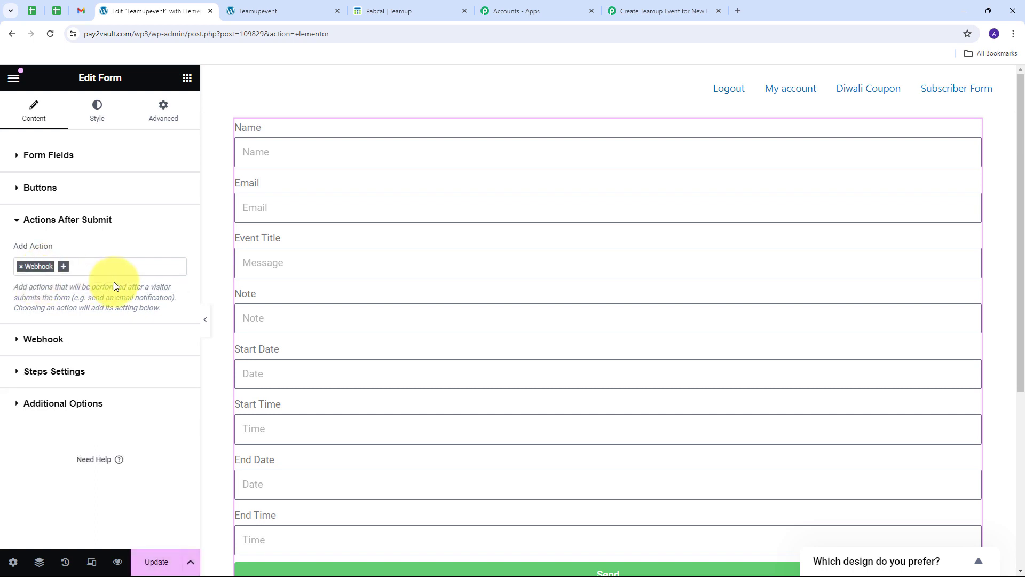
Step: Paste the Pabbly webhook address into Webhook URL and update the page
click(16, 342)
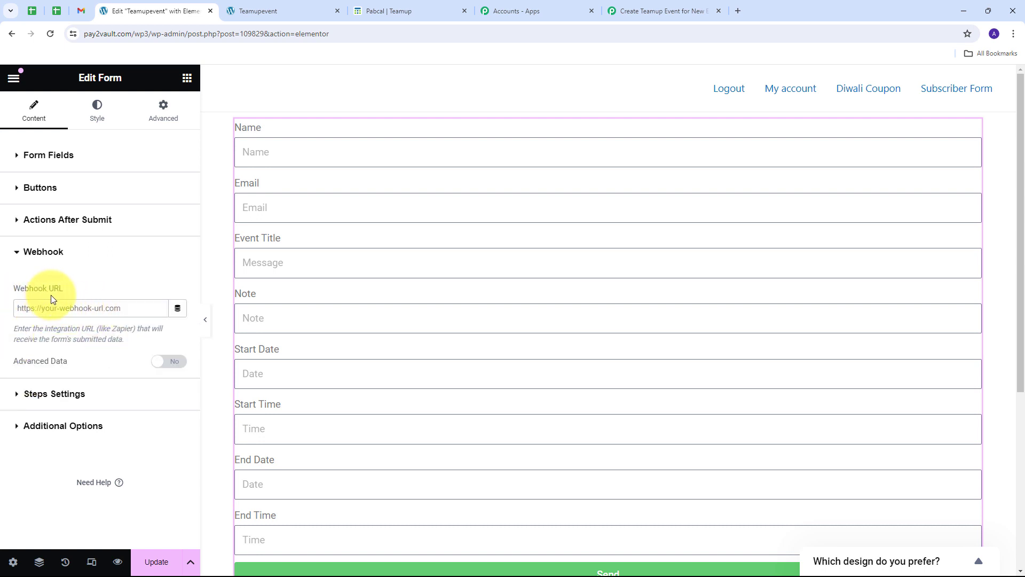
click(38, 309)
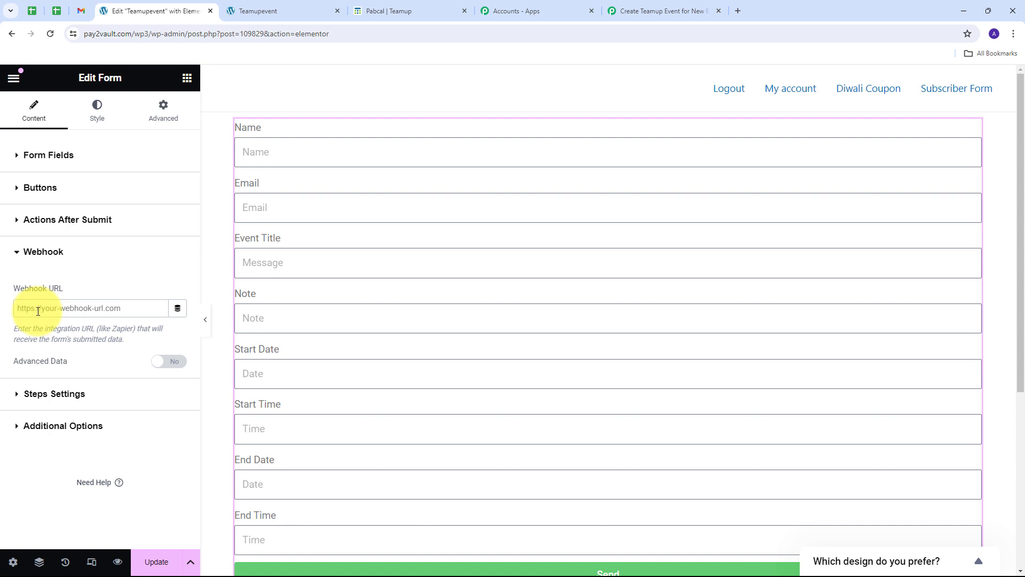
key(ctrl+v)
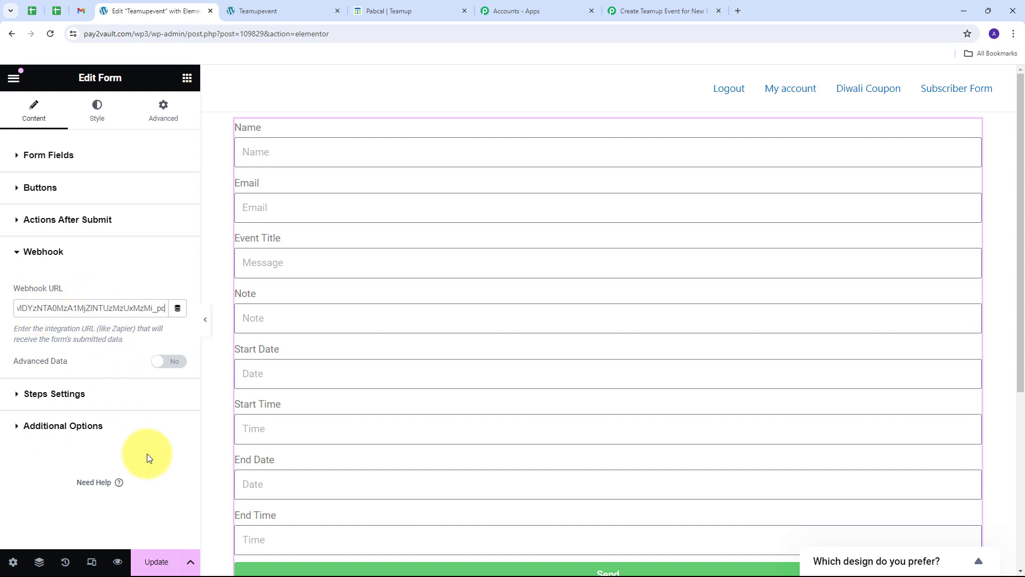
click(155, 562)
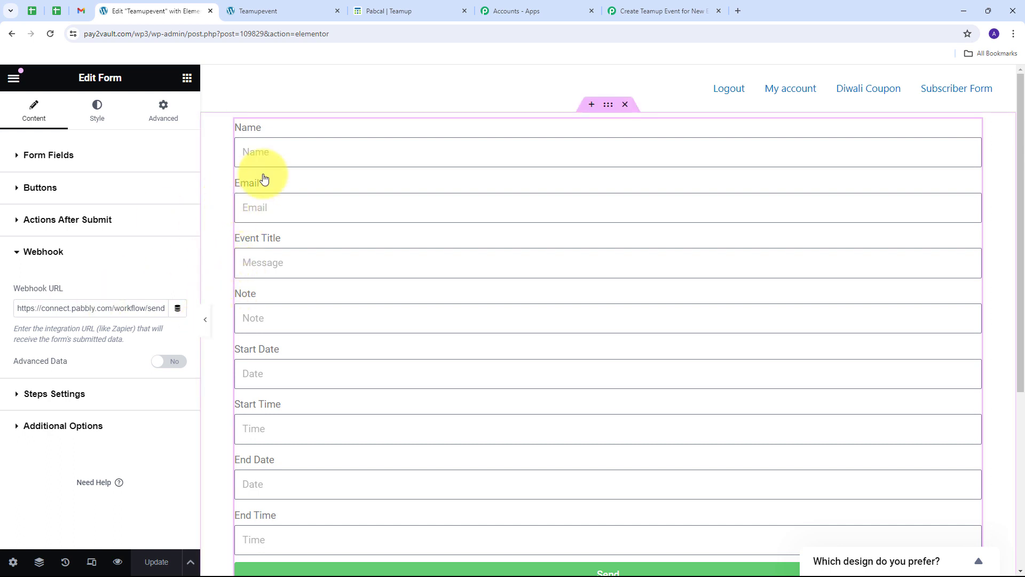
Step: Return to the Pabbly workflow and scroll to the trigger's Webhook URL section
click(674, 8)
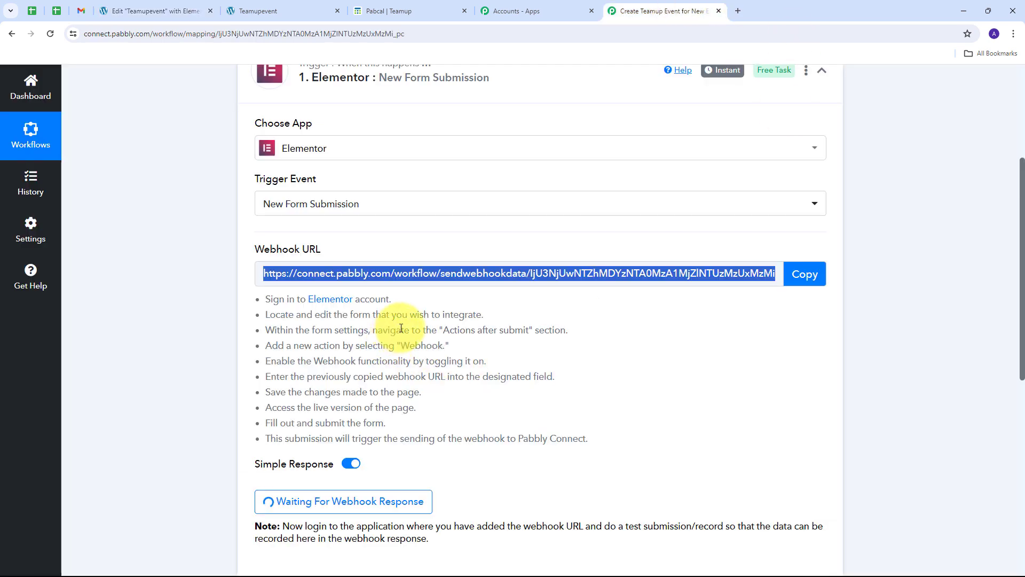
scroll(441, 302, down, 2)
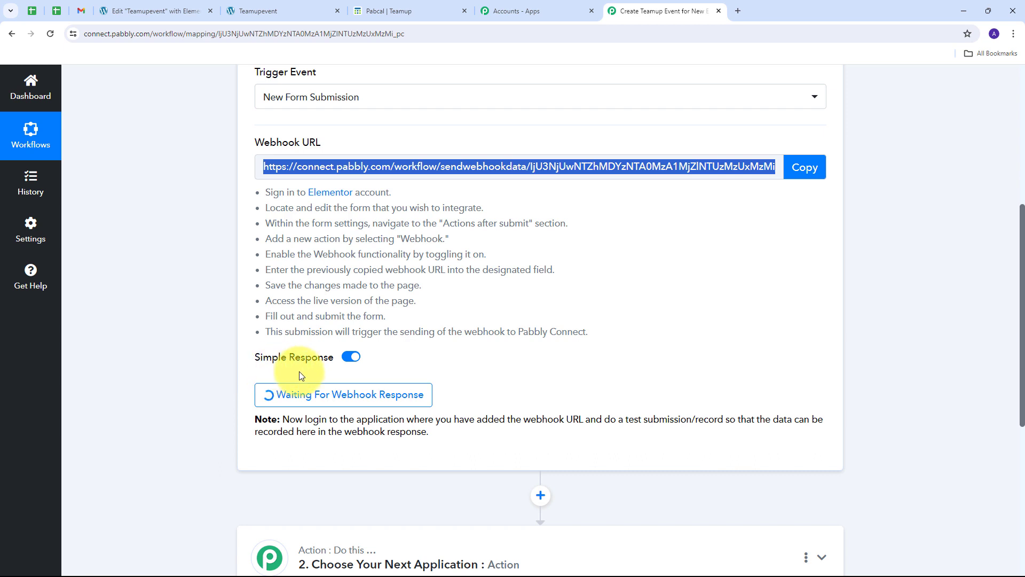
Step: On the live form, enter 'Demo User' as the name and paste the demo e-mail address
click(272, 12)
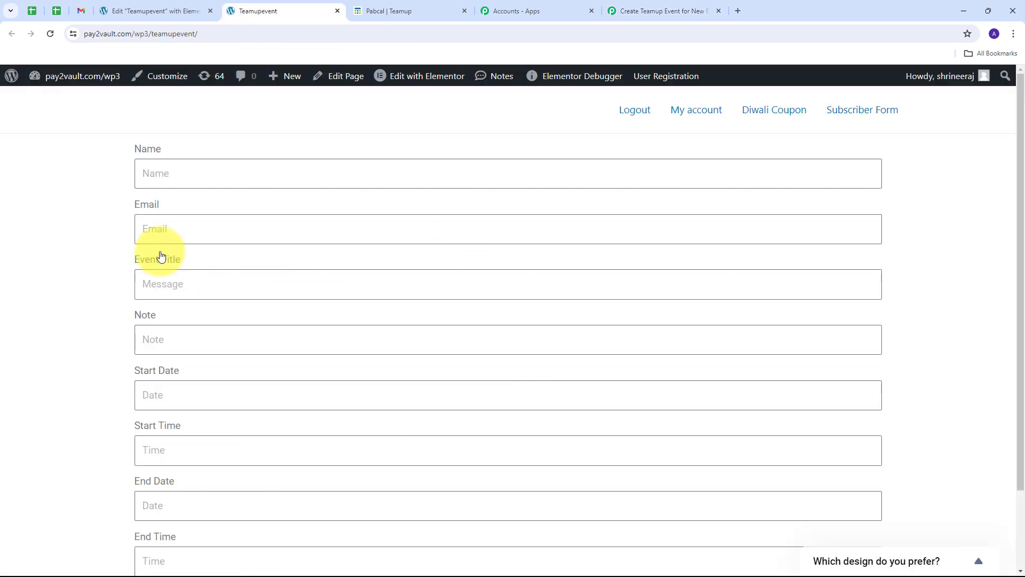
scroll(110, 178, down, 2)
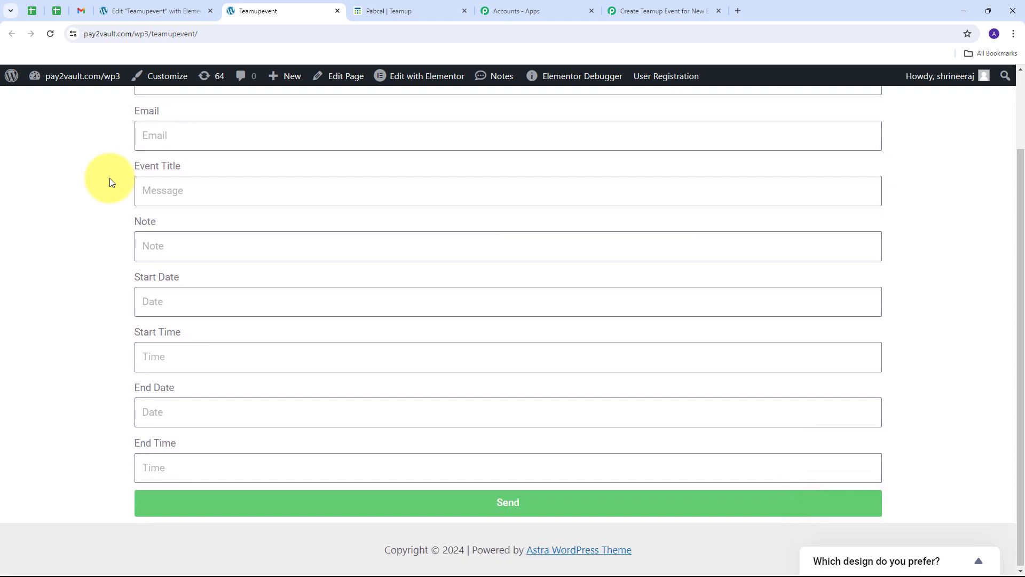
scroll(110, 178, up, 2)
scroll(110, 178, down, 2)
scroll(110, 178, up, 2)
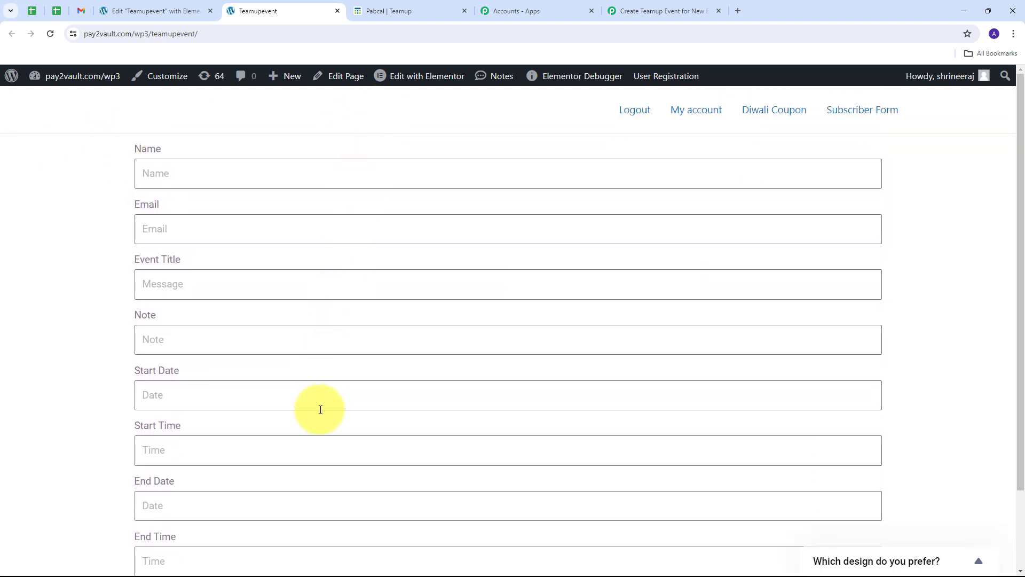
click(179, 172)
text(Dem)
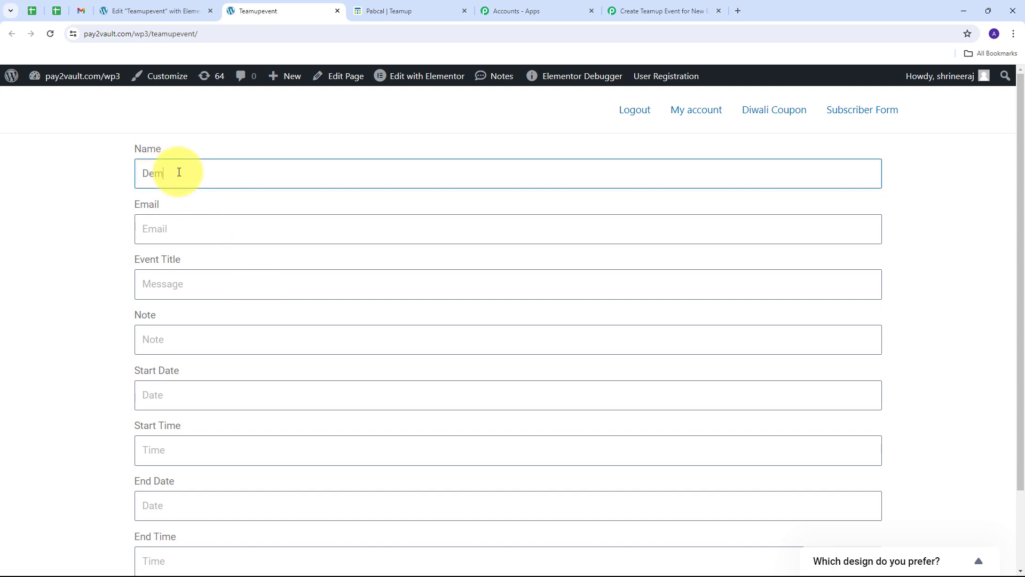
text(o User)
click(162, 224)
key(ctrl+v)
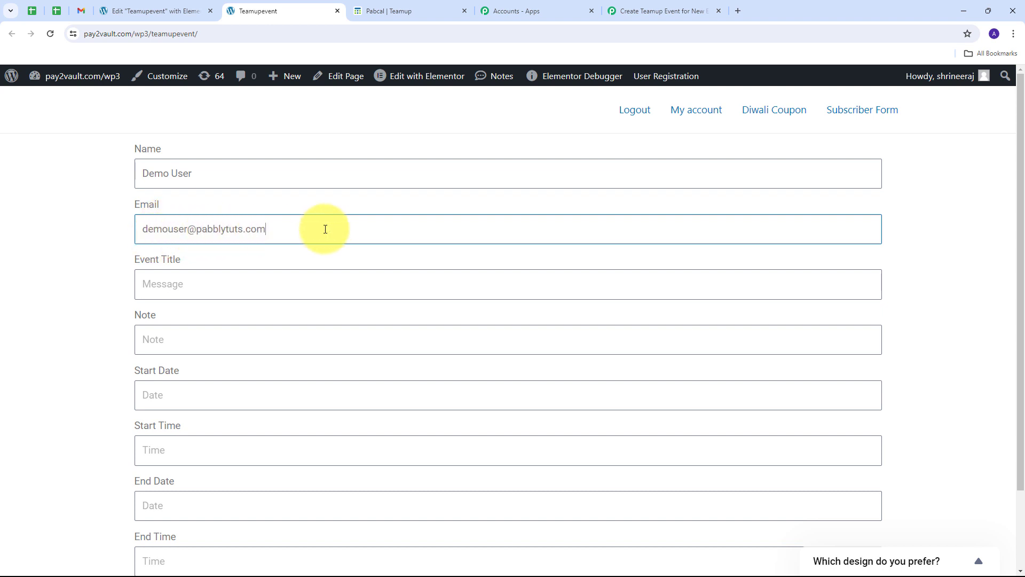
Step: Enter event title 'Team Meeting' and note 'This is a daily team meeting'
scroll(182, 256, down, 1)
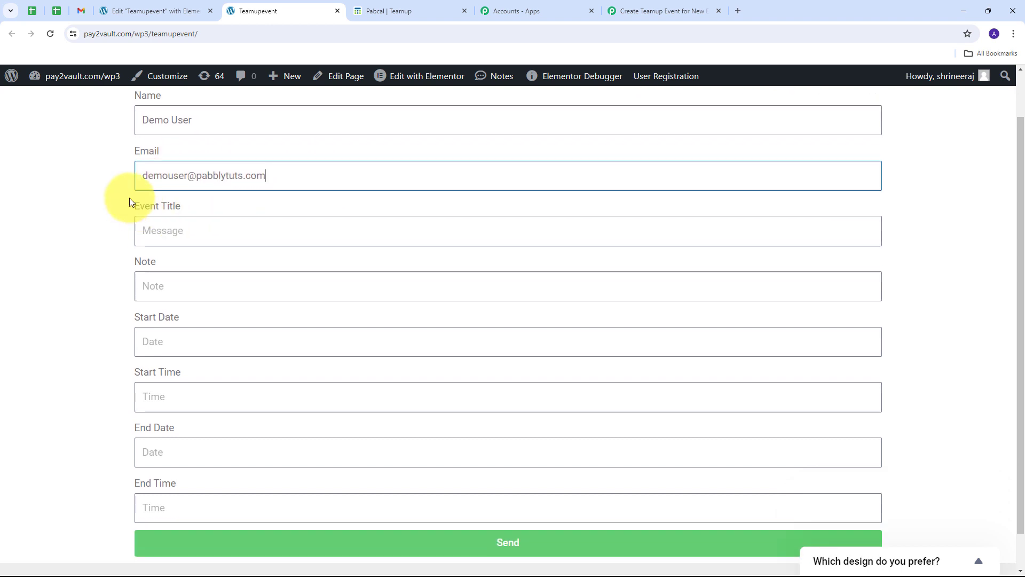
click(165, 233)
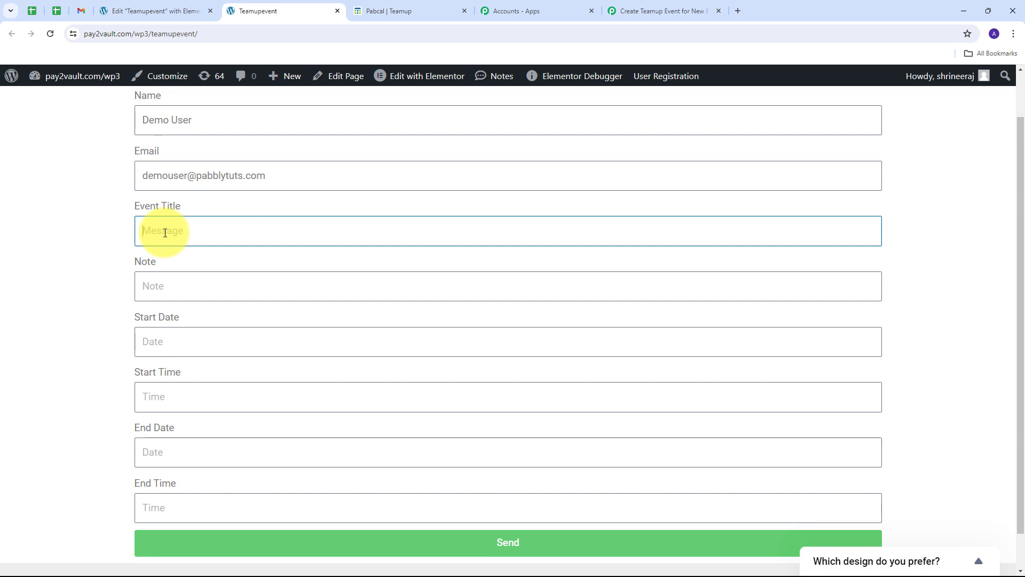
text(Team Meeting)
scroll(165, 233, down, 1)
click(165, 247)
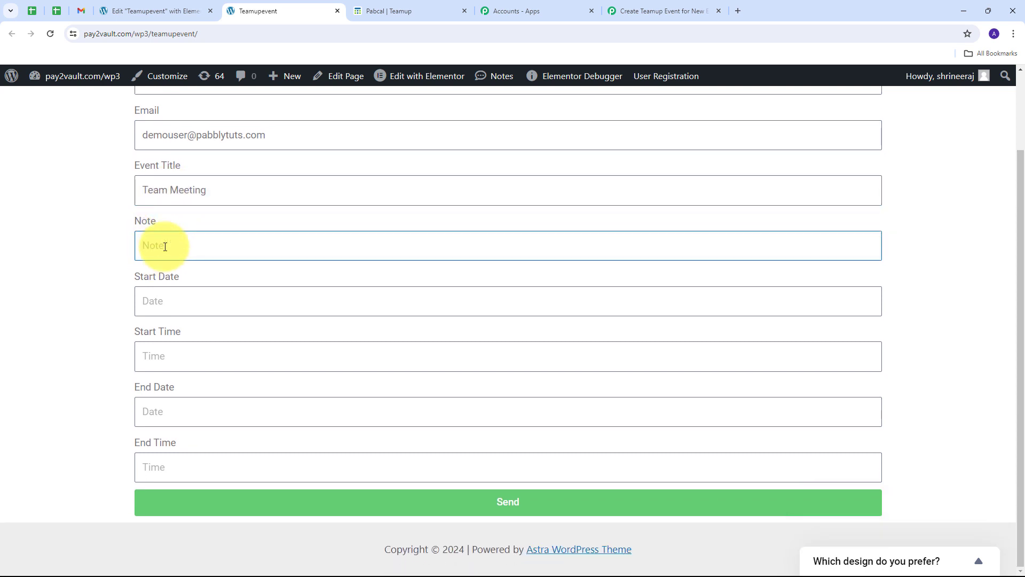
text(This is a daily team meeting)
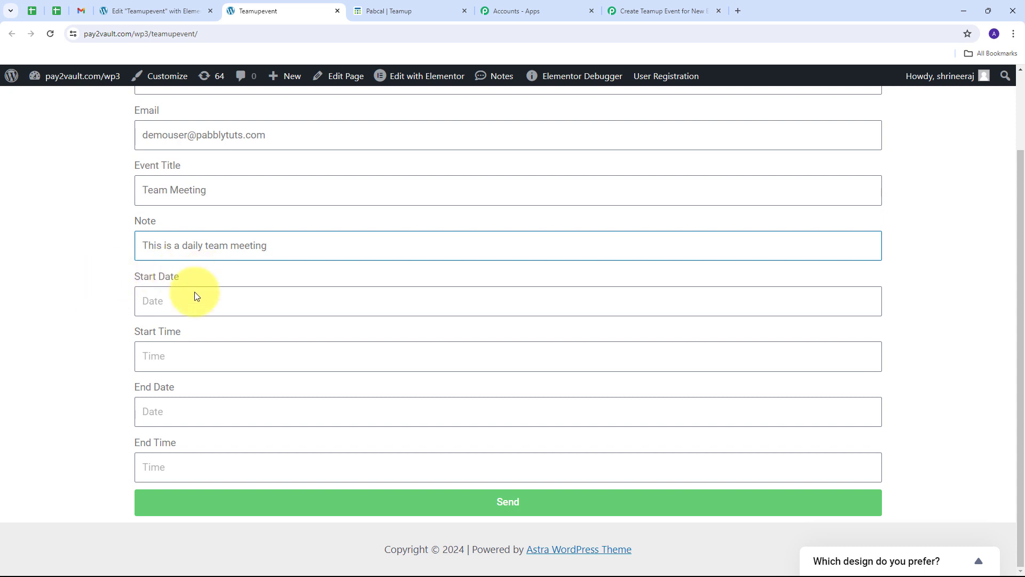
click(174, 307)
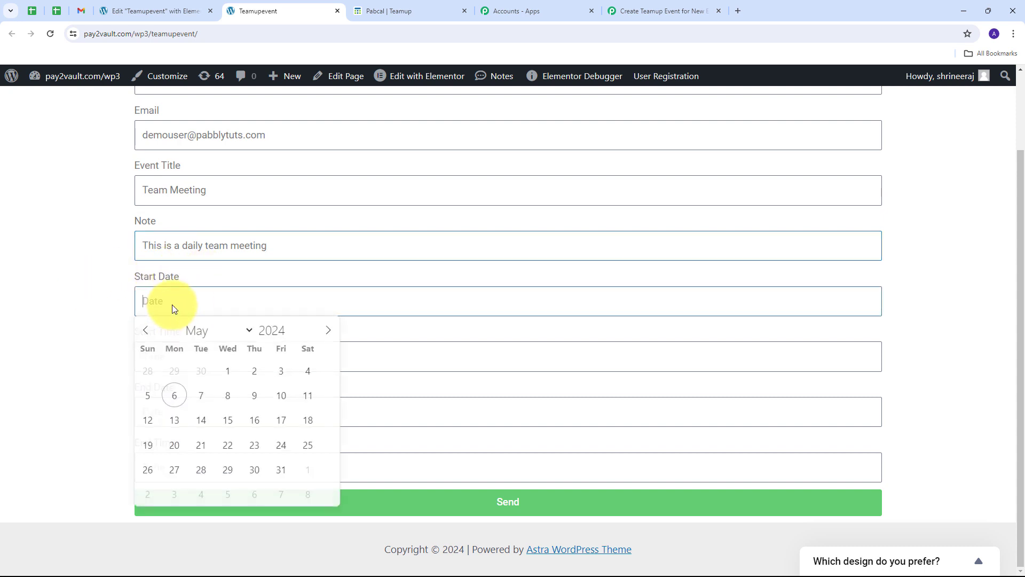
click(175, 400)
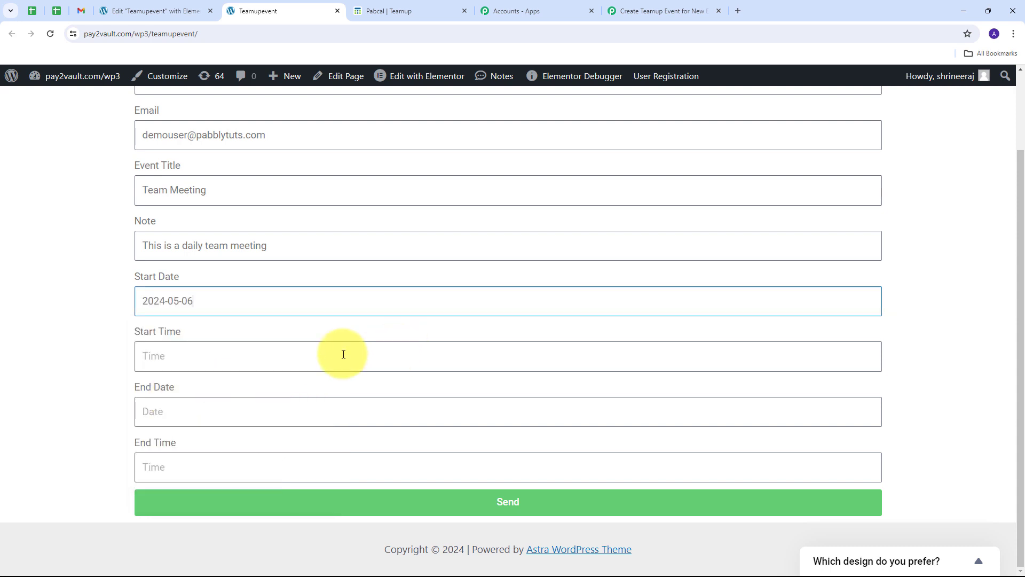
click(167, 358)
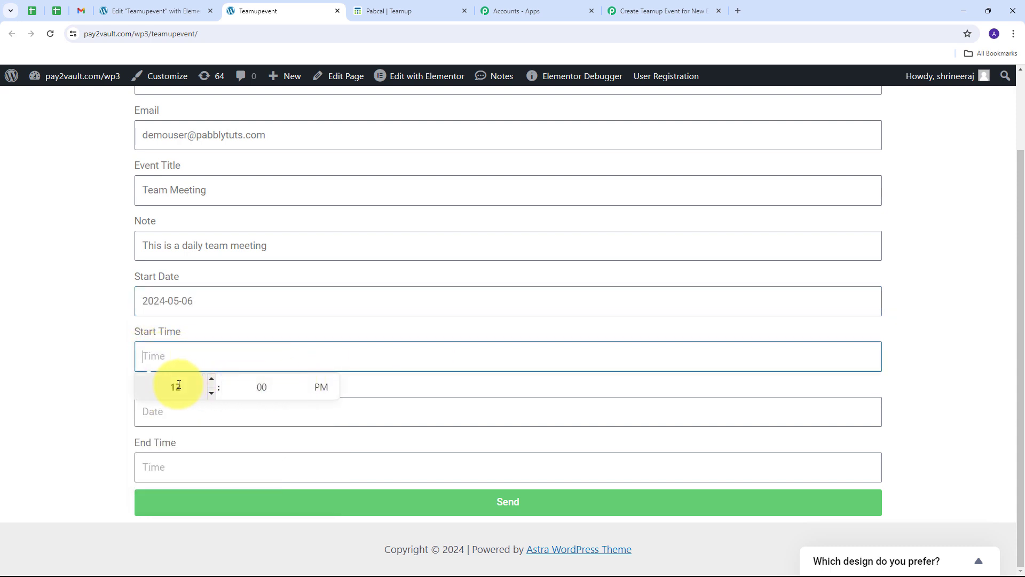
click(166, 418)
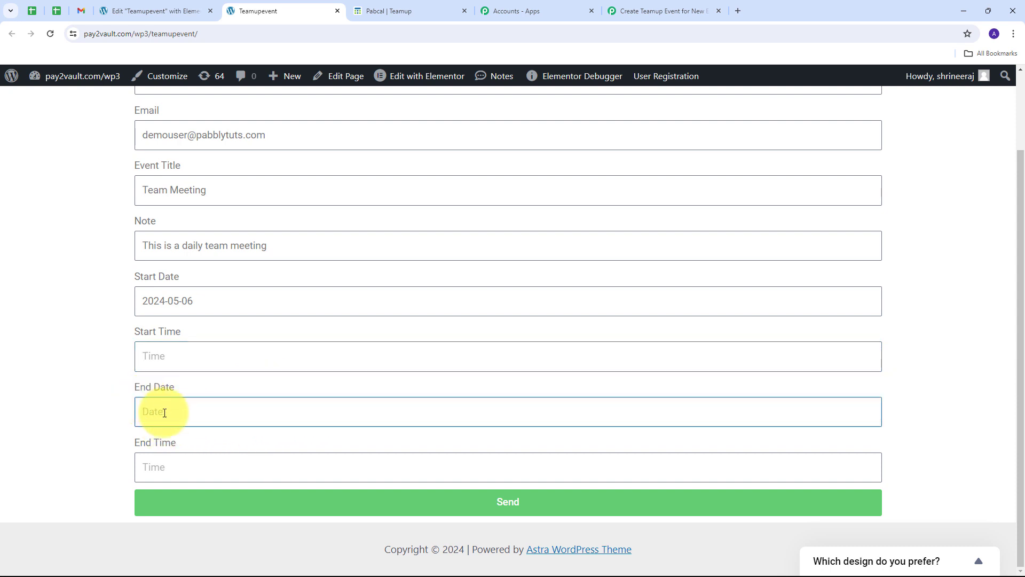
text(2024-05-06)
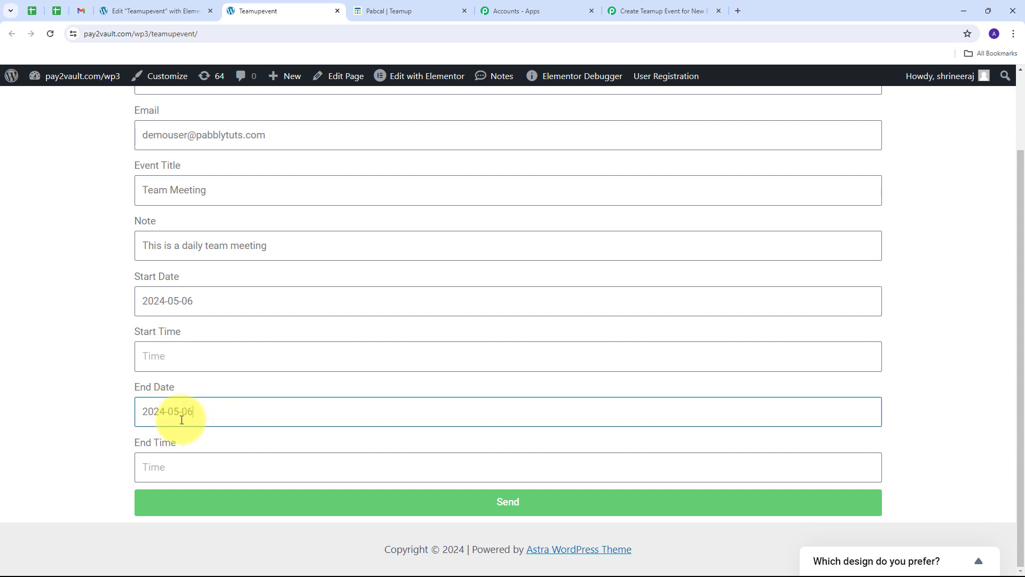
click(168, 464)
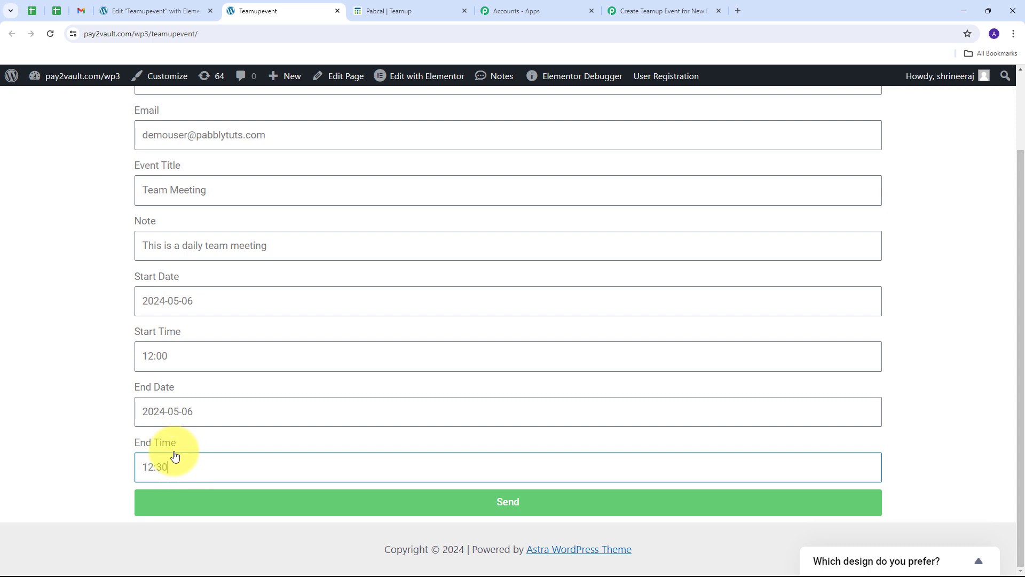
click(538, 500)
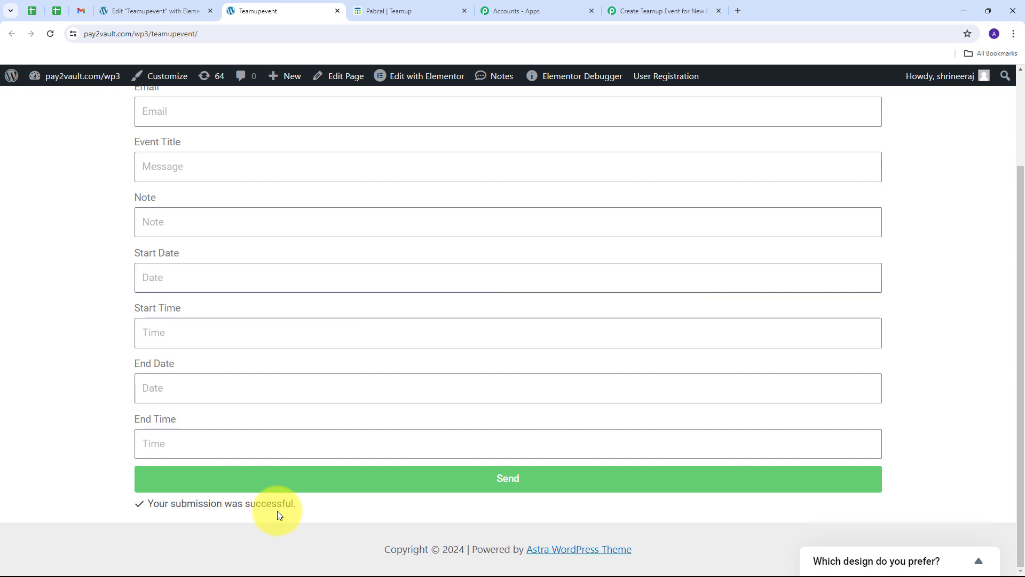
Step: In the Pabbly workflow, check the captured name and Event Title values
click(686, 4)
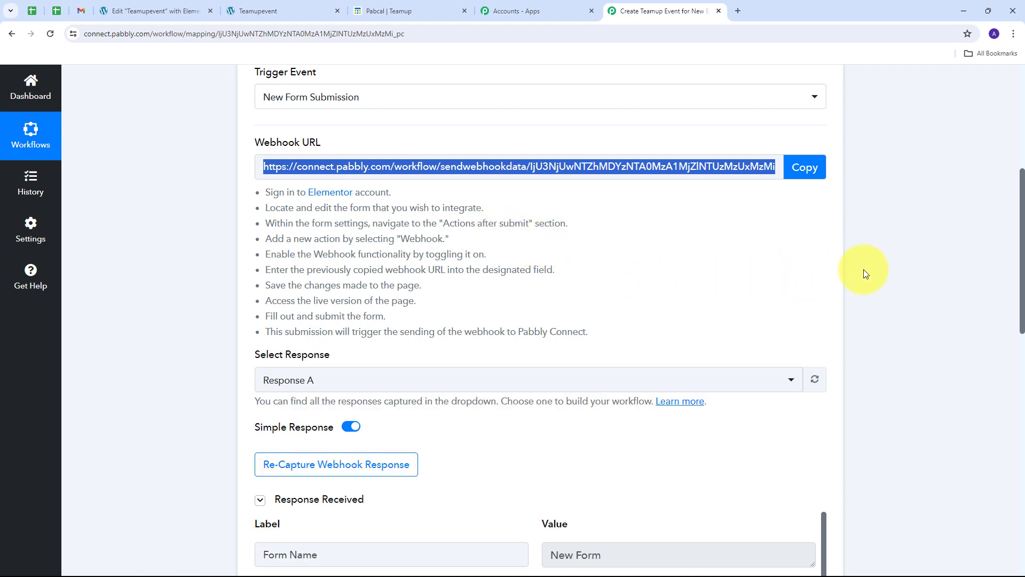
scroll(863, 269, down, 7)
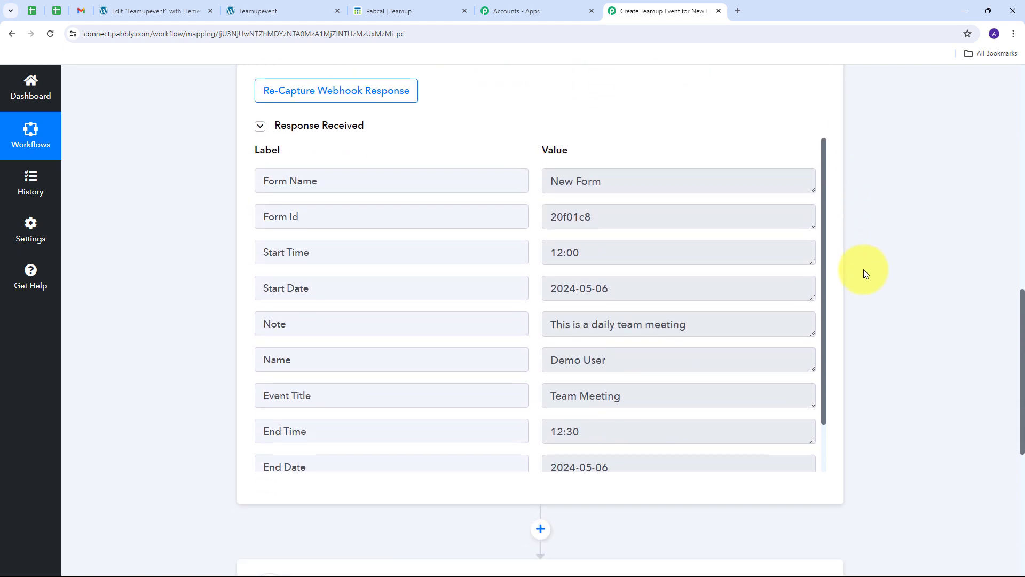
scroll(526, 272, down, 1)
scroll(526, 272, up, 1)
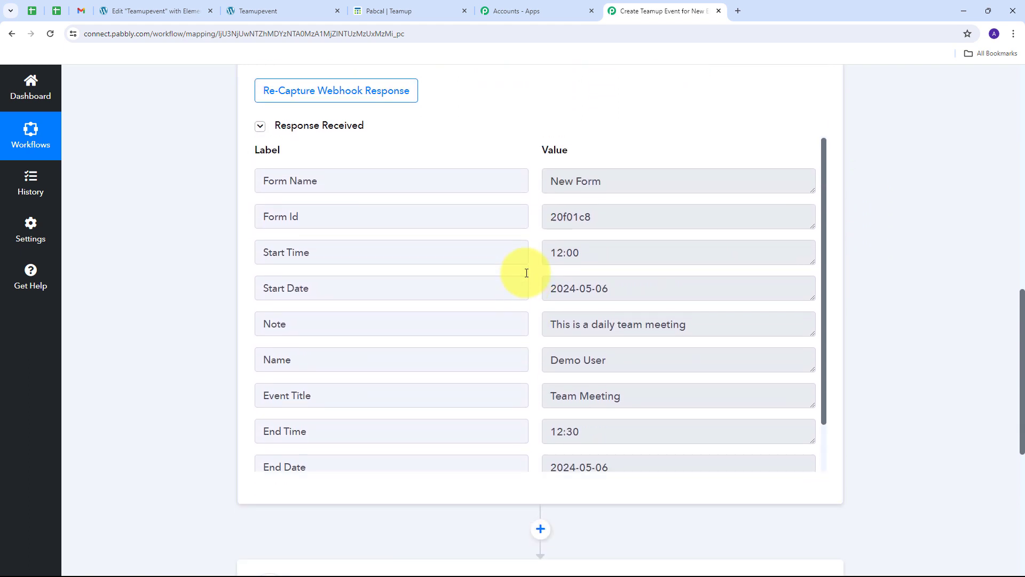
scroll(526, 273, down, 1)
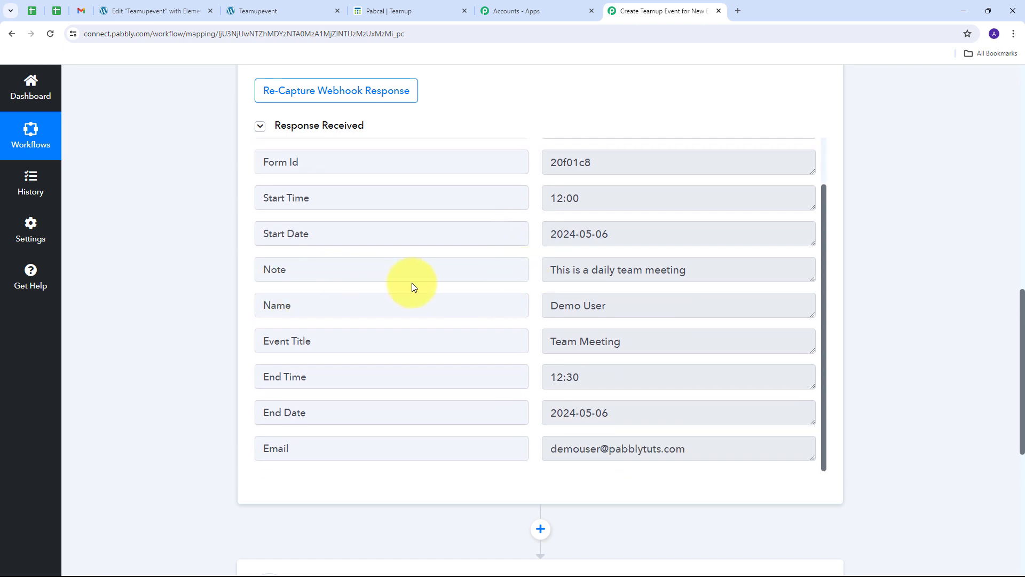
triple_click(657, 305)
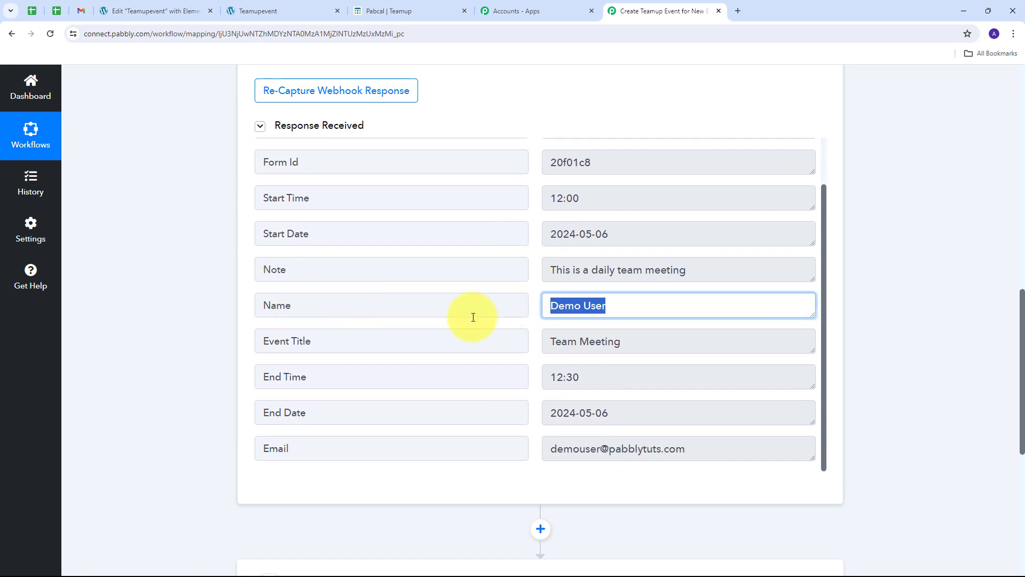
drag(687, 340, 549, 342)
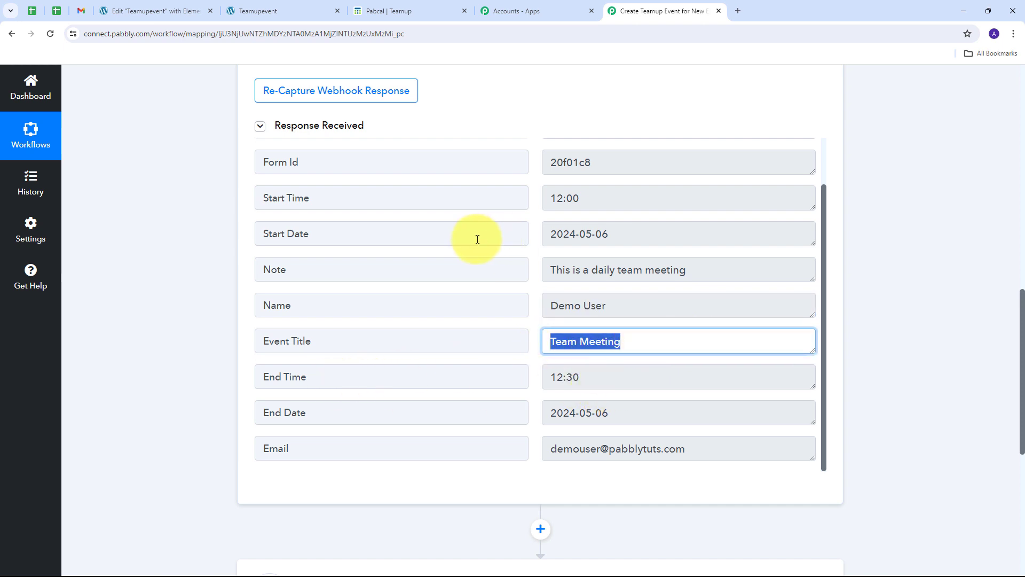
scroll(477, 238, up, 1)
drag(602, 251, 526, 252)
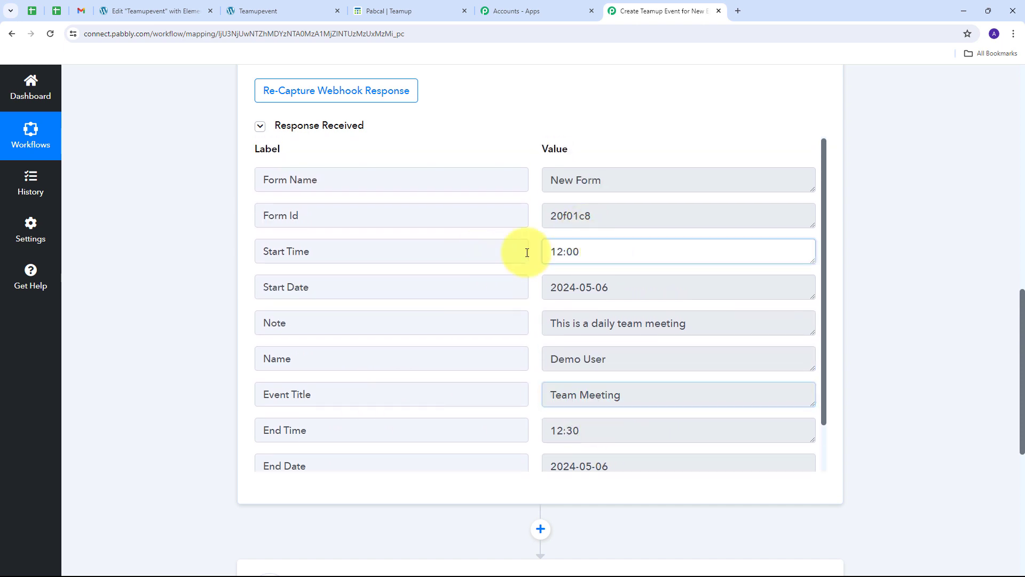
Step: Check the captured Start Date, Note, End Time, End Date and email values
click(666, 288)
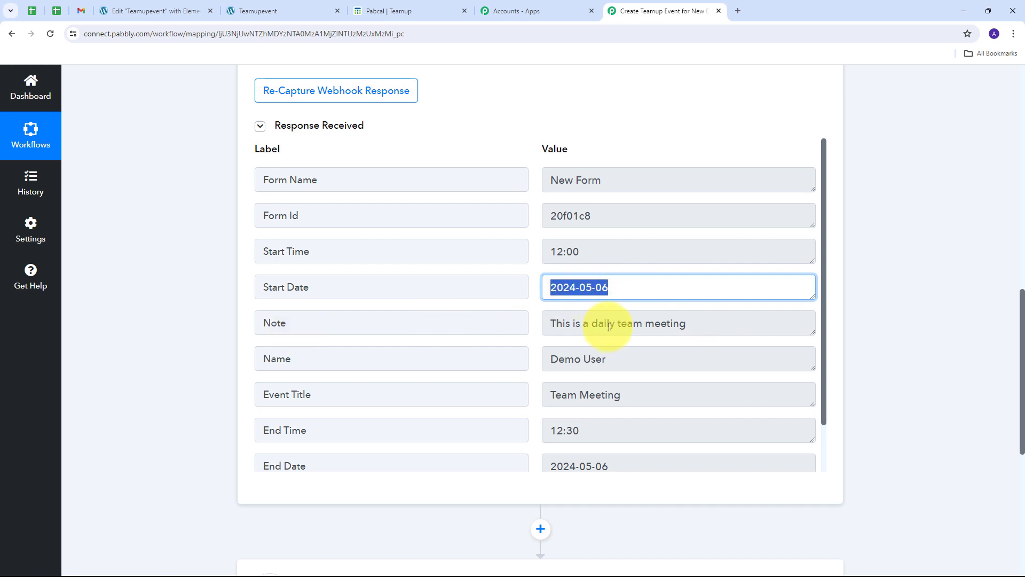
click(694, 324)
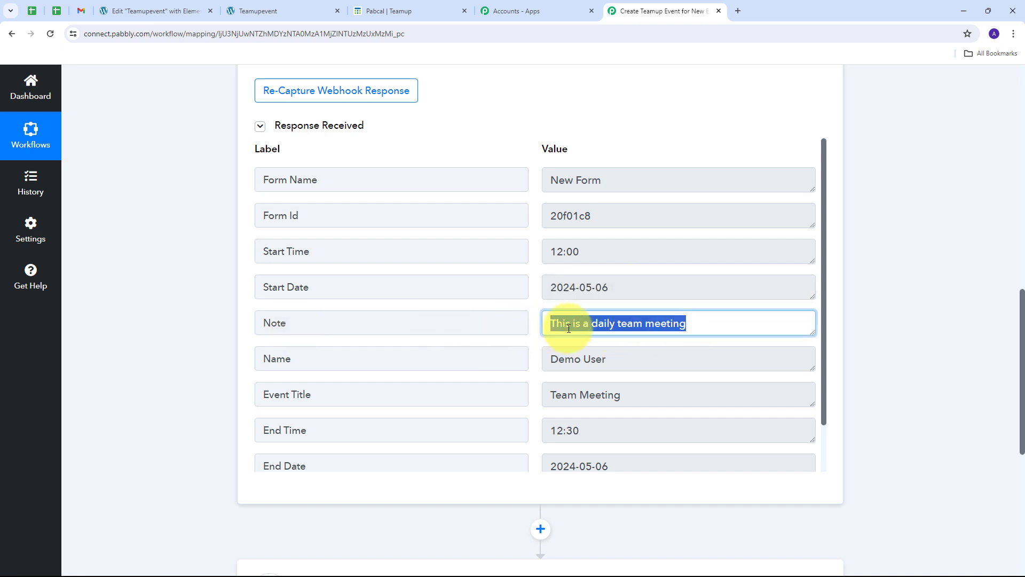
scroll(523, 353, down, 1)
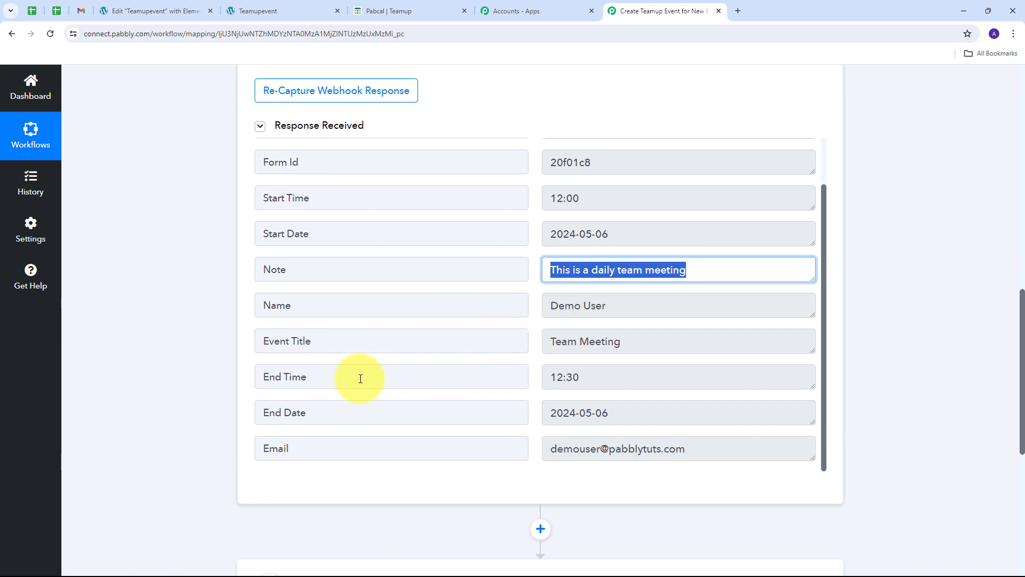
click(620, 376)
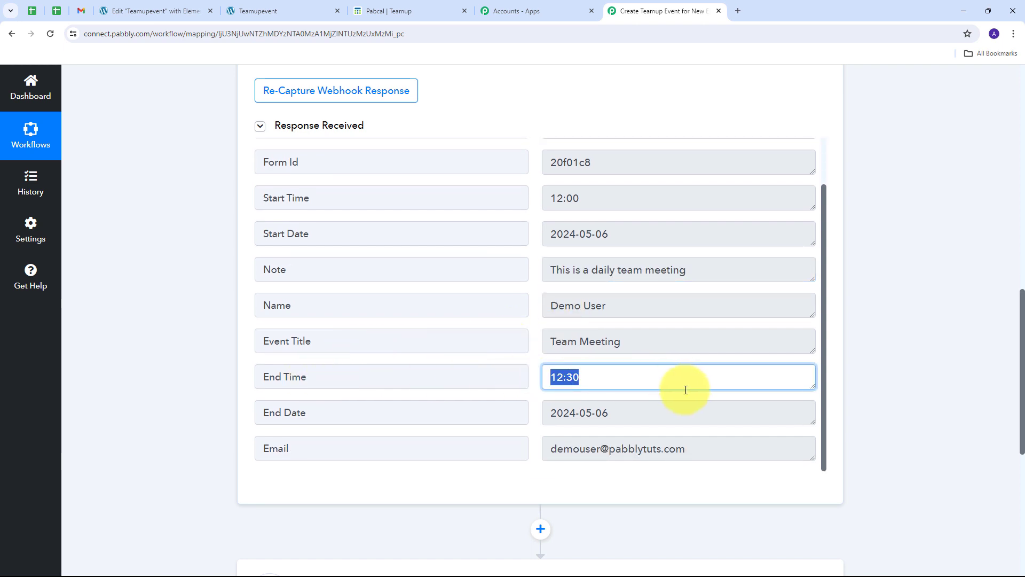
click(622, 414)
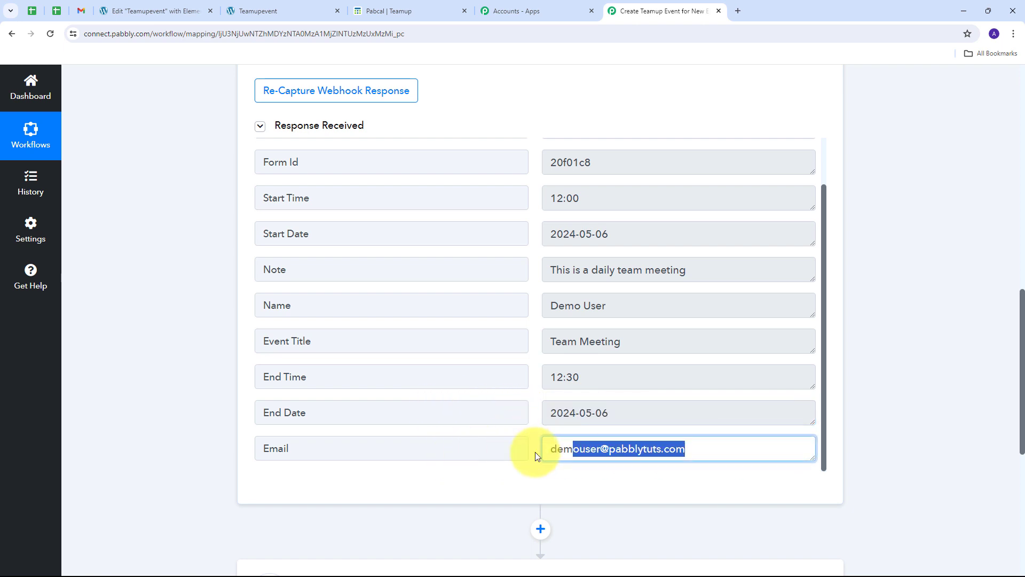
drag(732, 449, 518, 454)
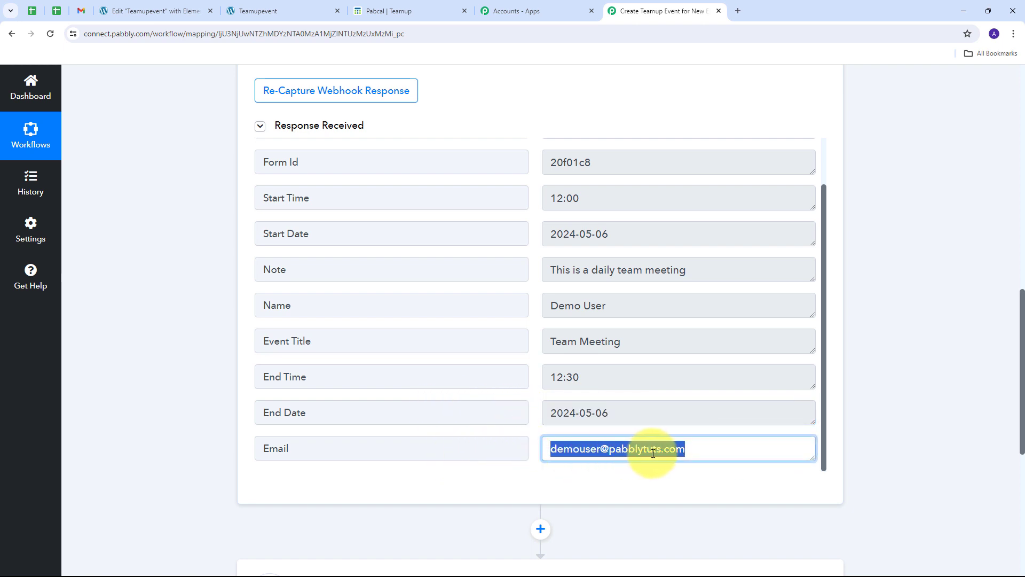
click(533, 383)
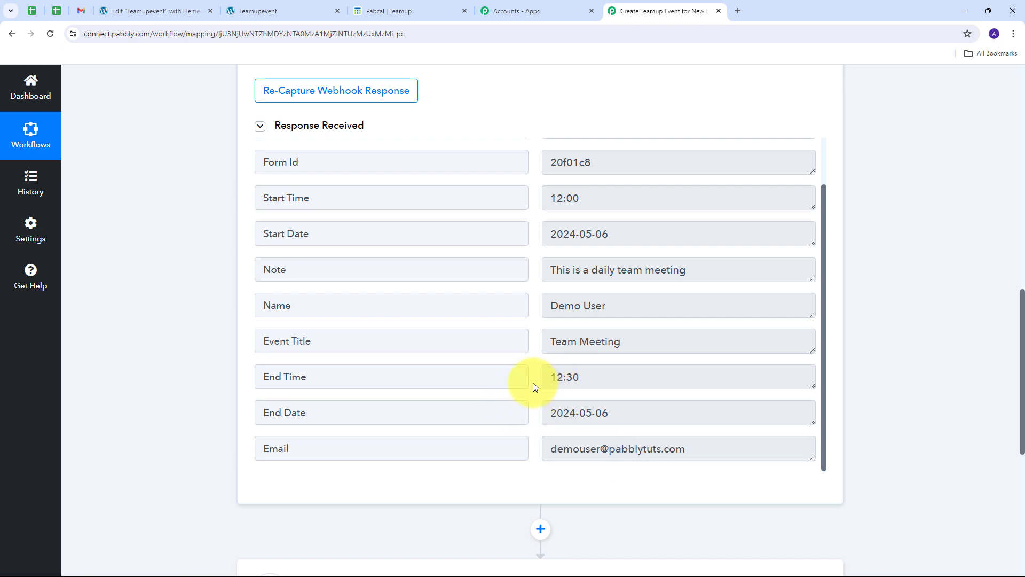
scroll(531, 386, up, 1)
scroll(530, 390, down, 1)
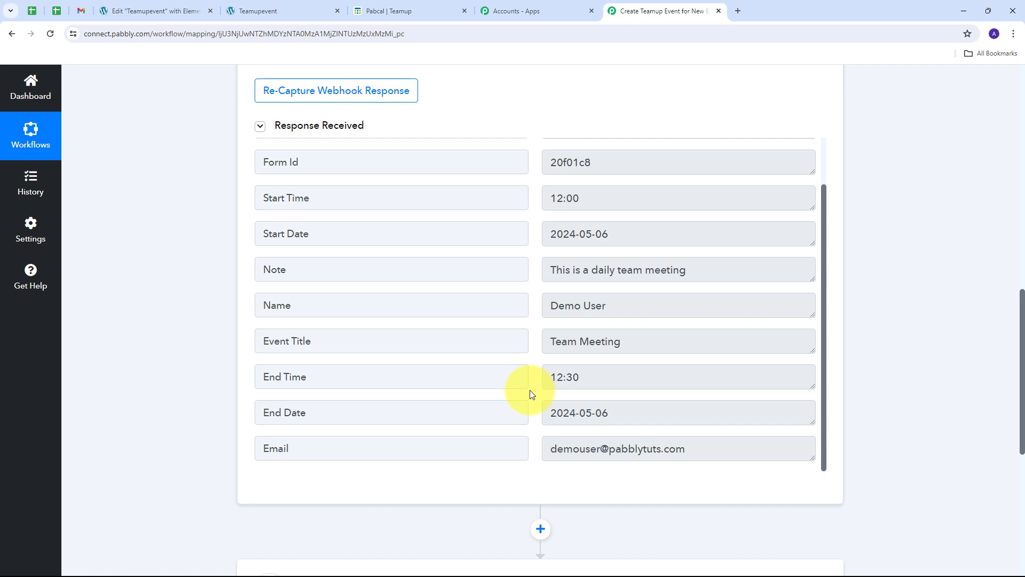
scroll(529, 390, up, 1)
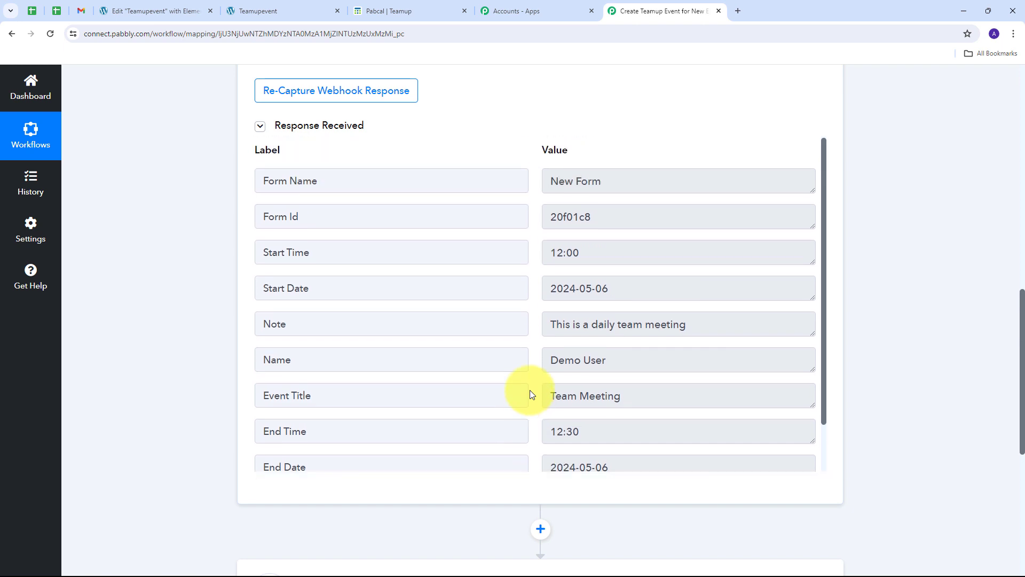
scroll(899, 358, down, 4)
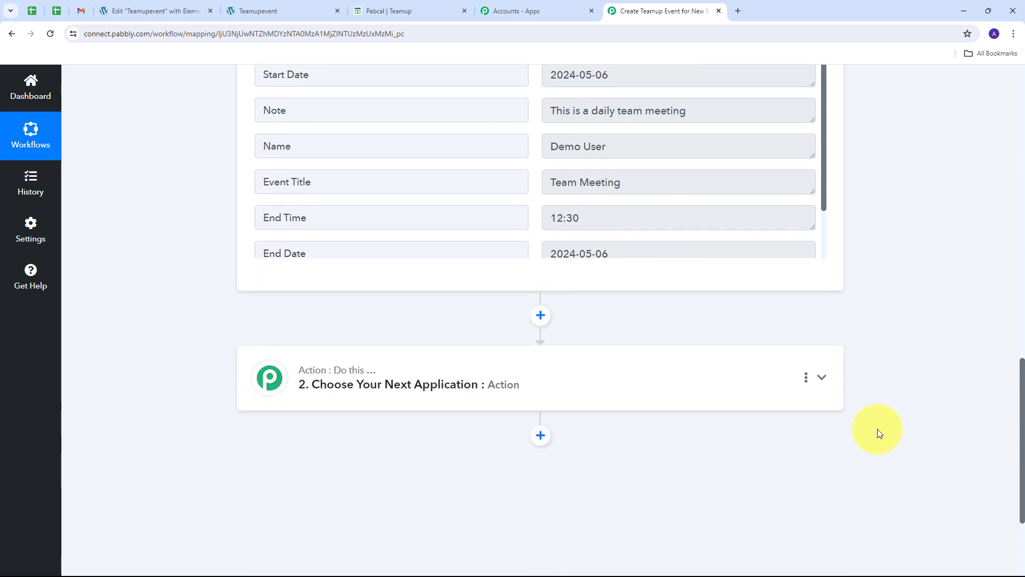
Step: Choose TeamUp as the app for the workflow's action step
click(761, 379)
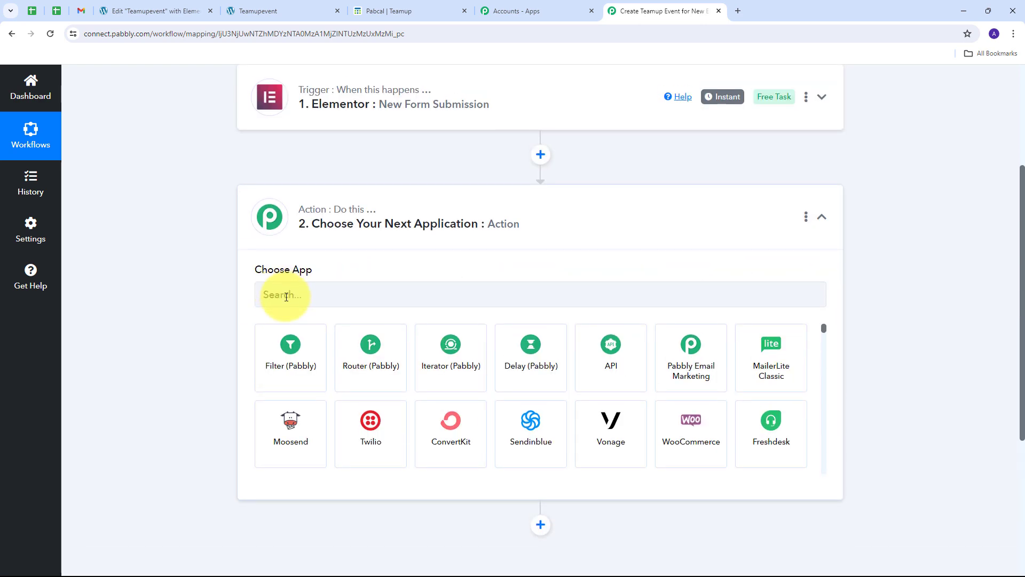
click(286, 295)
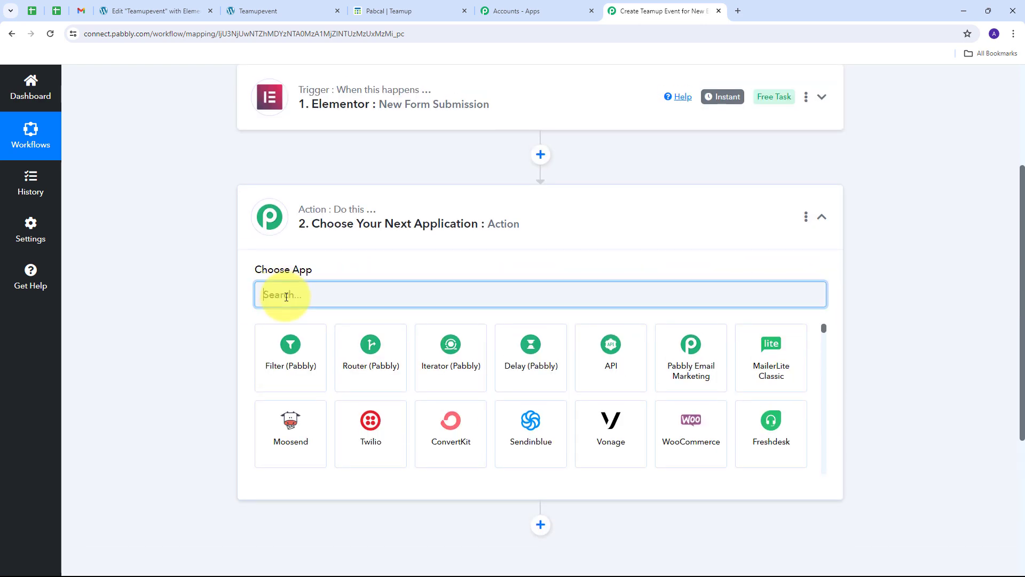
text(Tea)
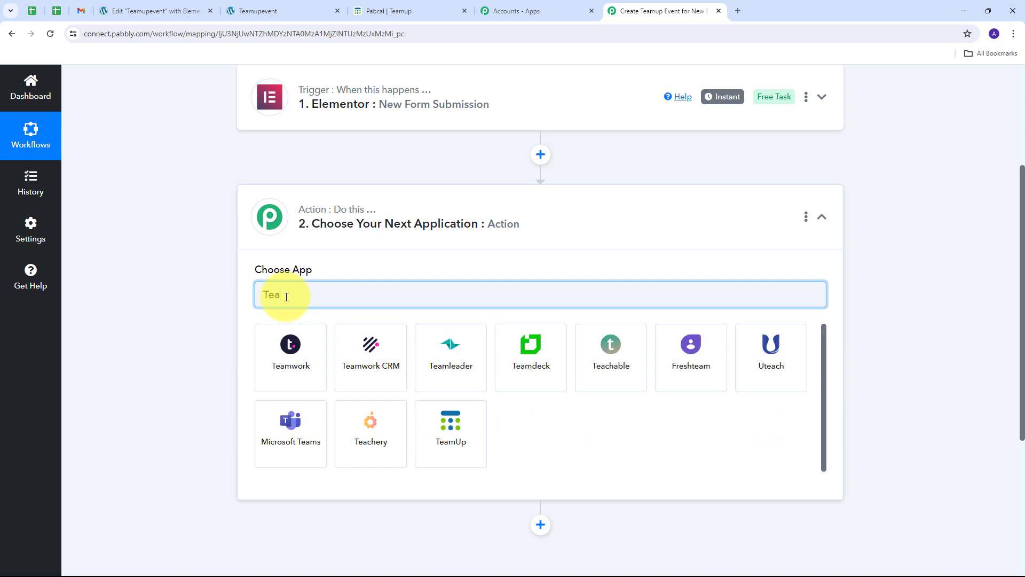
text(mup)
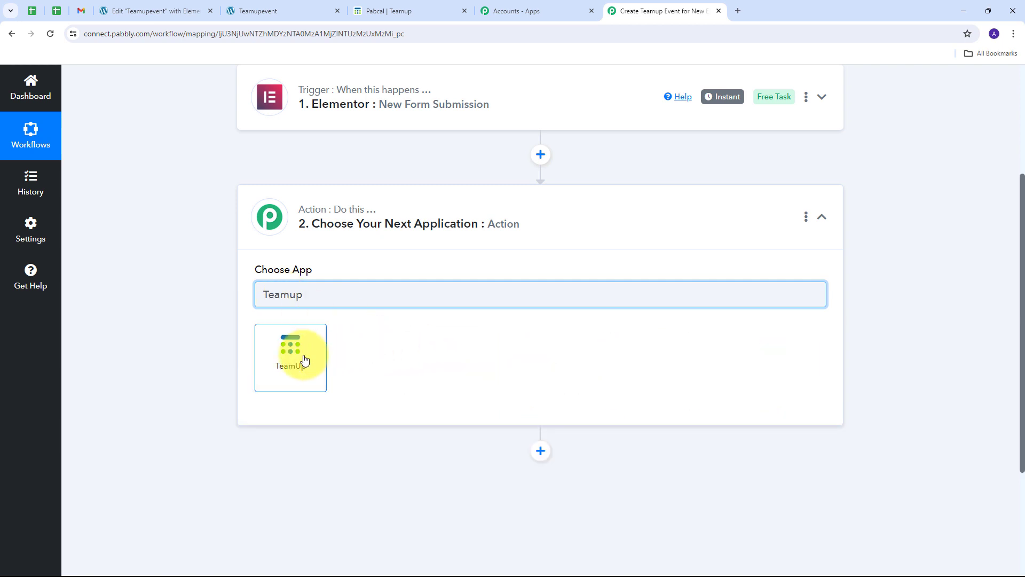
click(293, 354)
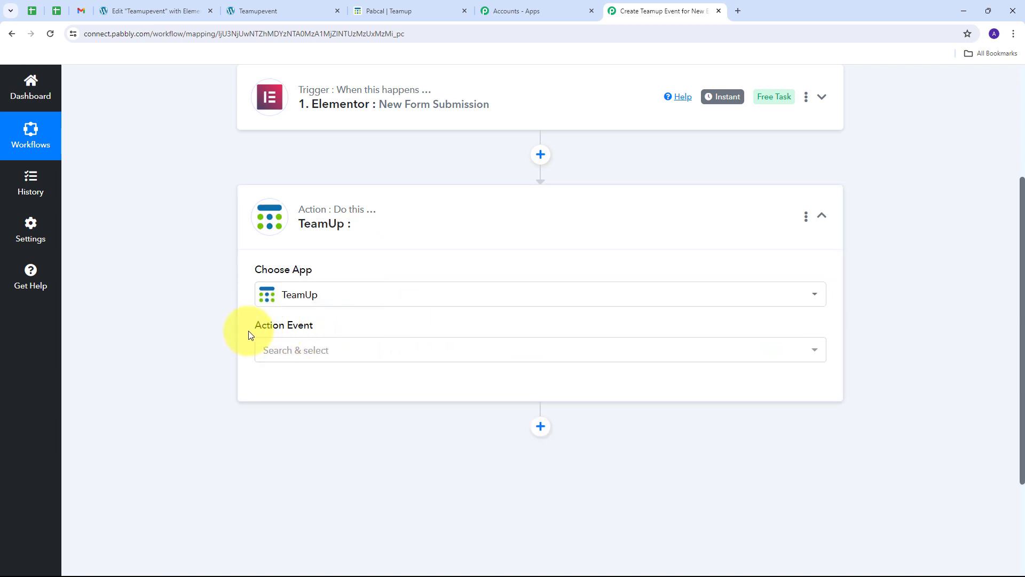
Step: Set the action event to Create an Event and open the TeamUp account connection
click(394, 354)
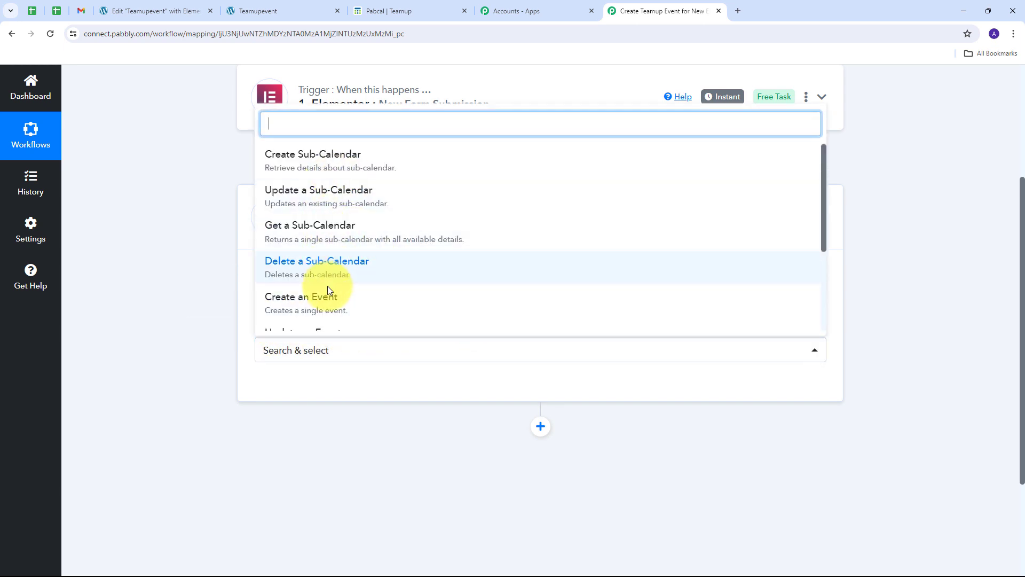
scroll(344, 269, down, 1)
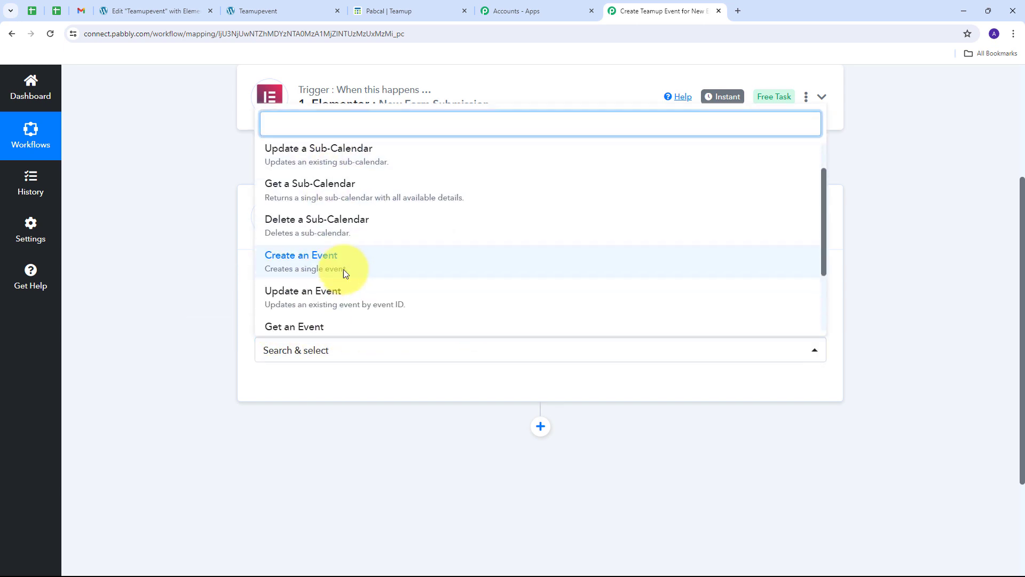
click(312, 257)
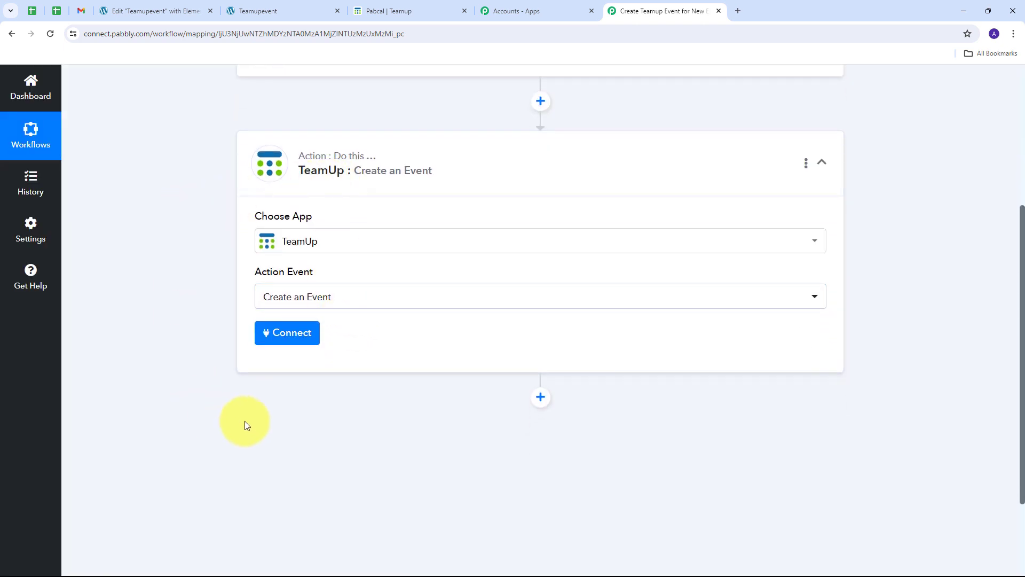
click(287, 340)
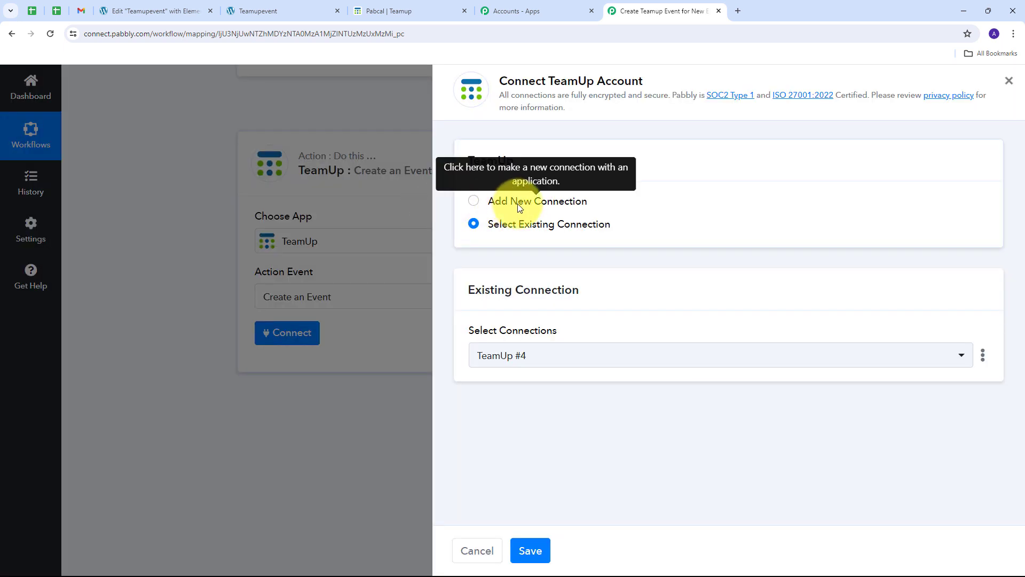
Step: Choose Add New Connection to show the empty TeamUp #5 connection form
click(517, 203)
scroll(582, 215, down, 1)
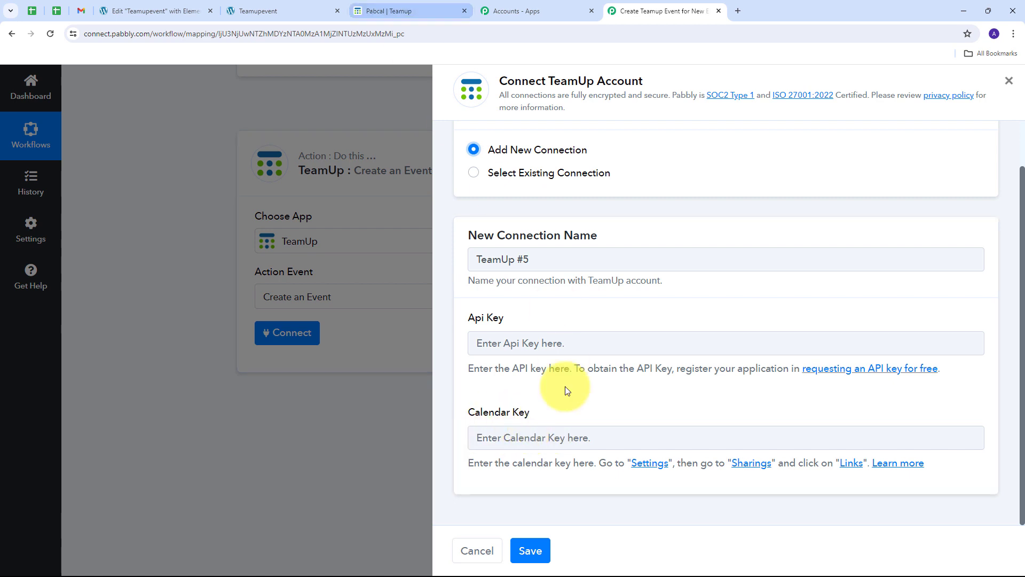
click(387, 10)
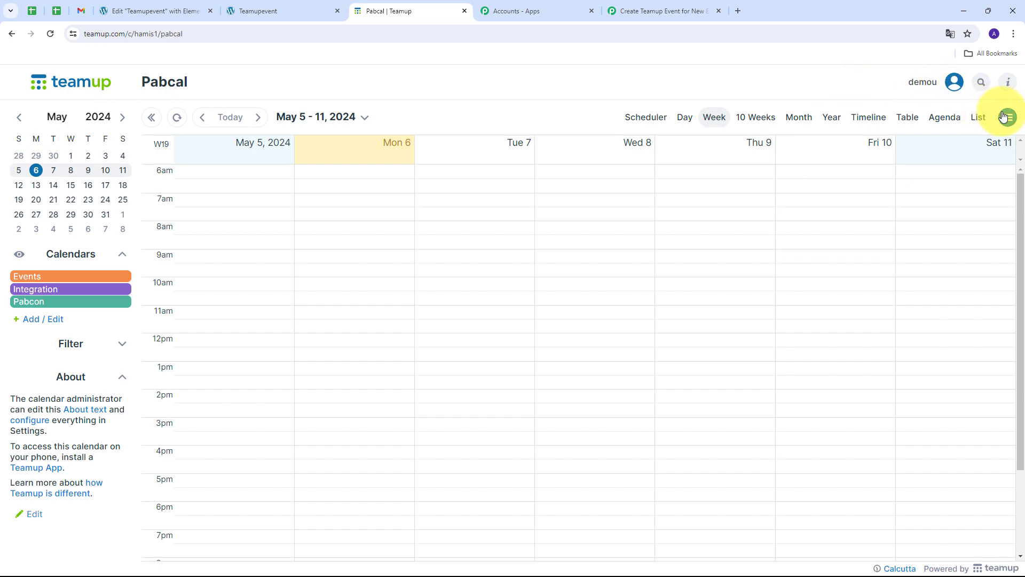
Step: Go to the Pabcal calendar's Settings > Sharing and start a new shareable link
click(1006, 119)
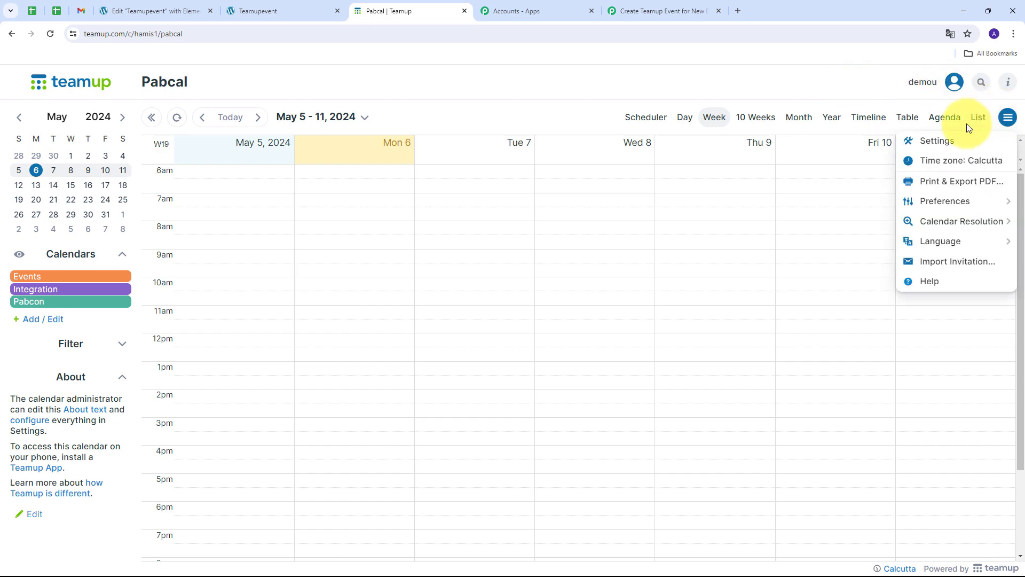
click(932, 143)
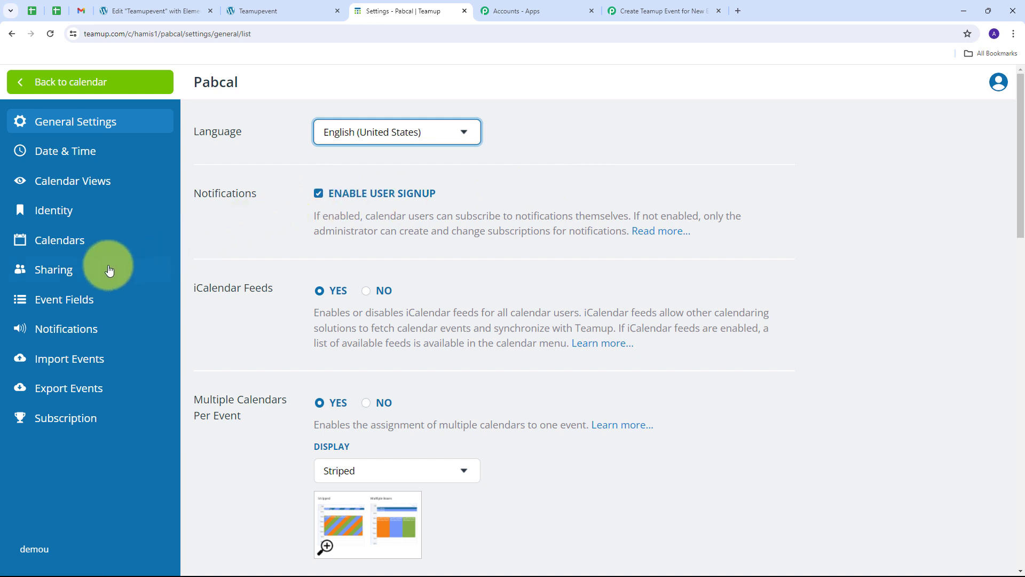
click(63, 272)
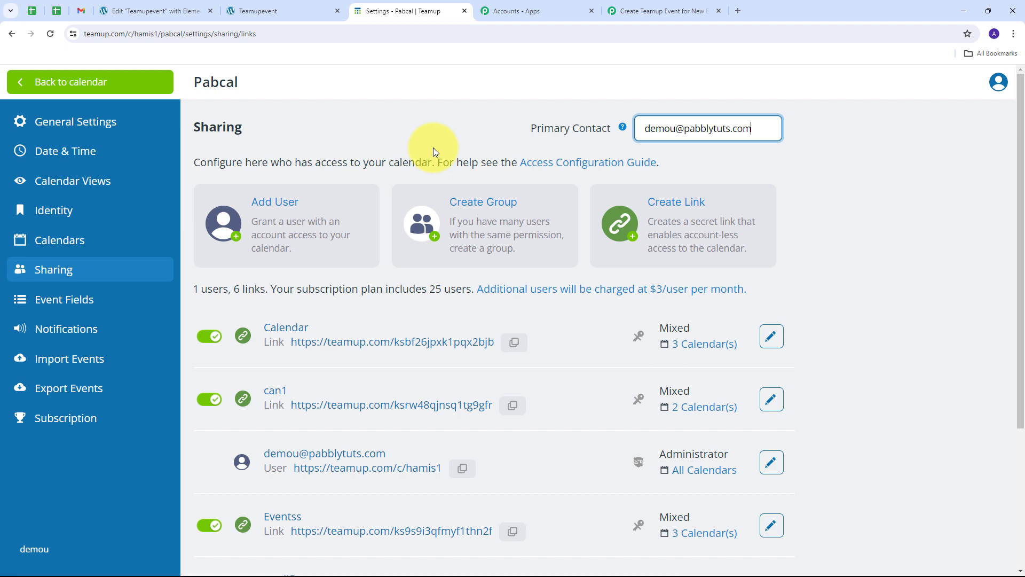
click(675, 208)
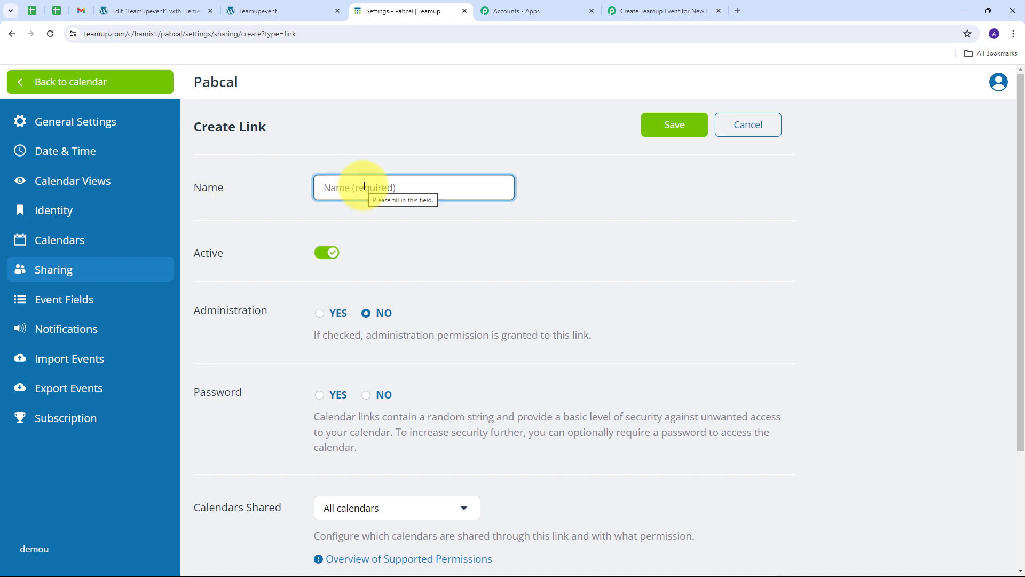
Step: Name the new link 'Elementor Form' and share only selected calendars
text(Elementor Form)
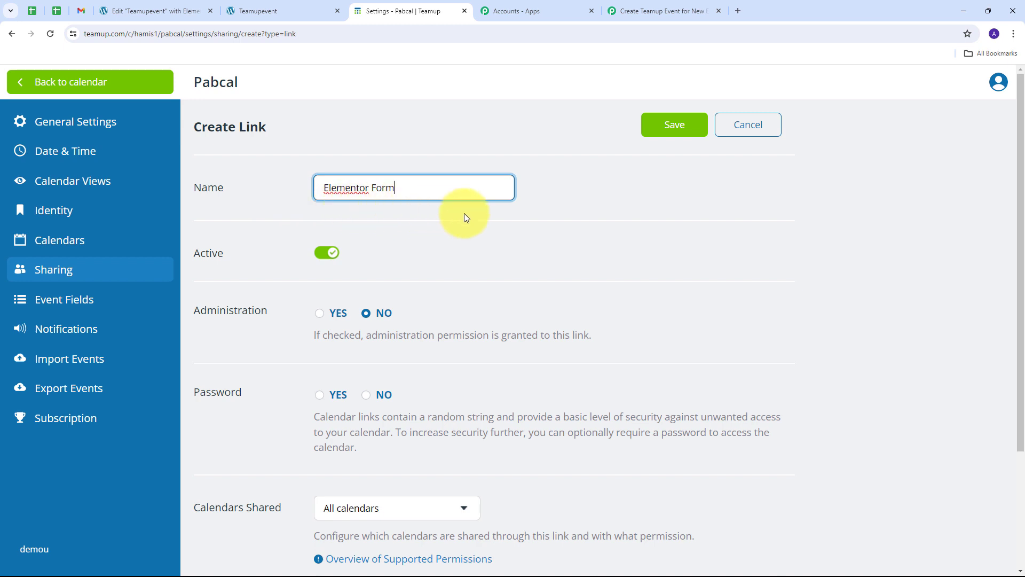
scroll(463, 213, down, 3)
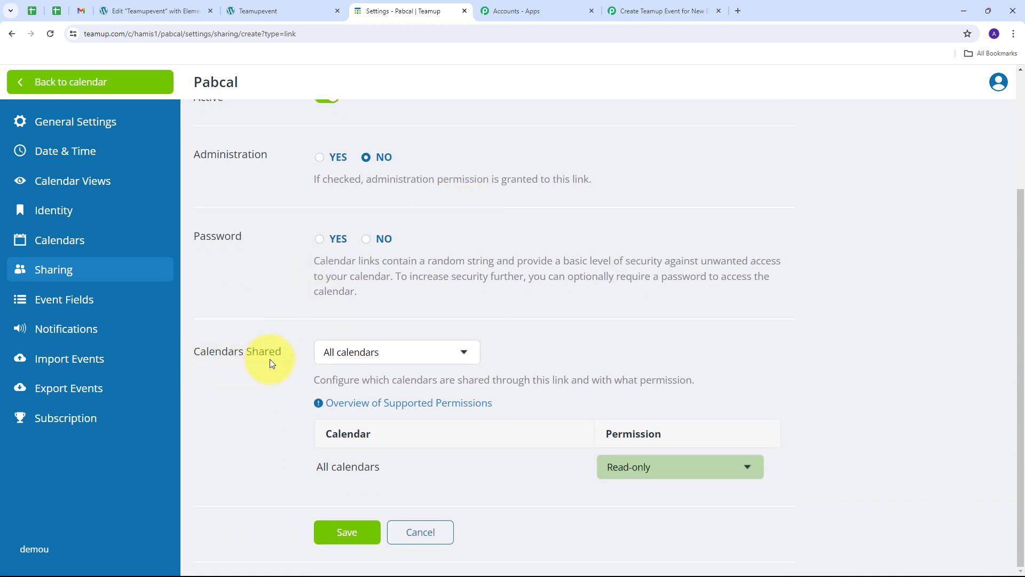
click(463, 355)
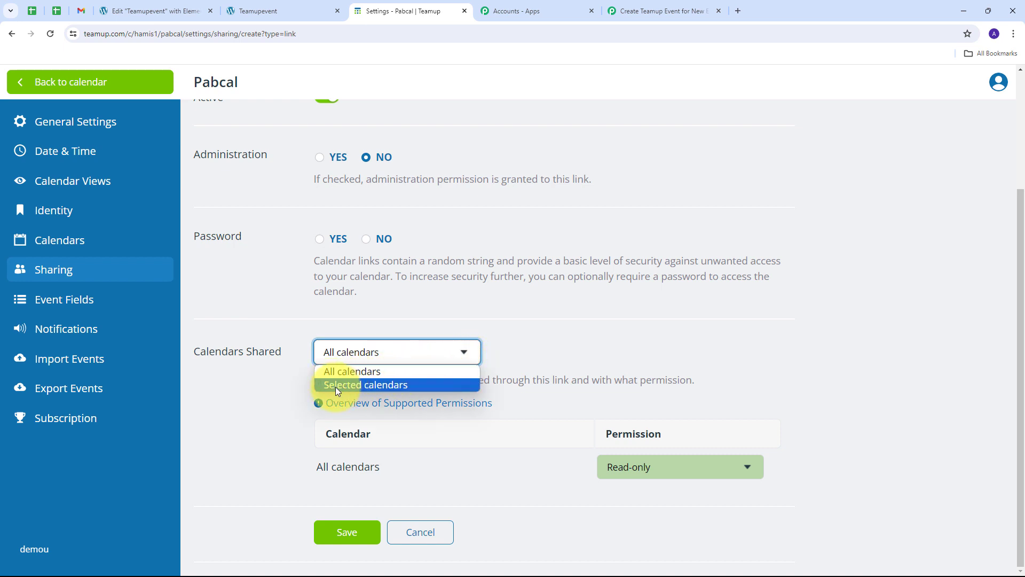
click(381, 385)
scroll(381, 386, down, 2)
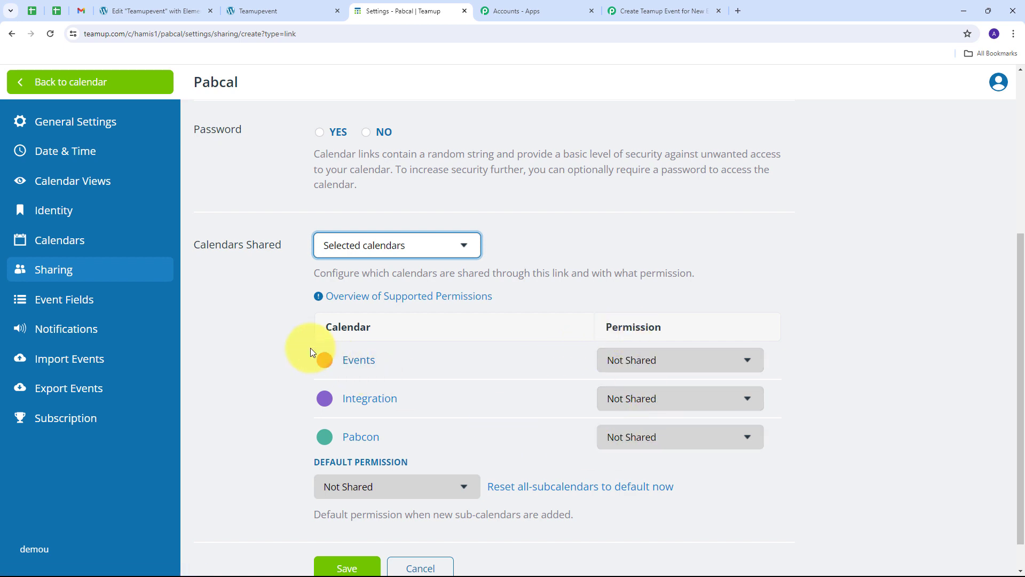
Step: Give Events, Integration and Pabcon Modify permission, make Modify the default, and save the link
click(749, 356)
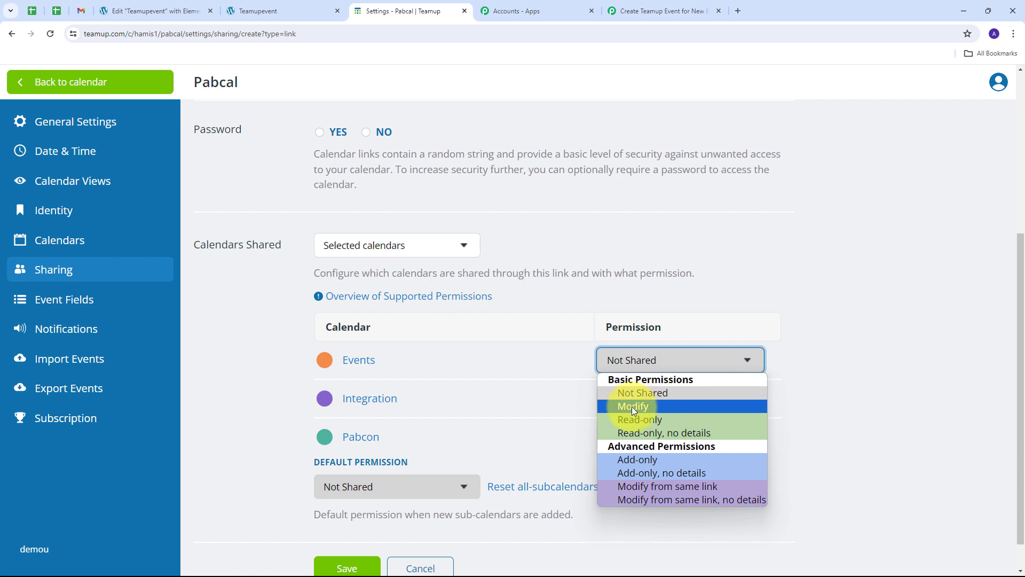
click(632, 406)
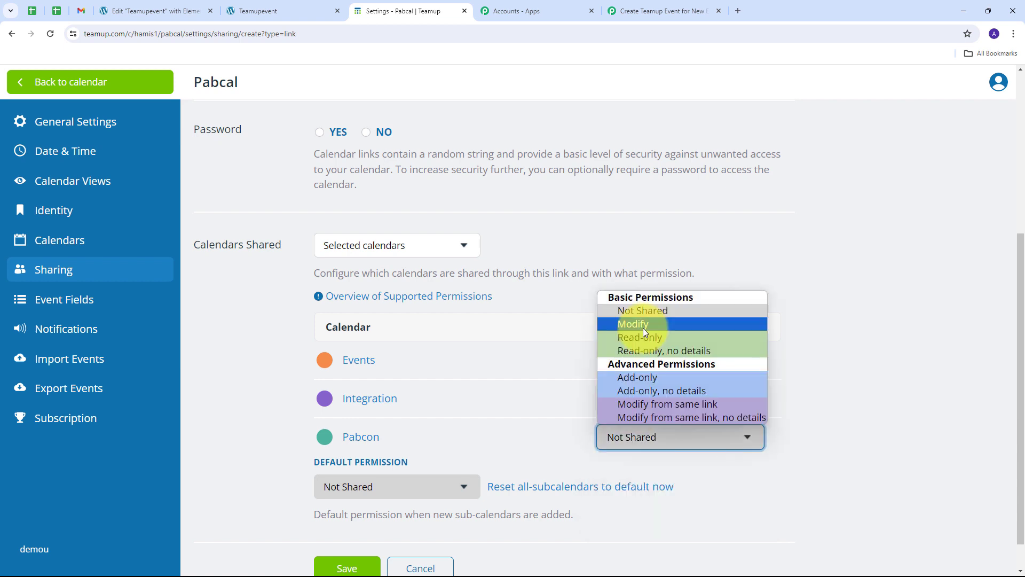
click(643, 327)
scroll(588, 370, down, 1)
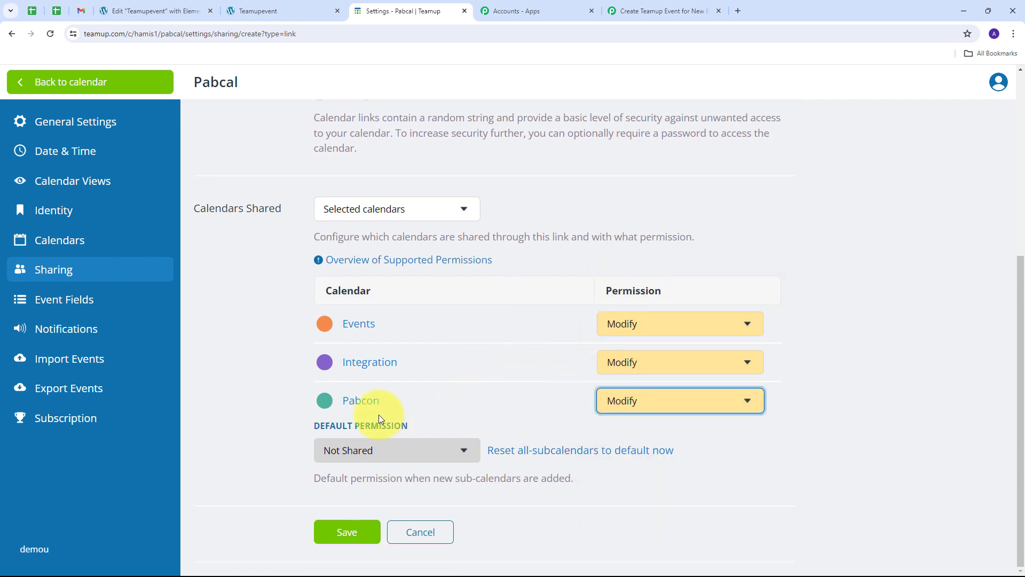
click(450, 450)
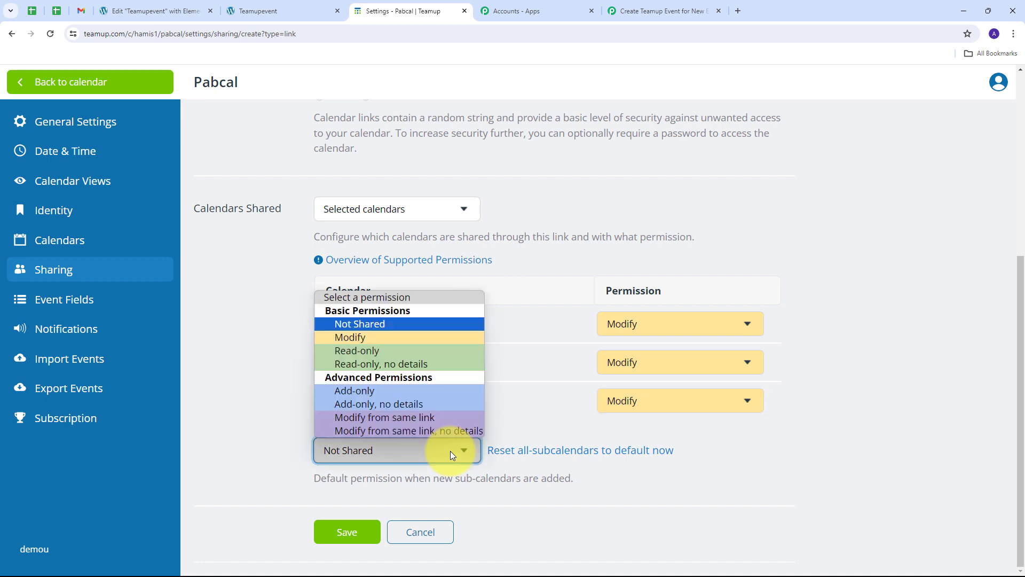
click(365, 339)
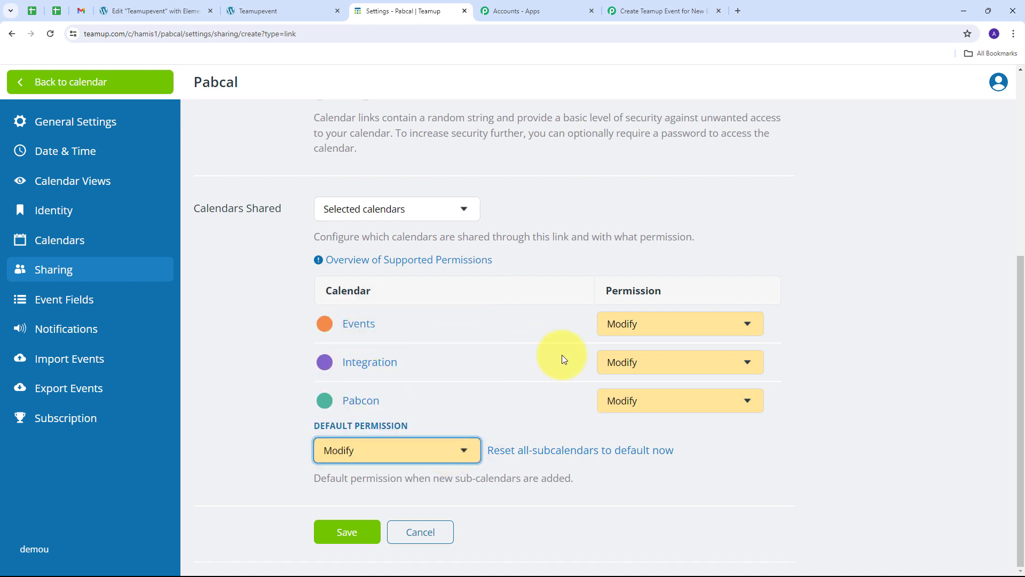
click(347, 539)
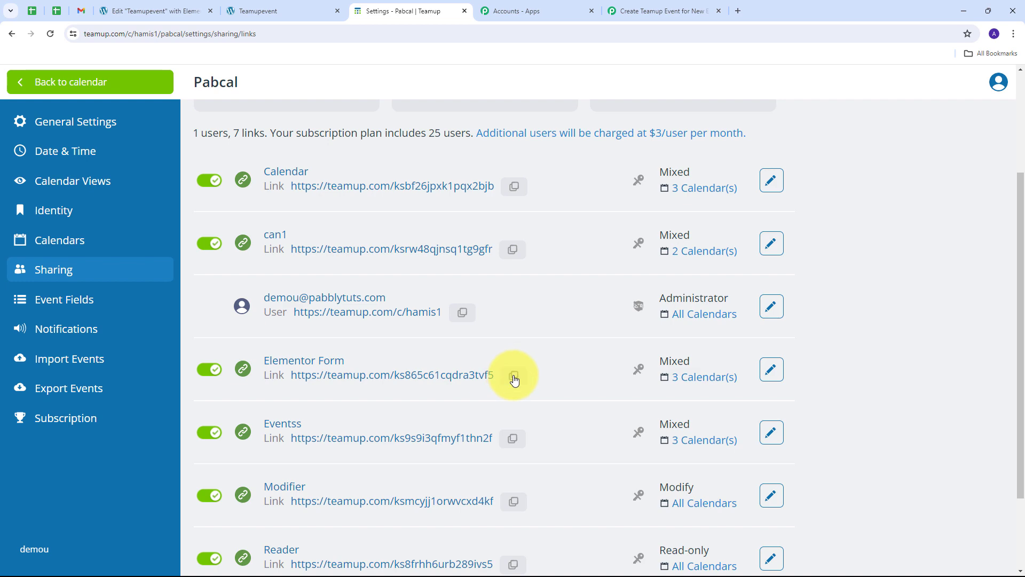
click(651, 11)
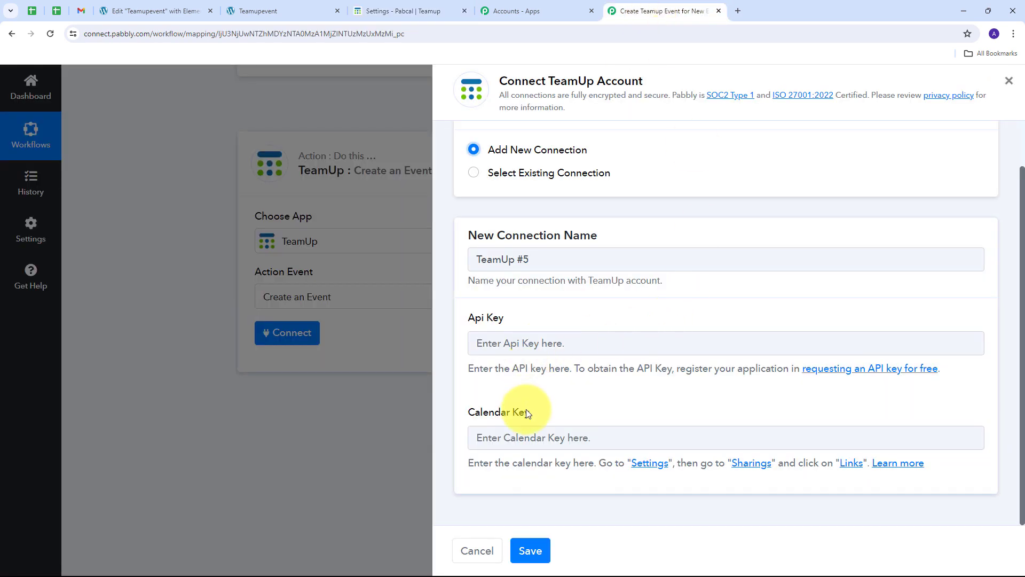
click(515, 435)
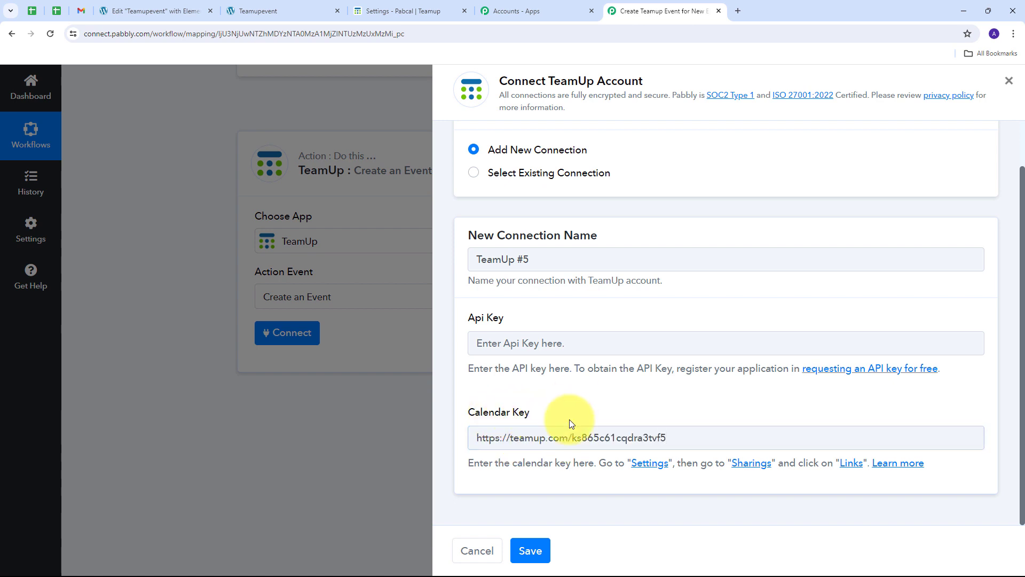
drag(570, 439, 442, 442)
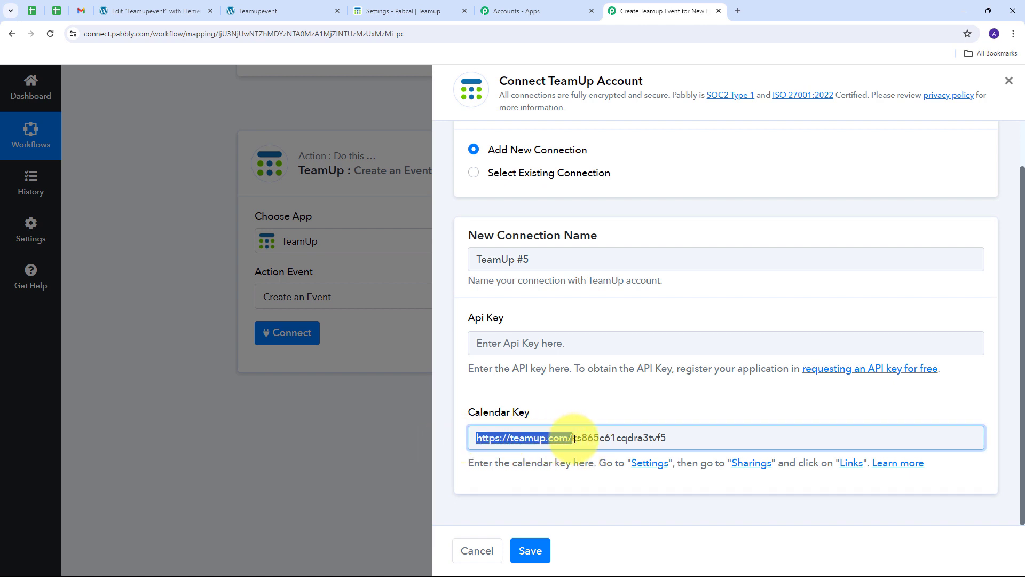
key(BackSpace)
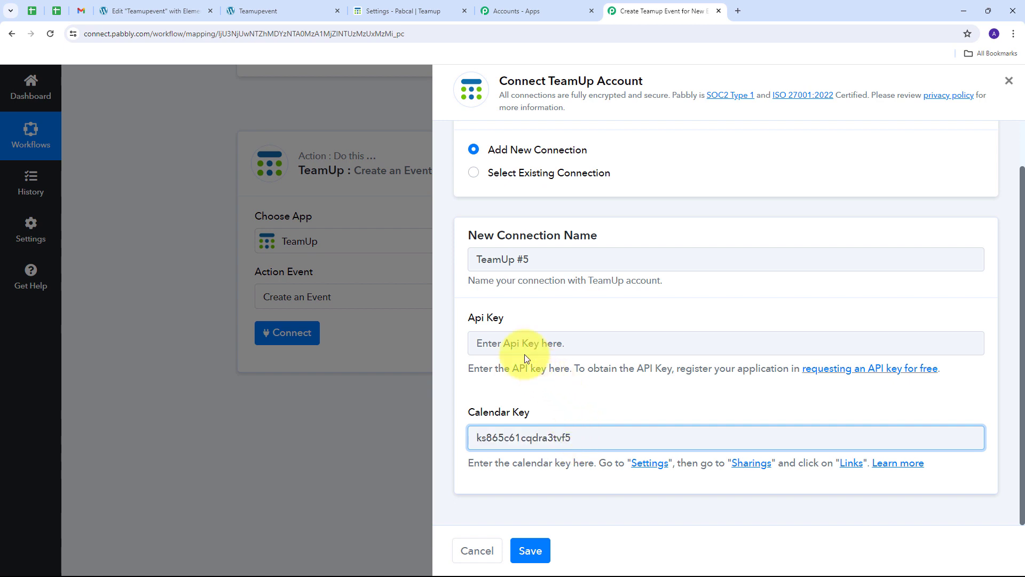
click(507, 384)
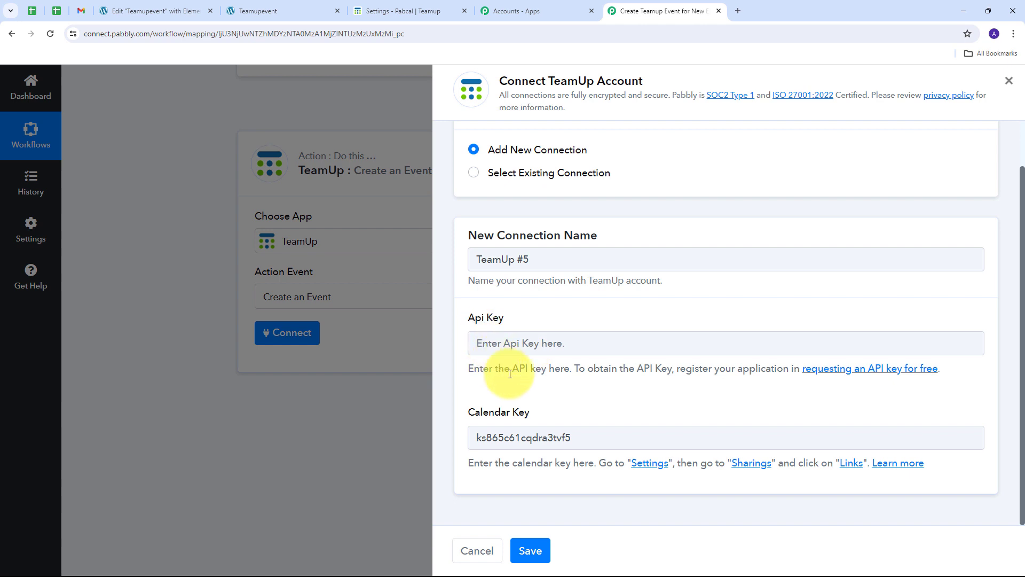
Step: Paste the TeamUp API key into Api Key and save the connection
click(529, 343)
key(ctrl+v)
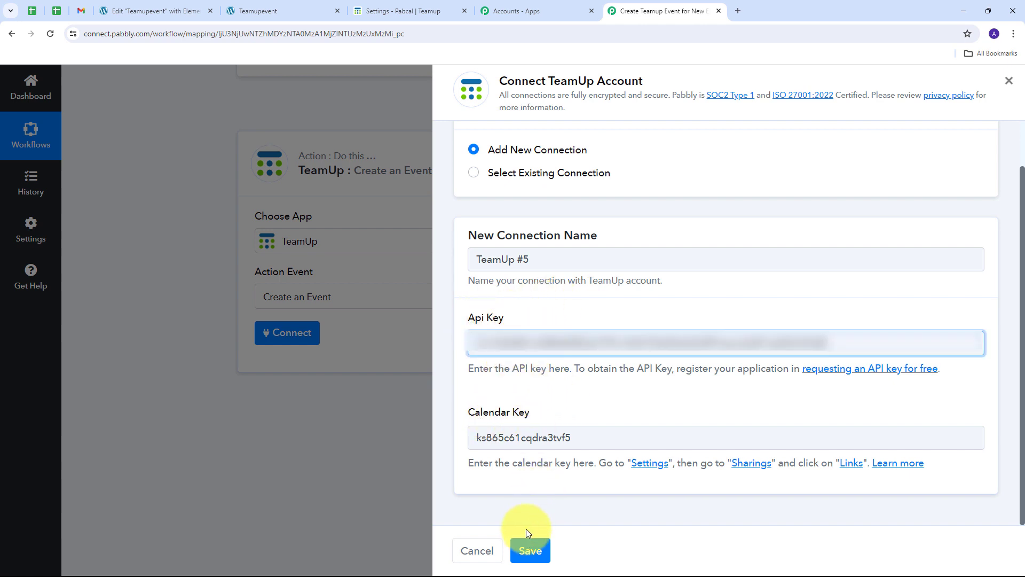
click(529, 550)
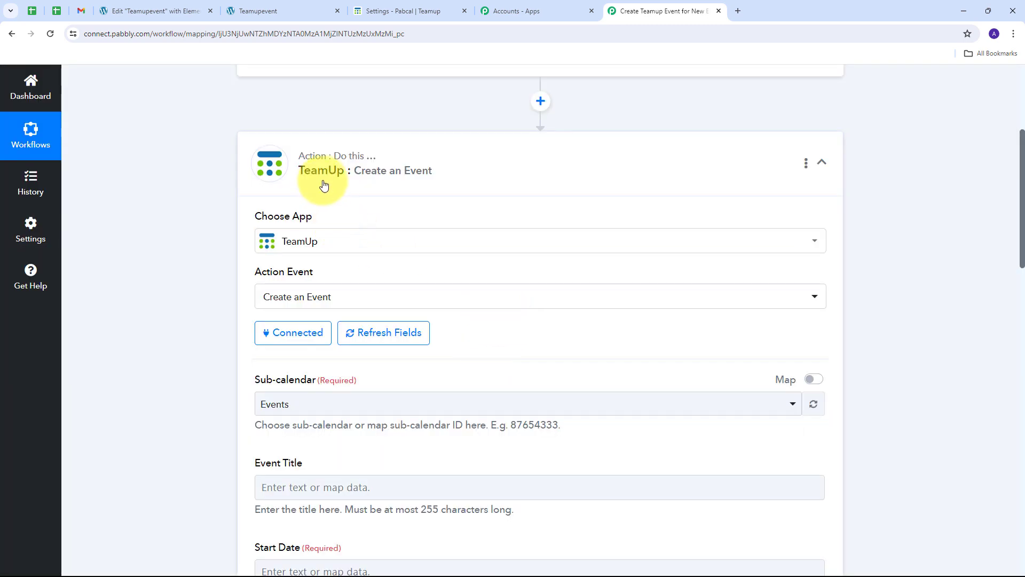
scroll(543, 219, down, 4)
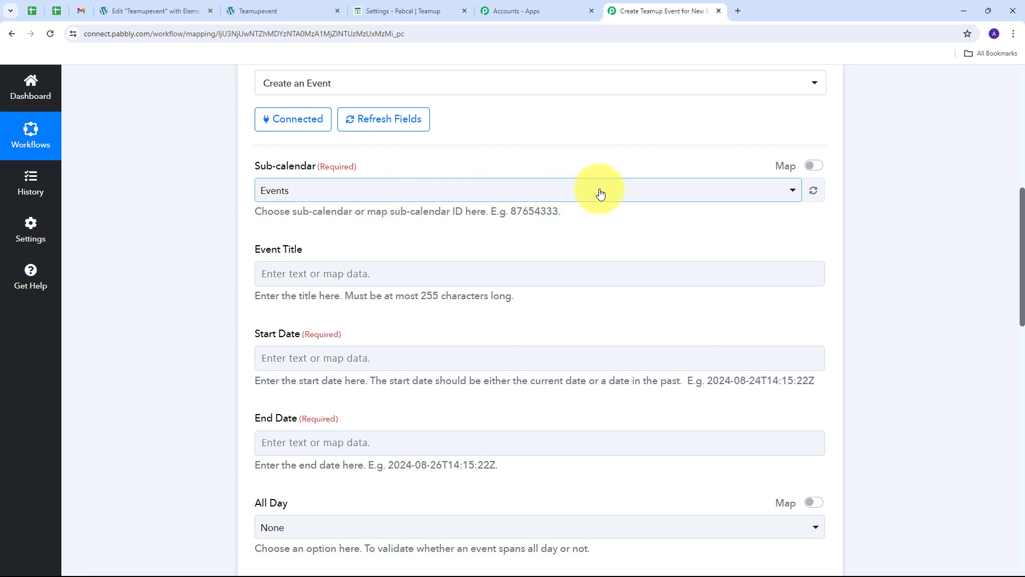
click(554, 194)
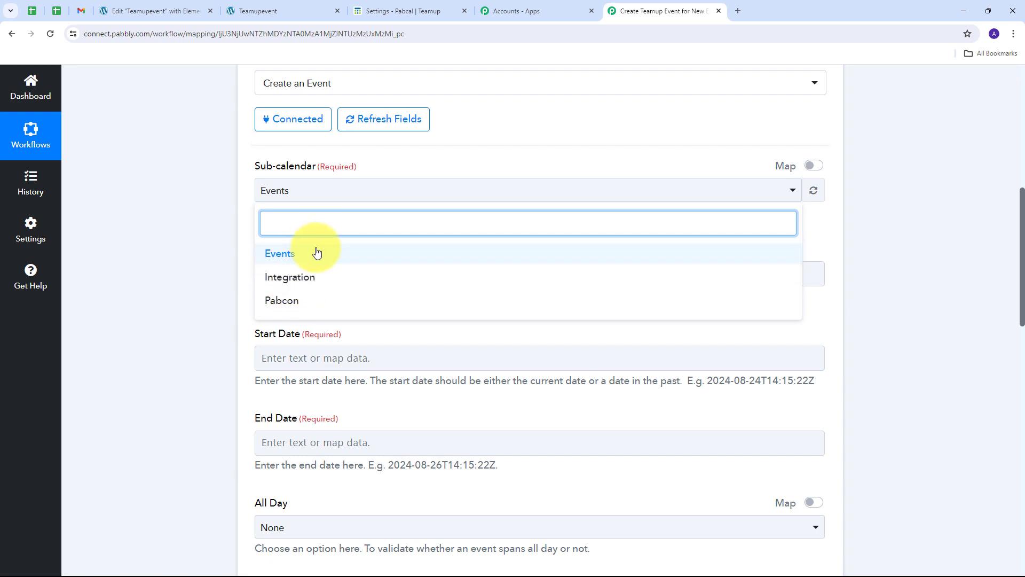
click(287, 262)
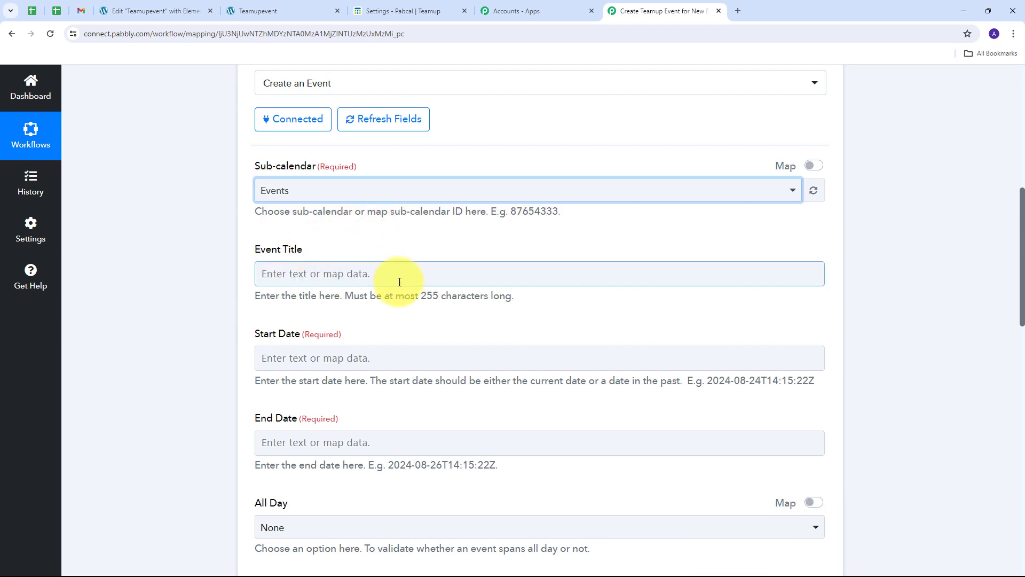
scroll(400, 281, down, 5)
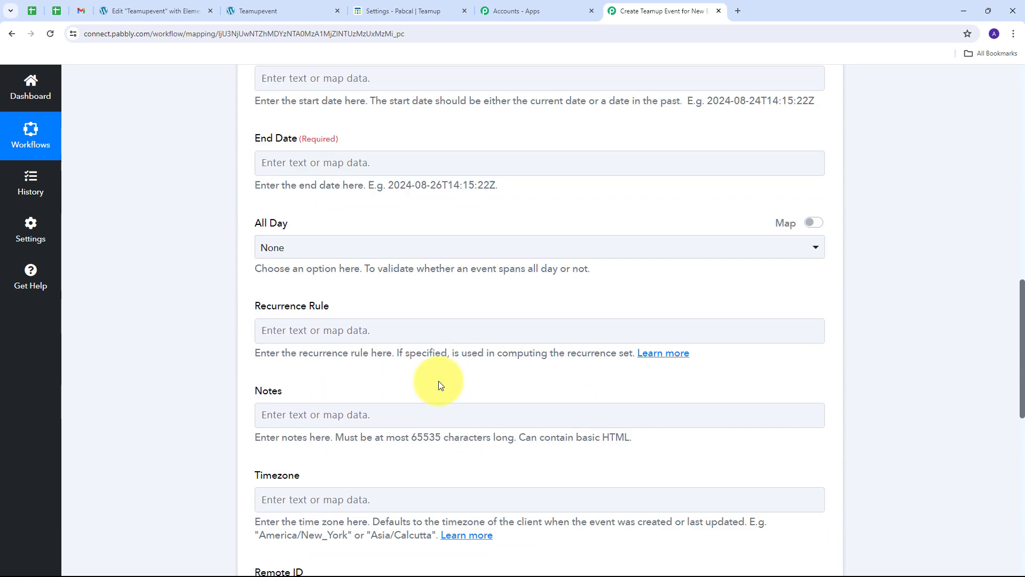
scroll(438, 380, up, 6)
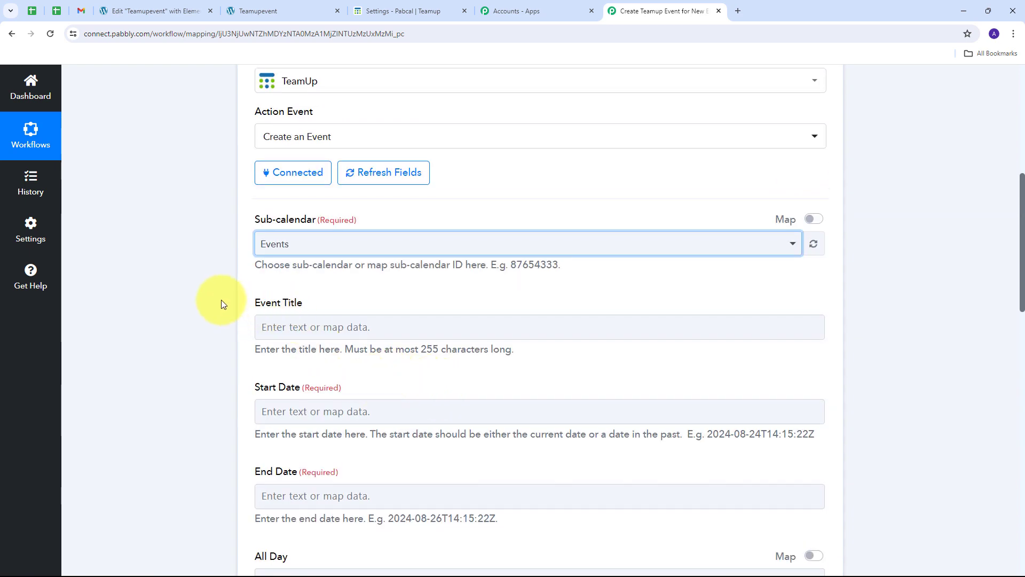
scroll(473, 411, down, 2)
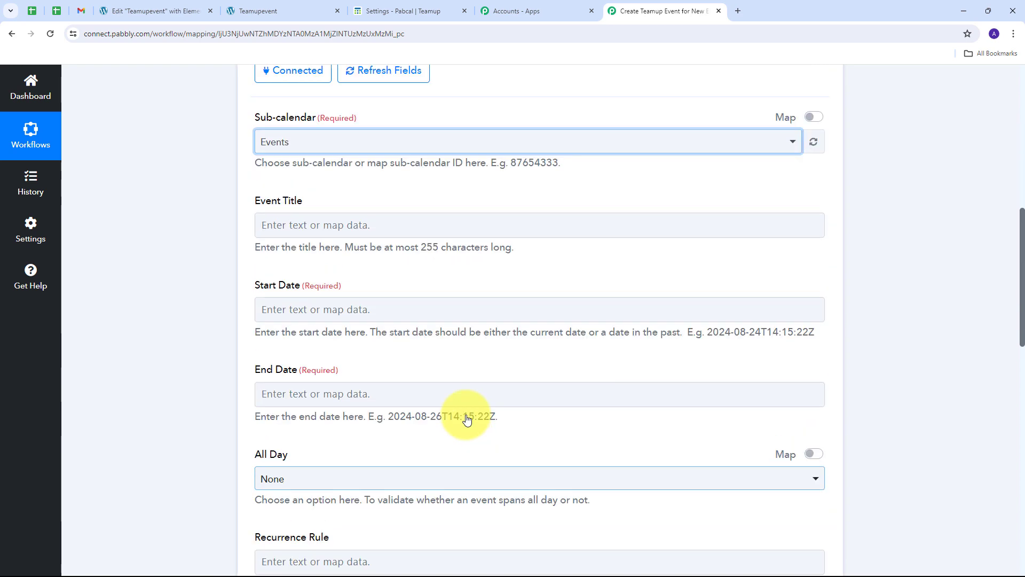
scroll(467, 420, up, 2)
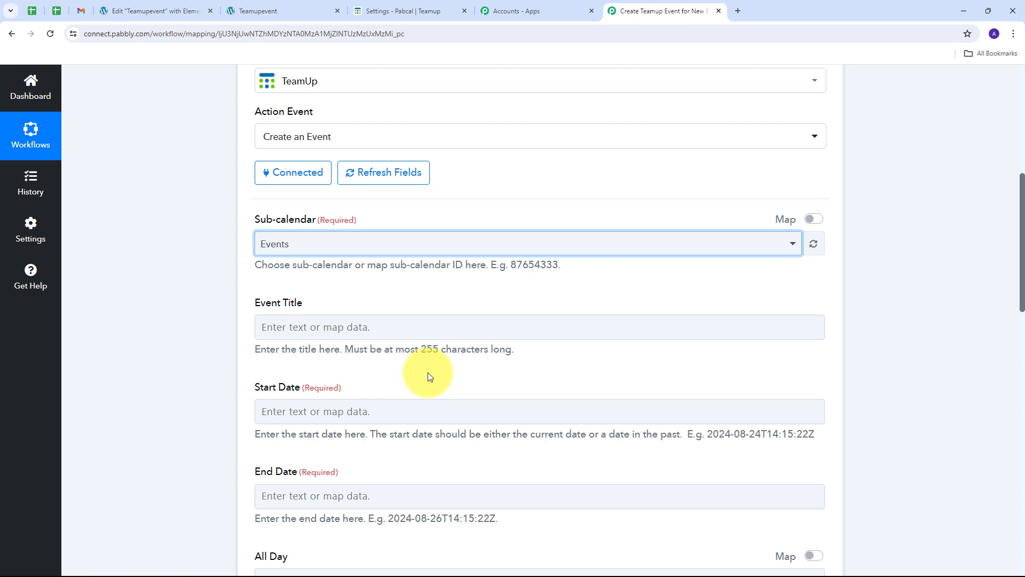
scroll(395, 366, down, 1)
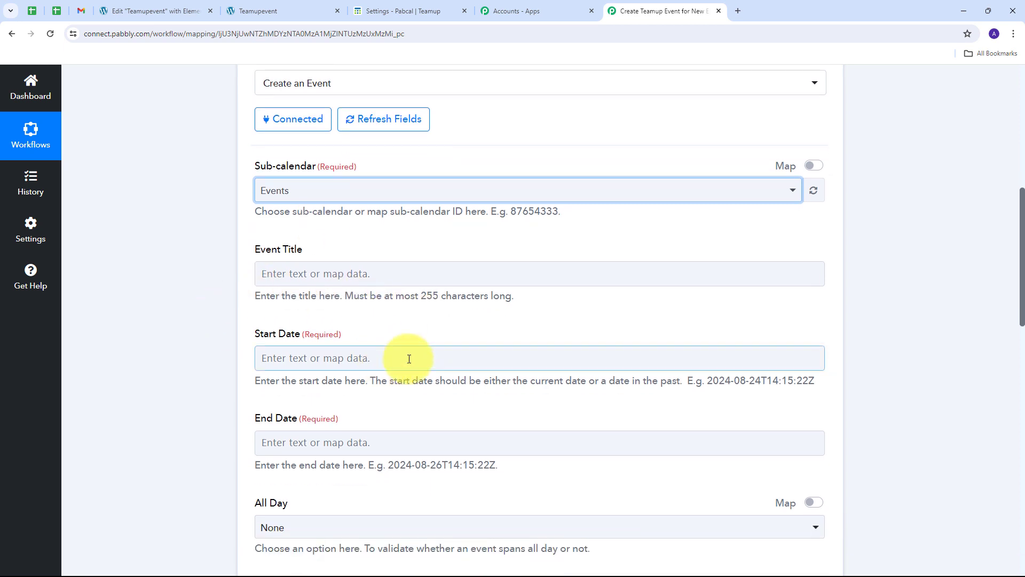
scroll(402, 328, up, 1)
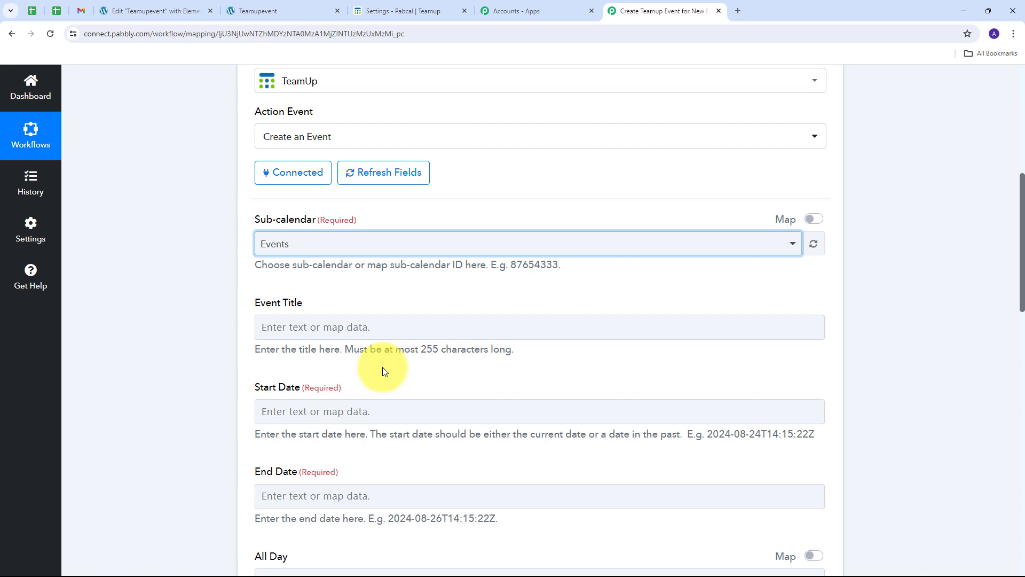
click(287, 324)
Step: Map the form's submitted Event Title (Team Meeting) into the TeamUp Event Title field
click(294, 327)
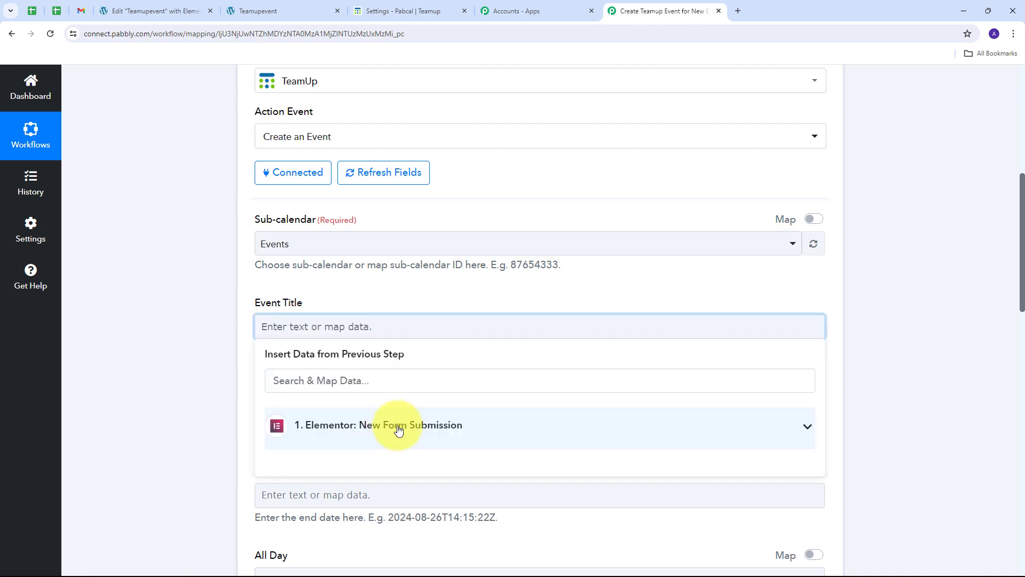
click(489, 426)
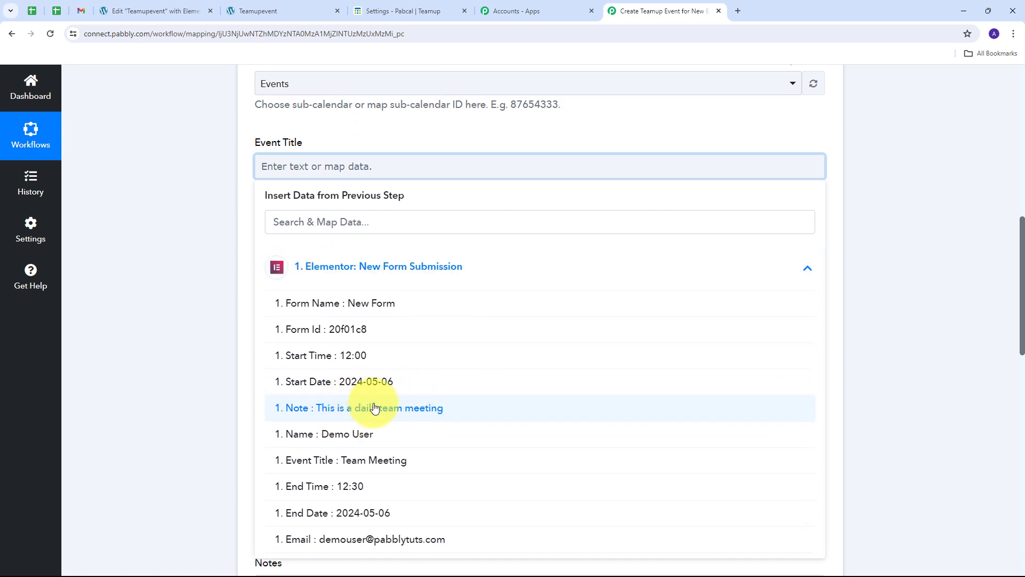
click(388, 468)
click(149, 275)
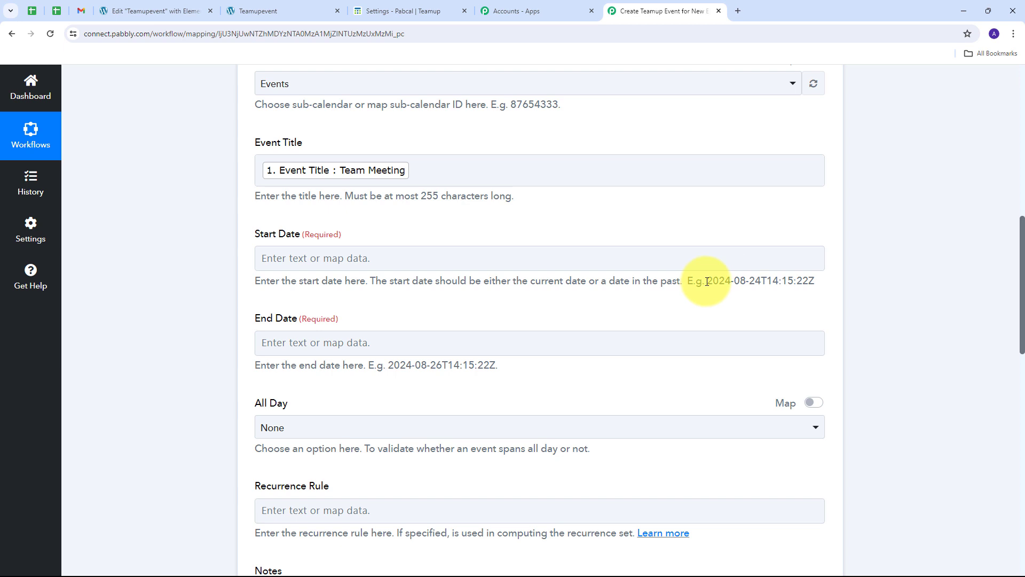
Step: Review the example start and end date formats the TeamUp date fields expect
drag(707, 282, 820, 279)
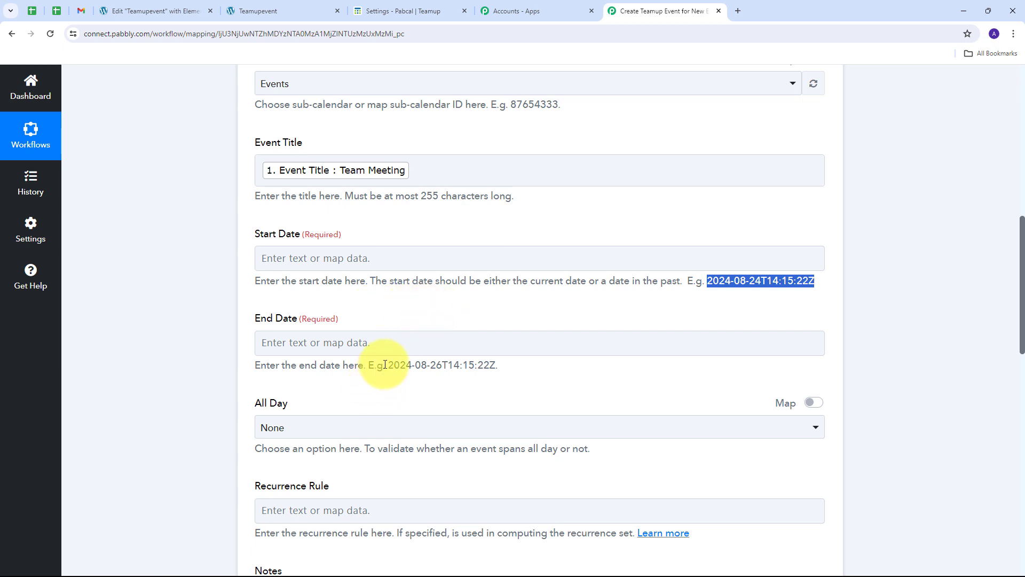
drag(385, 365, 488, 352)
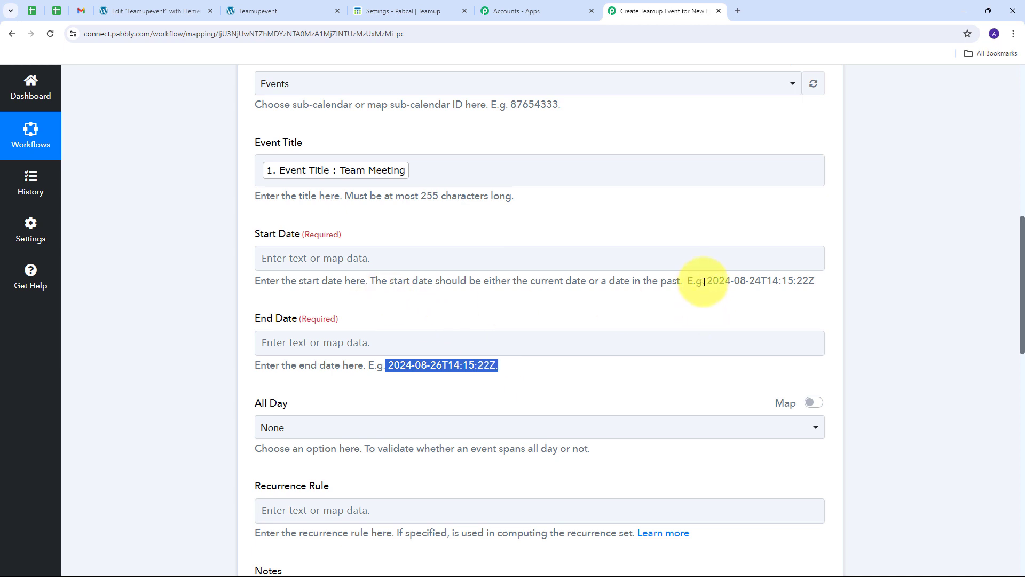
drag(704, 282, 814, 280)
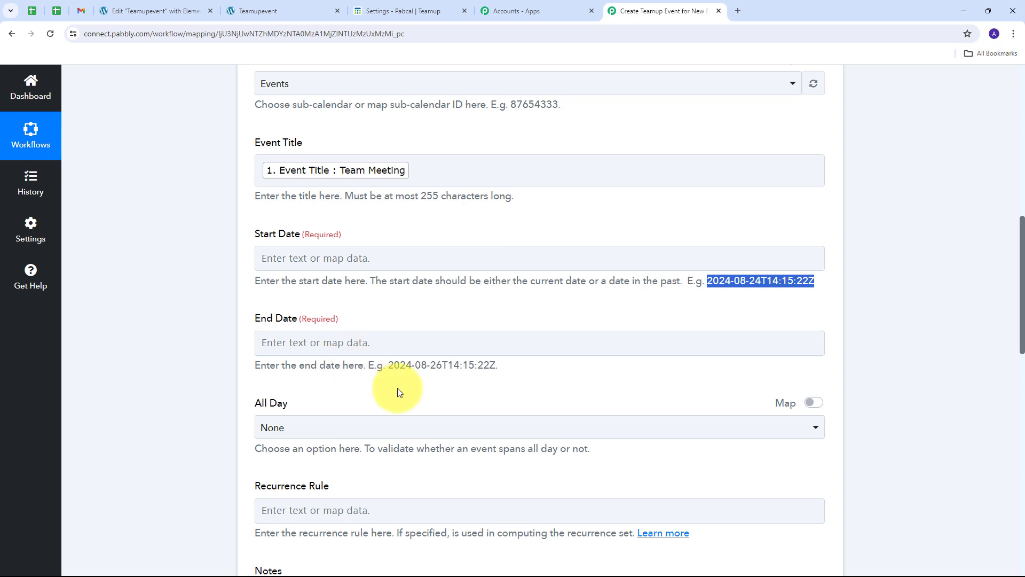
scroll(399, 386, up, 9)
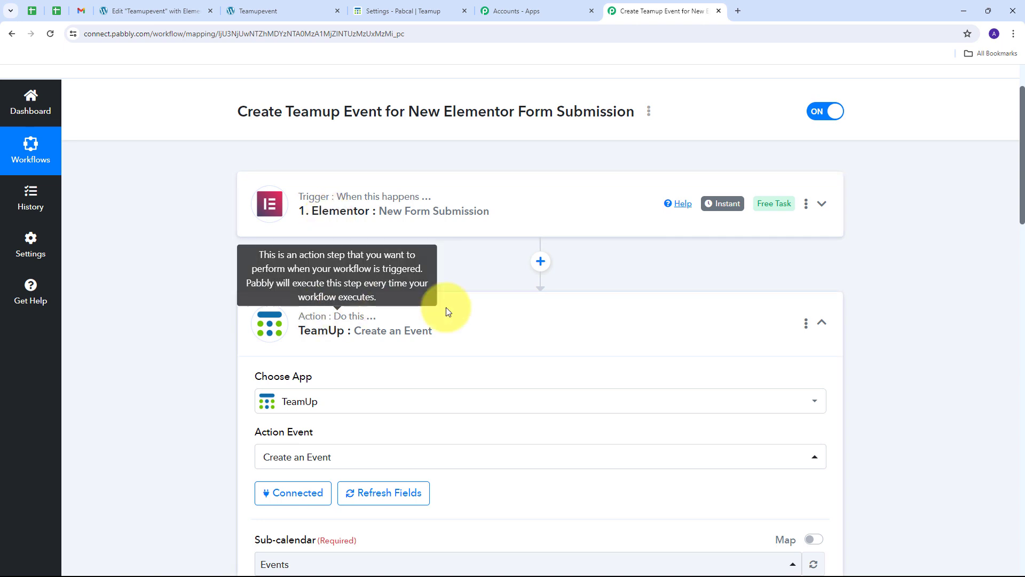
Step: Insert a Date/Time Formatter (Pabbly) step before TeamUp with action event Format Time Zone Only
click(540, 262)
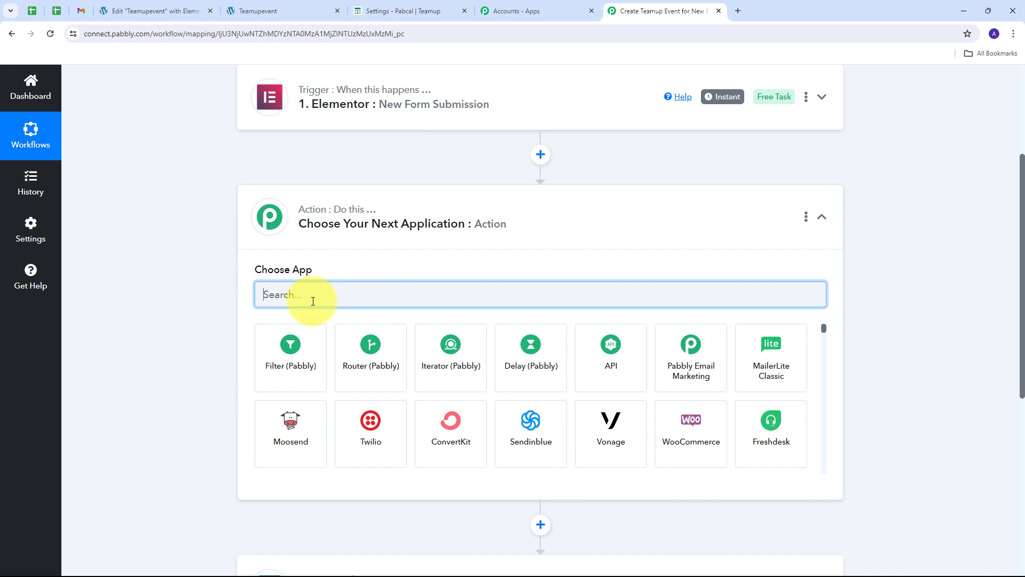
text(Date)
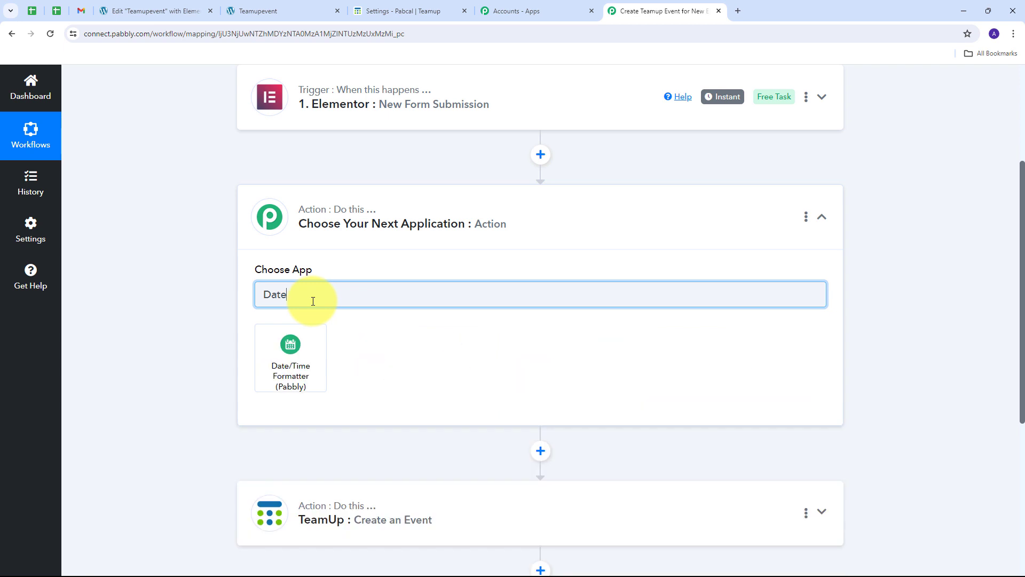
click(297, 350)
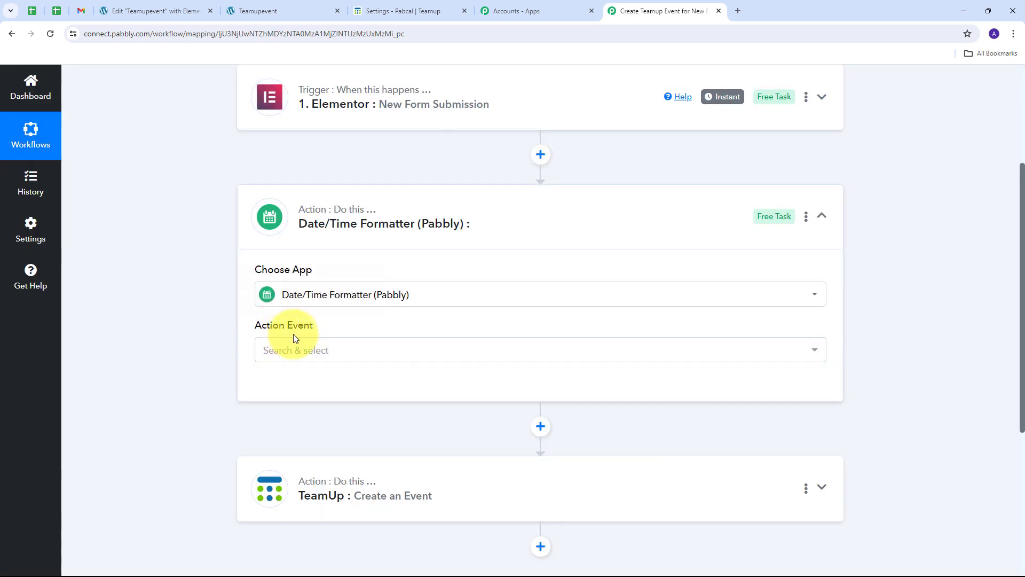
click(456, 347)
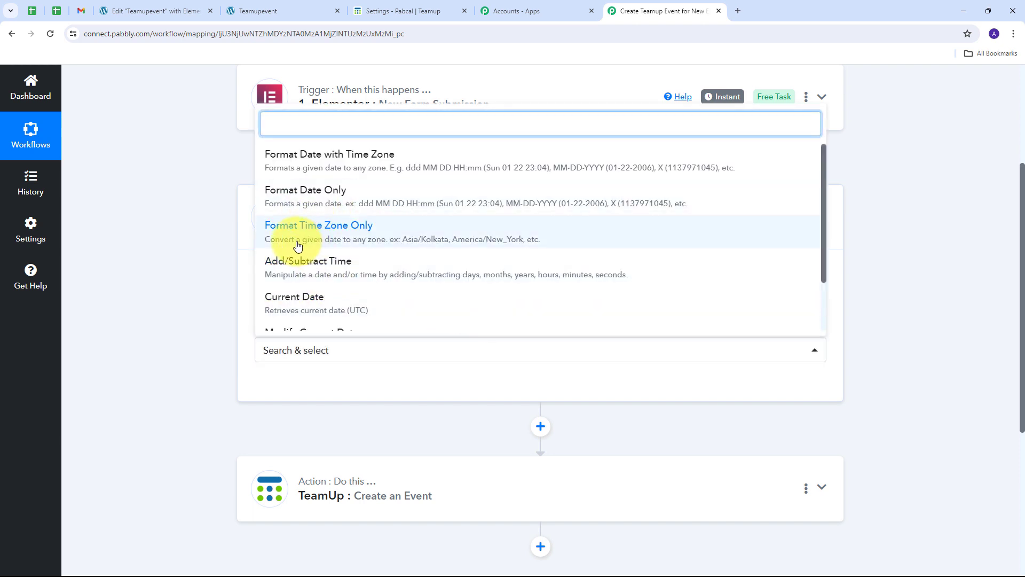
click(350, 237)
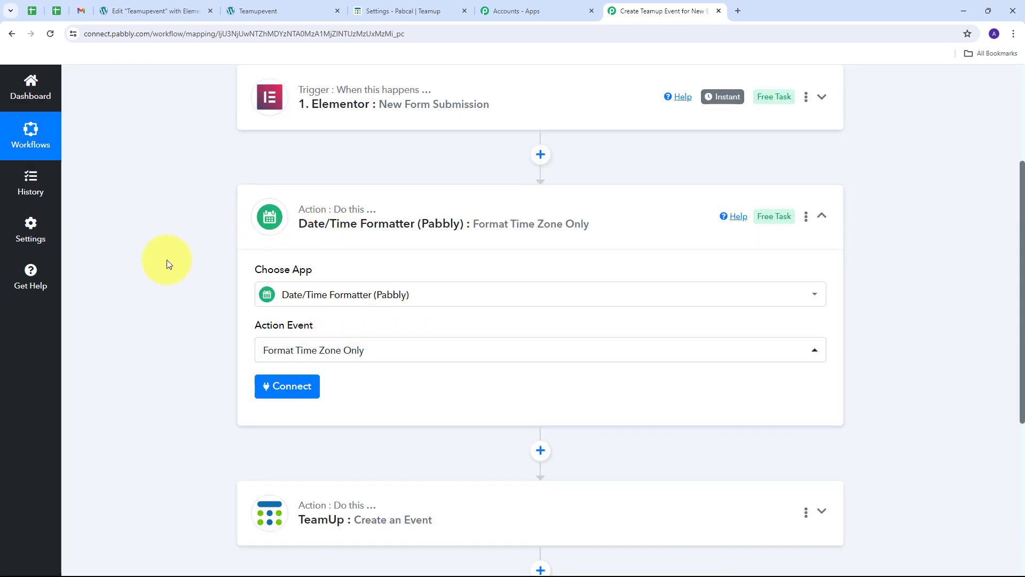
Step: Connect the formatter and map the form's Start Date, T, and Start Time into Date
click(281, 390)
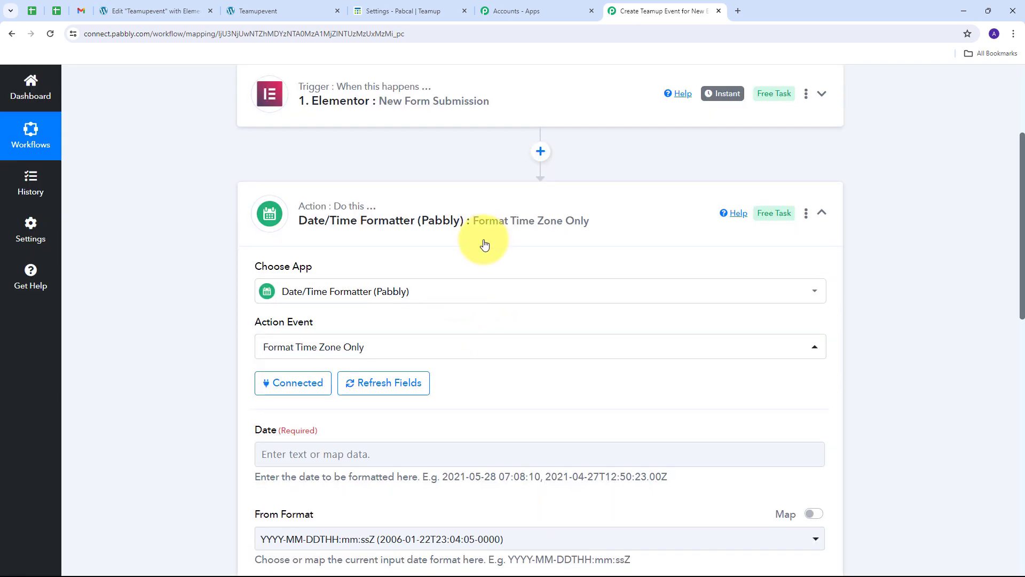
scroll(484, 244, down, 5)
scroll(294, 229, up, 2)
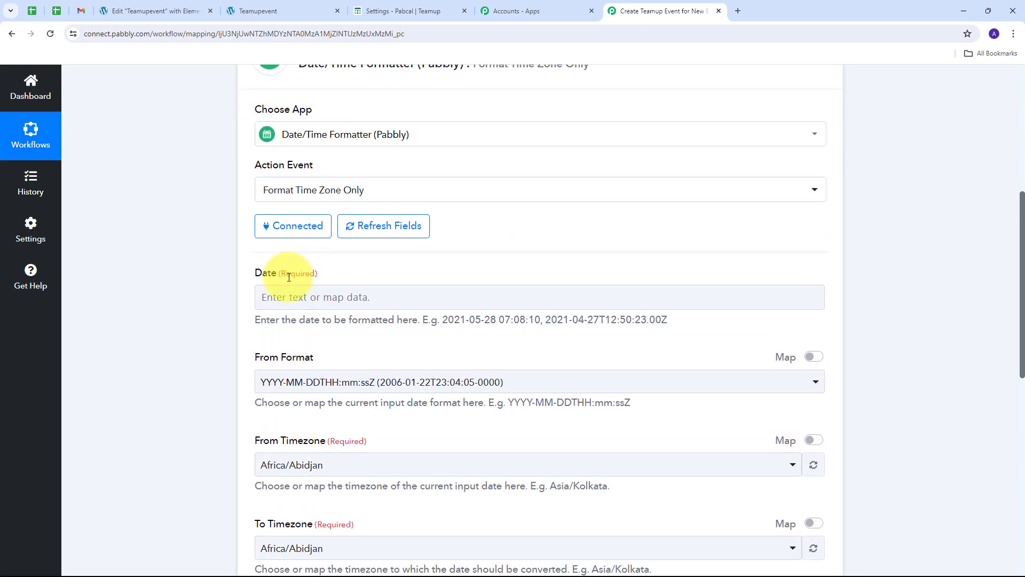
click(293, 300)
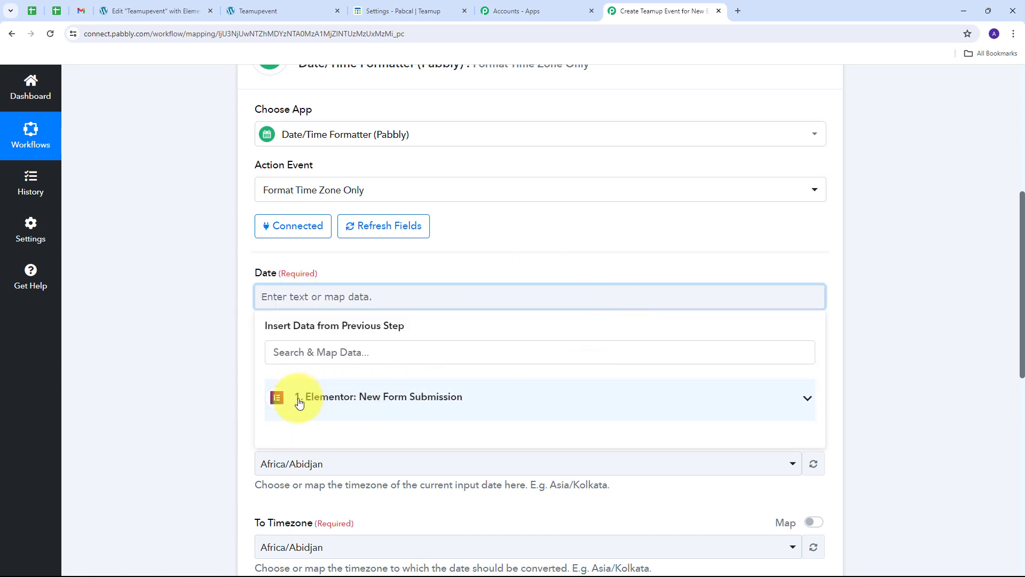
click(393, 404)
scroll(453, 370, down, 3)
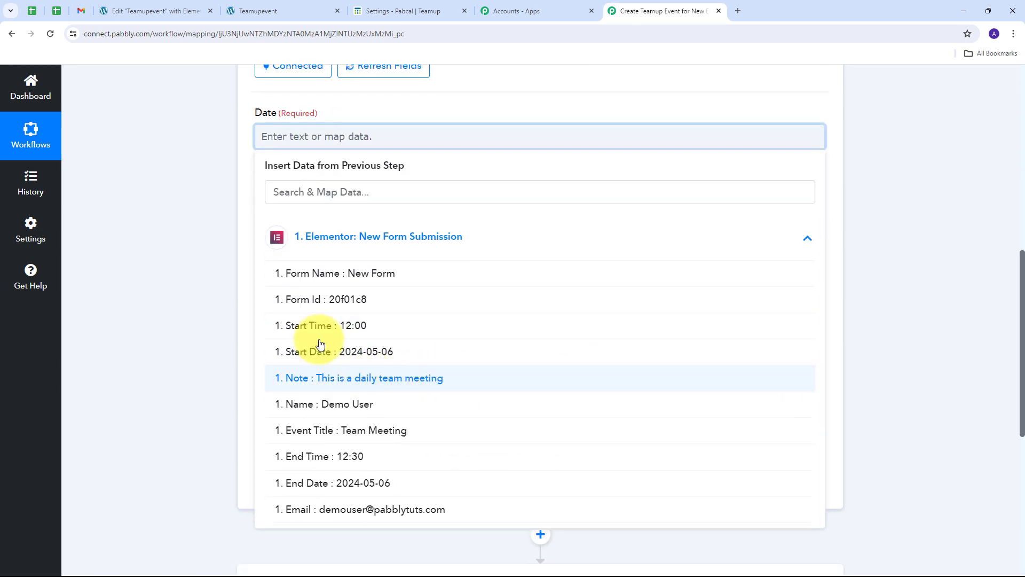
click(364, 359)
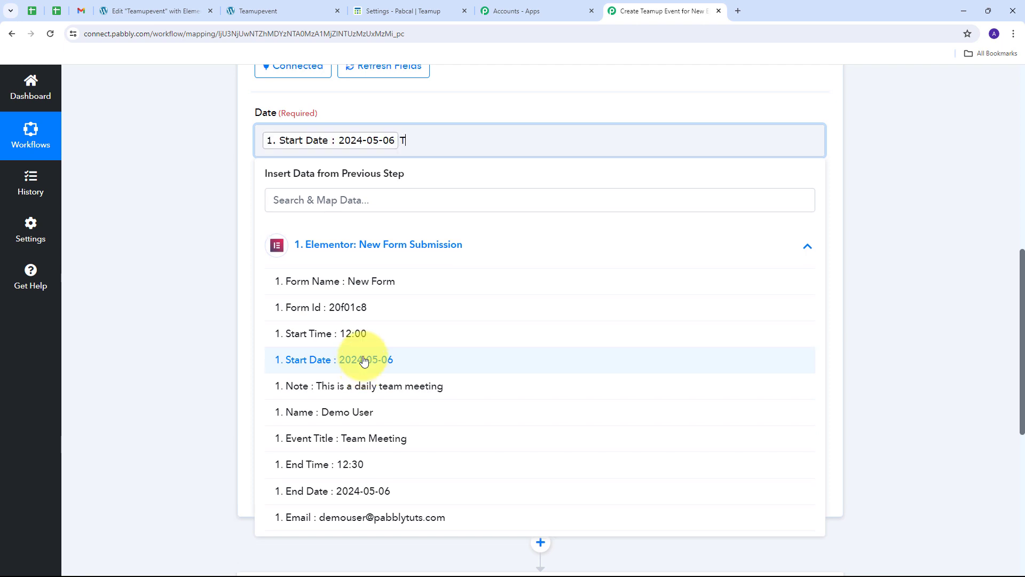
click(331, 334)
click(463, 103)
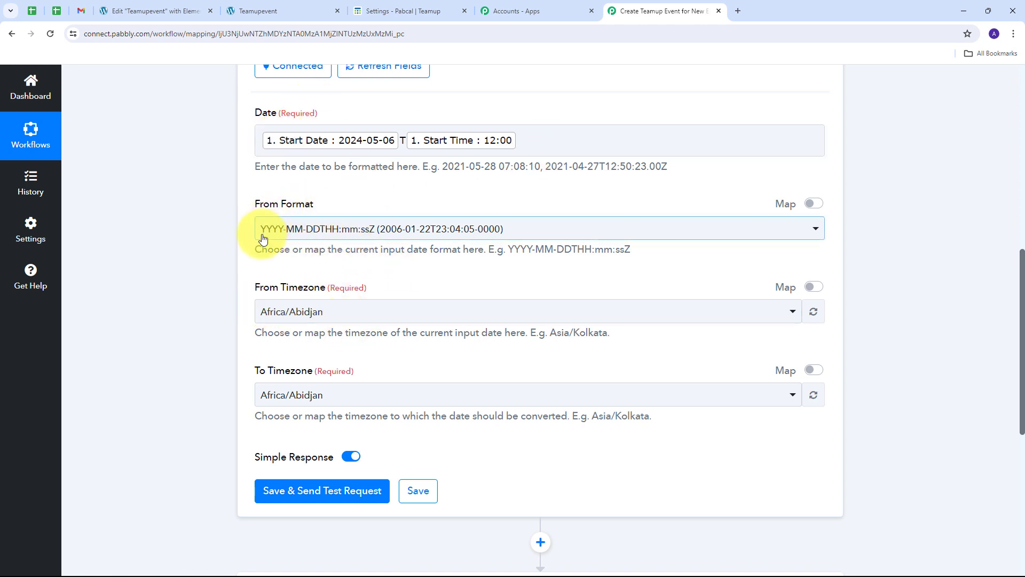
Step: Set From Timezone to Asia/Kolkata and To Timezone to Etc/UTC
scroll(242, 230, down, 1)
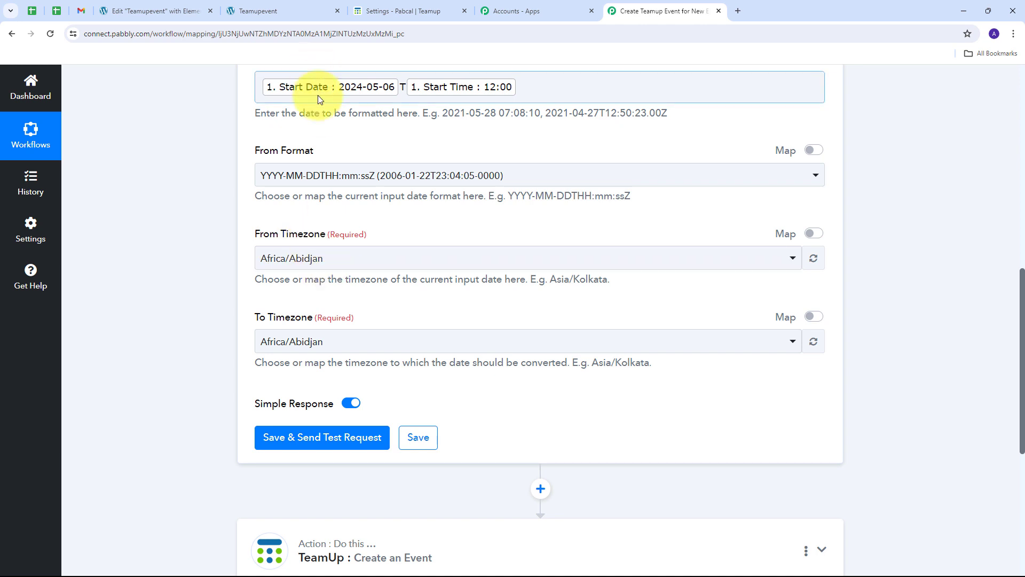
click(375, 259)
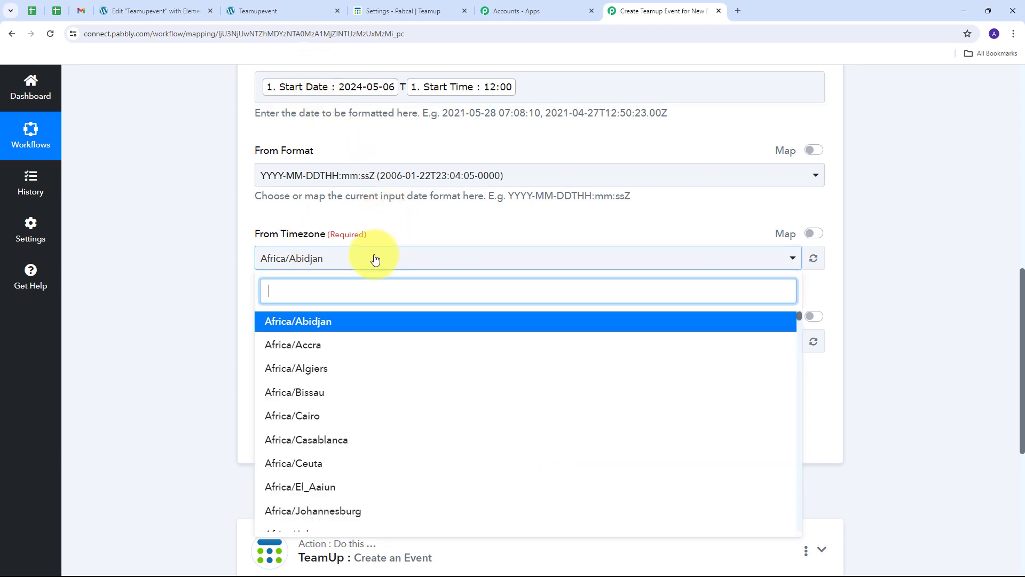
text(ko)
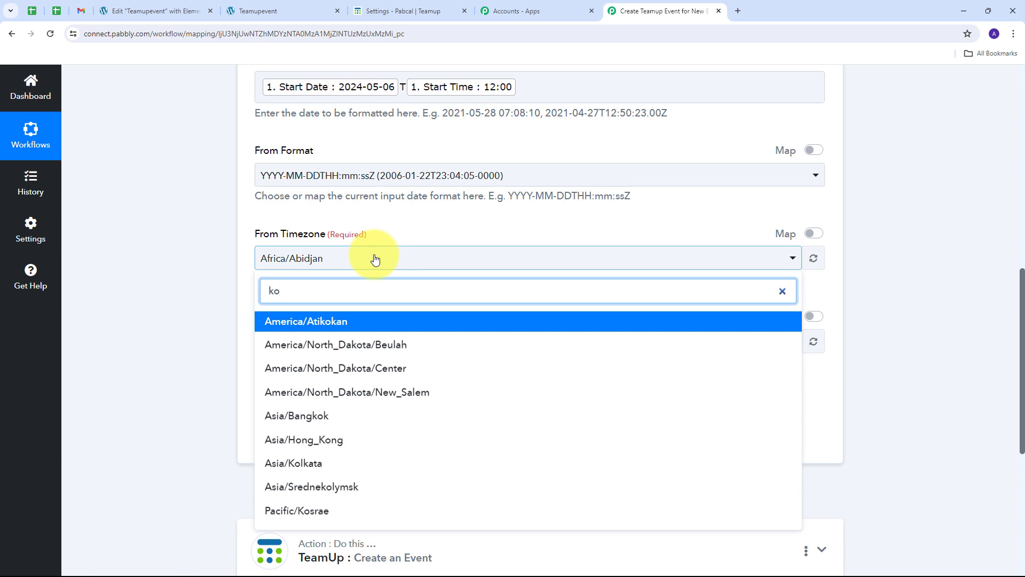
text(l)
click(315, 321)
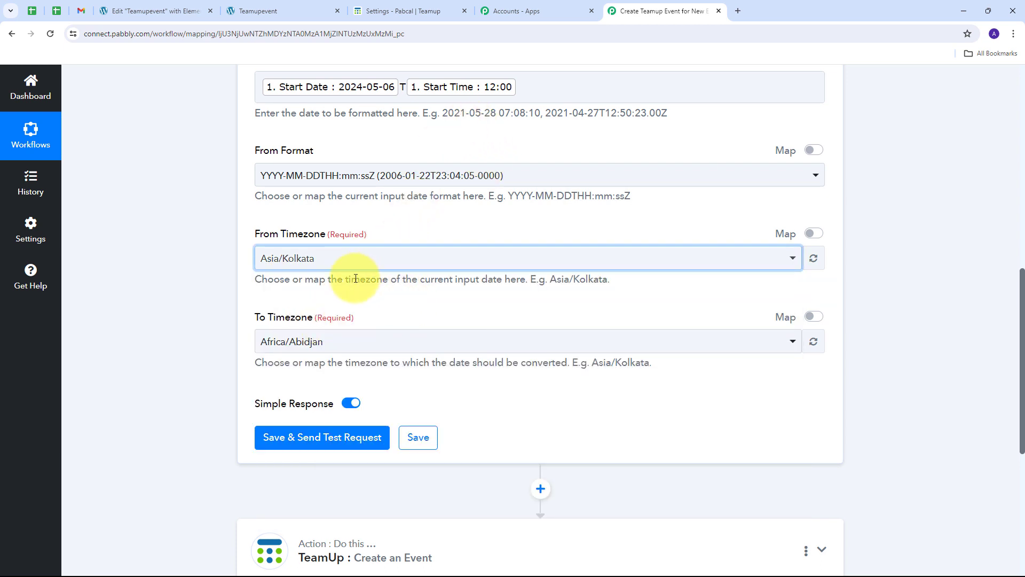
click(261, 335)
key(BackSpace)
key(BackSpace)
key(BackSpace)
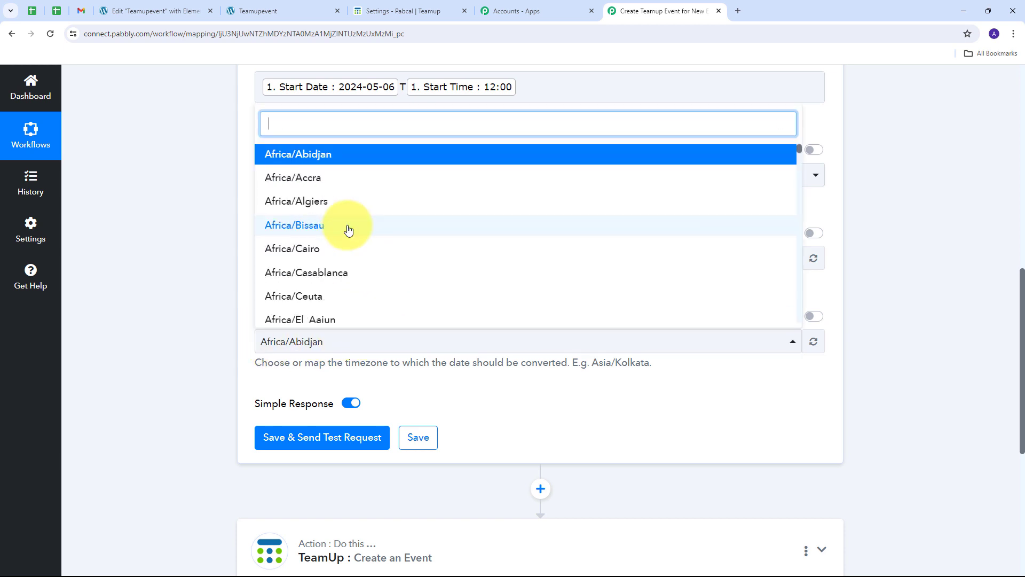
text(Utc)
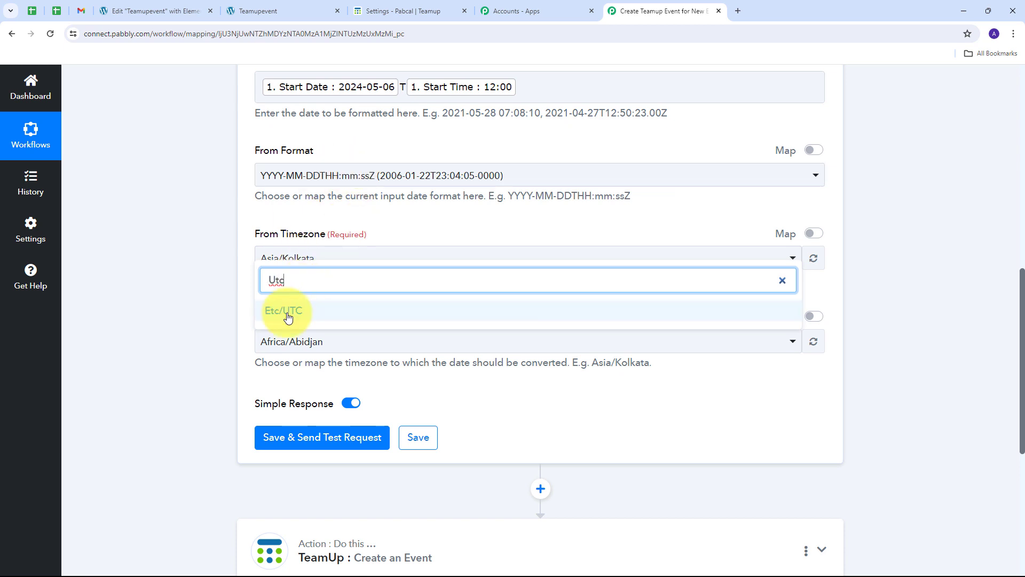
click(287, 311)
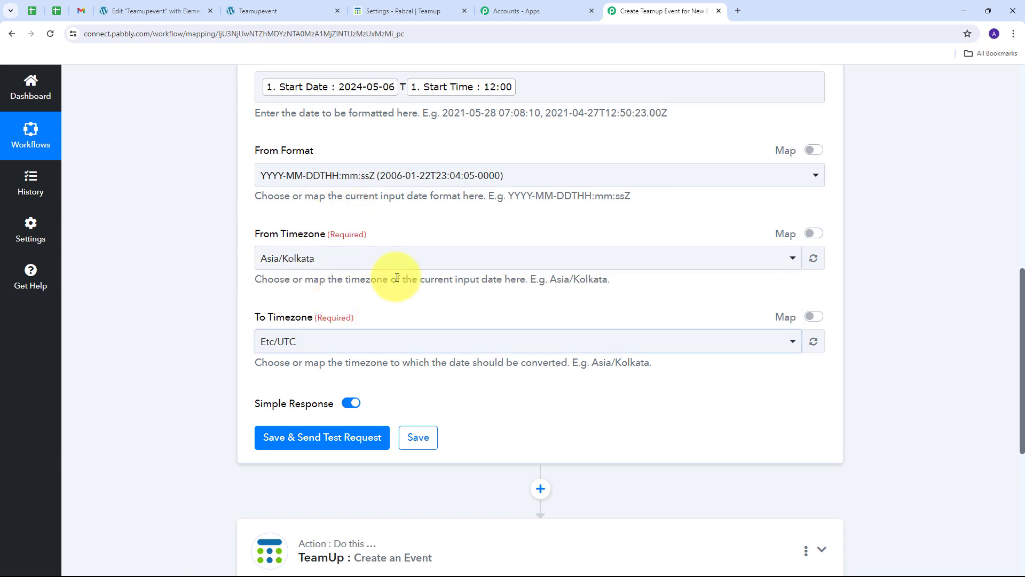
scroll(375, 301, up, 2)
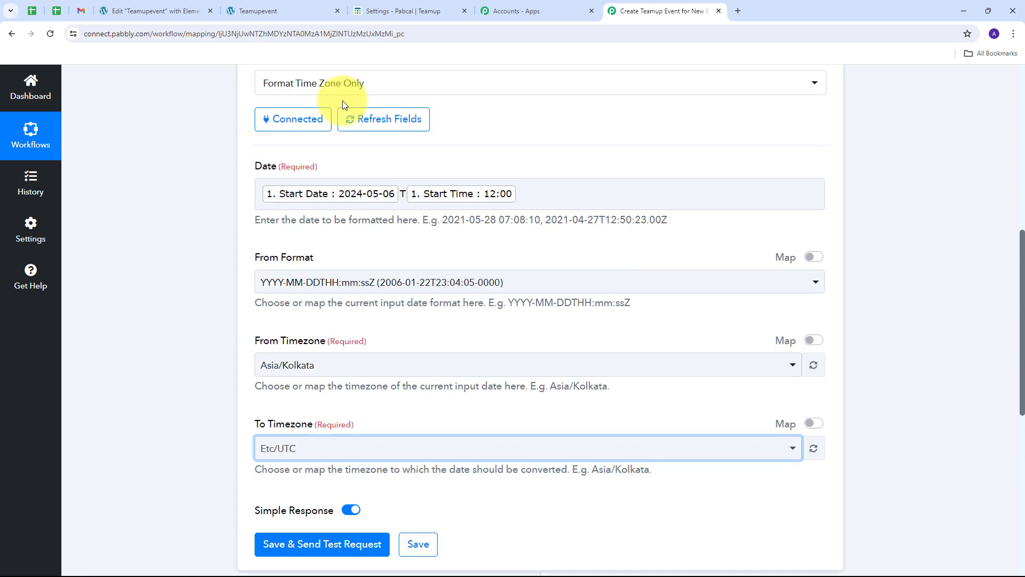
scroll(428, 264, down, 2)
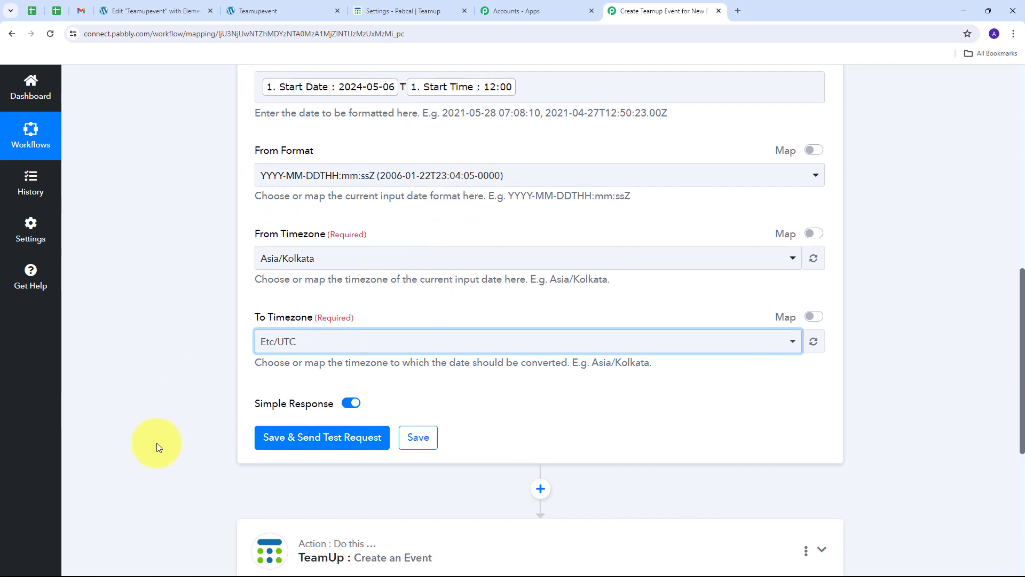
Step: Send a test request and check the returned result 2024-05-06T06:30:00Z
click(318, 439)
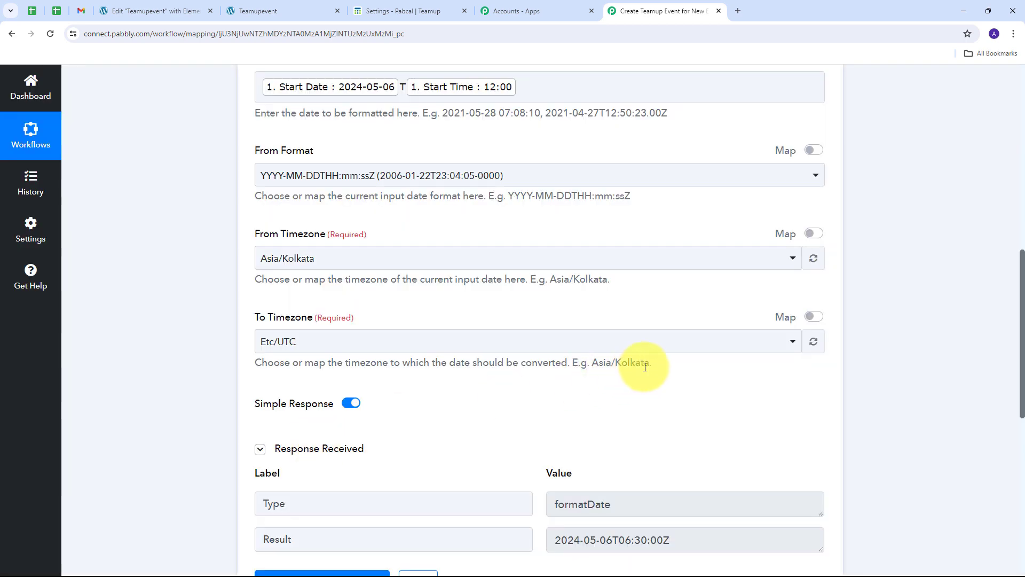
scroll(488, 357, down, 2)
triple_click(595, 433)
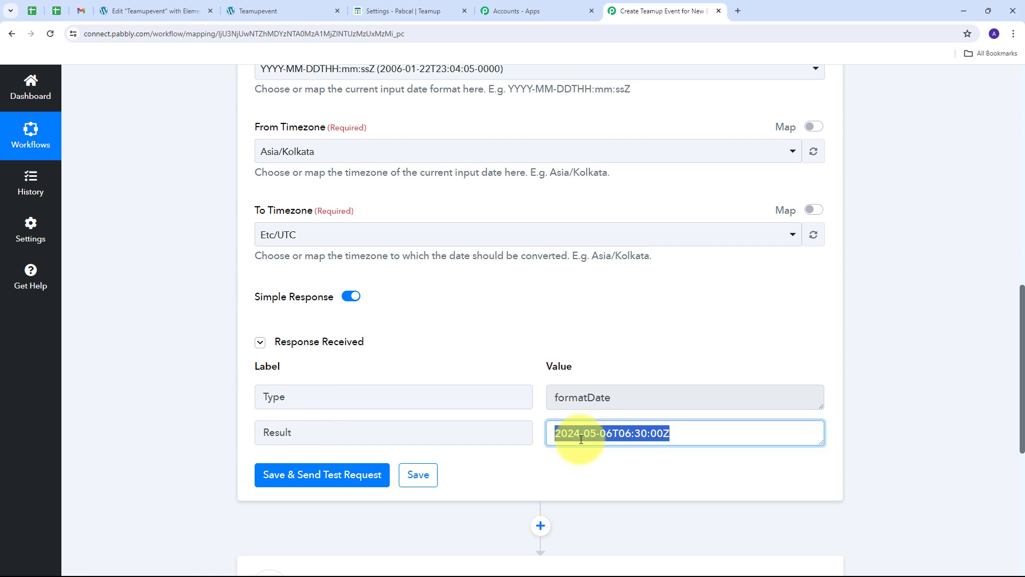
click(590, 338)
drag(696, 432, 534, 435)
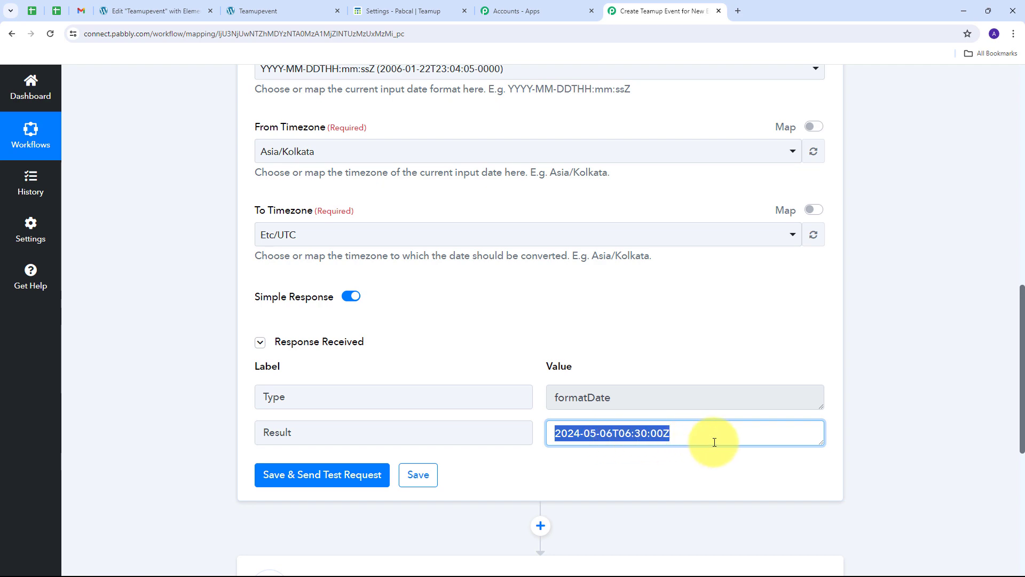
click(691, 433)
scroll(268, 300, down, 4)
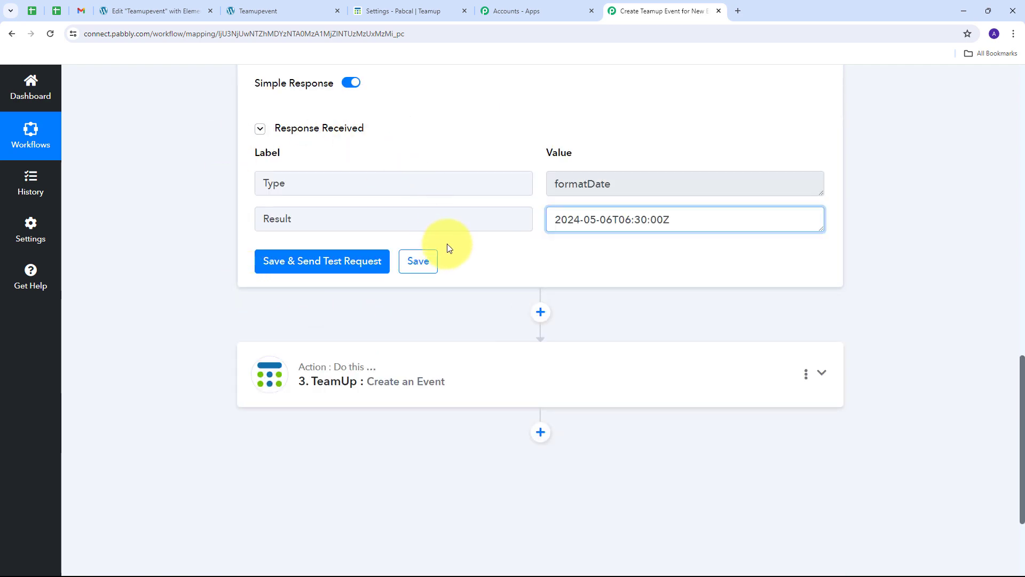
scroll(447, 244, up, 4)
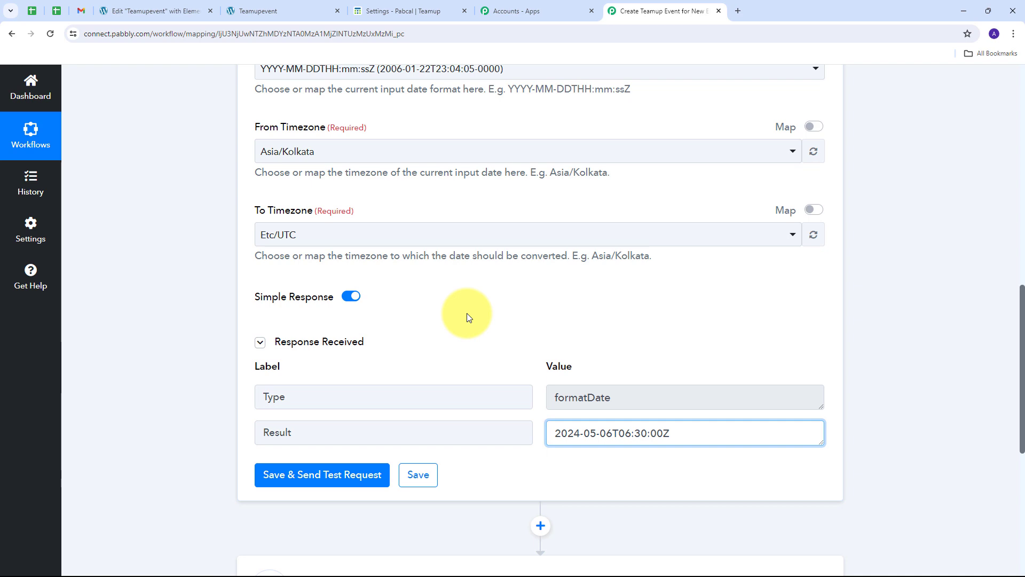
scroll(467, 312, down, 2)
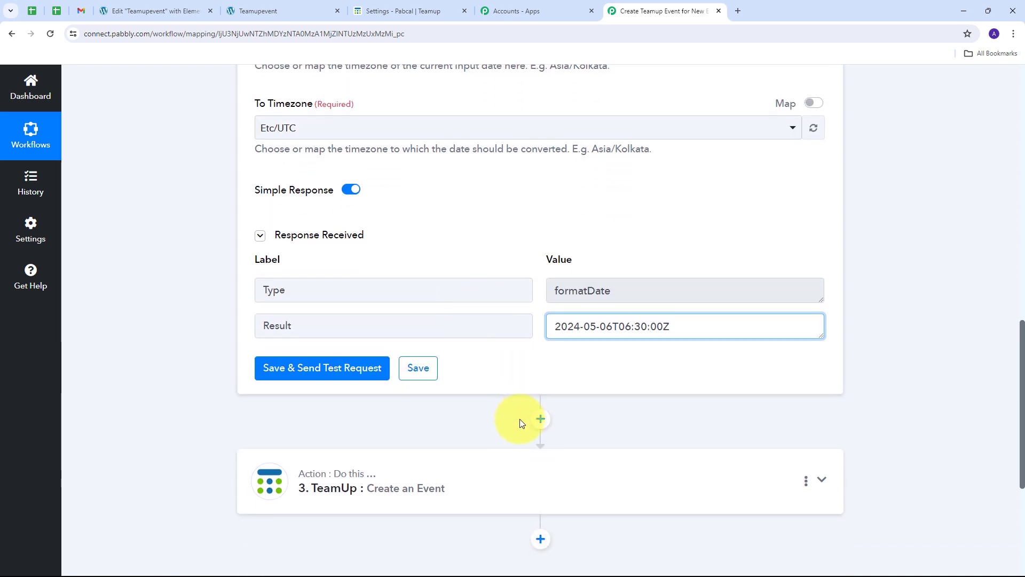
Step: Insert another Date/Time Formatter before TeamUp, set to Format Time Zone Only, and connect it
click(540, 419)
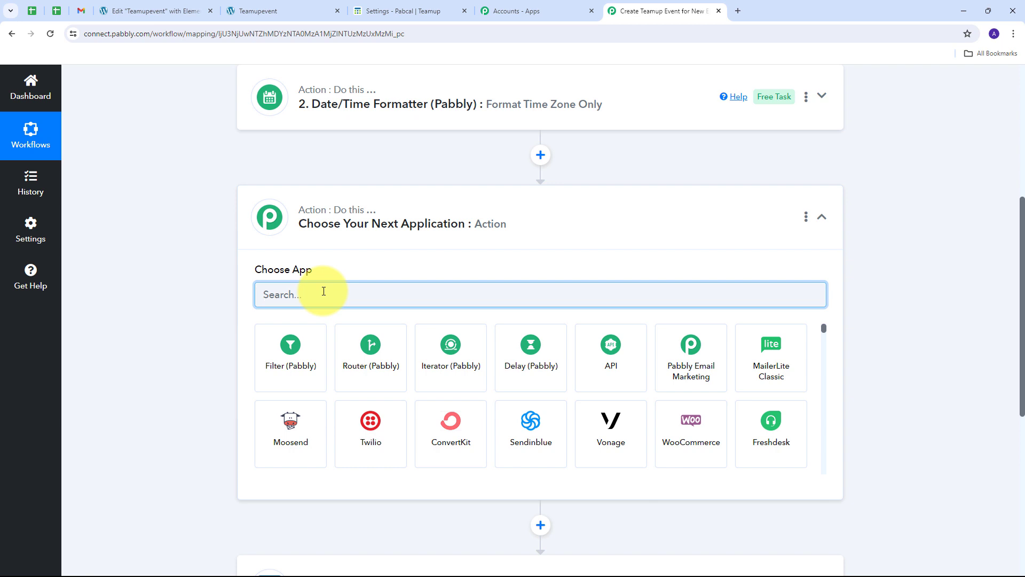
text(Date)
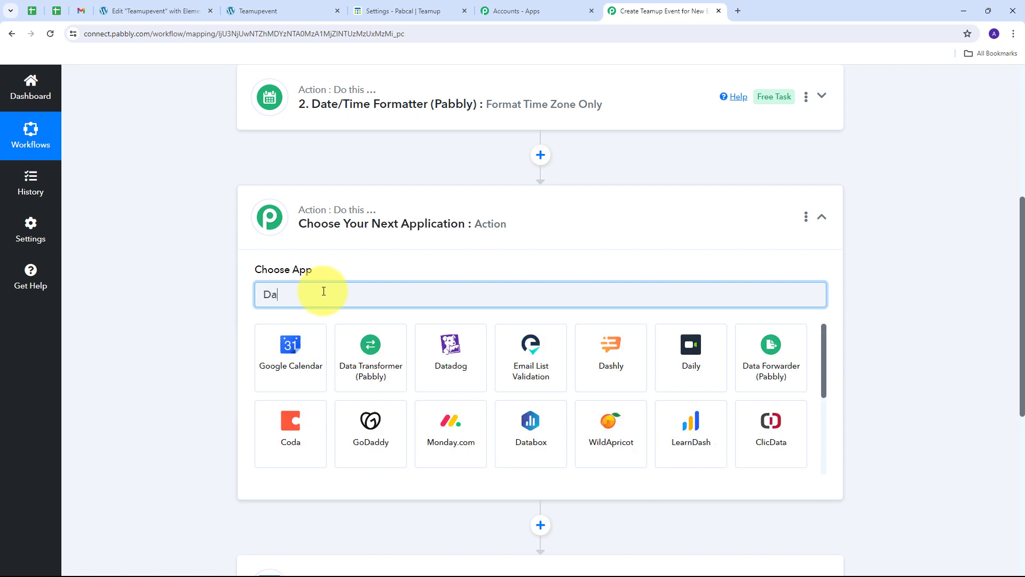
click(290, 355)
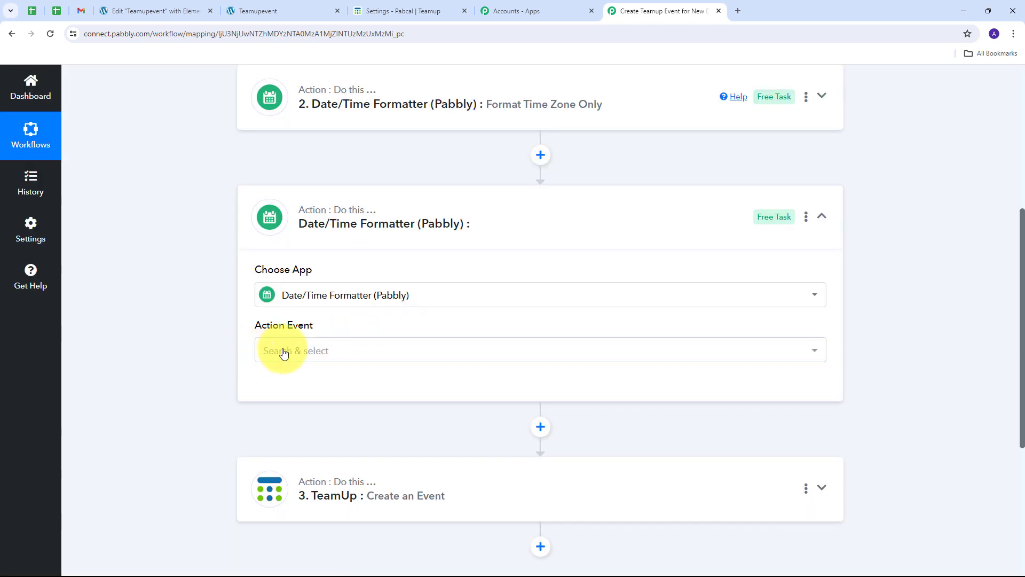
click(367, 355)
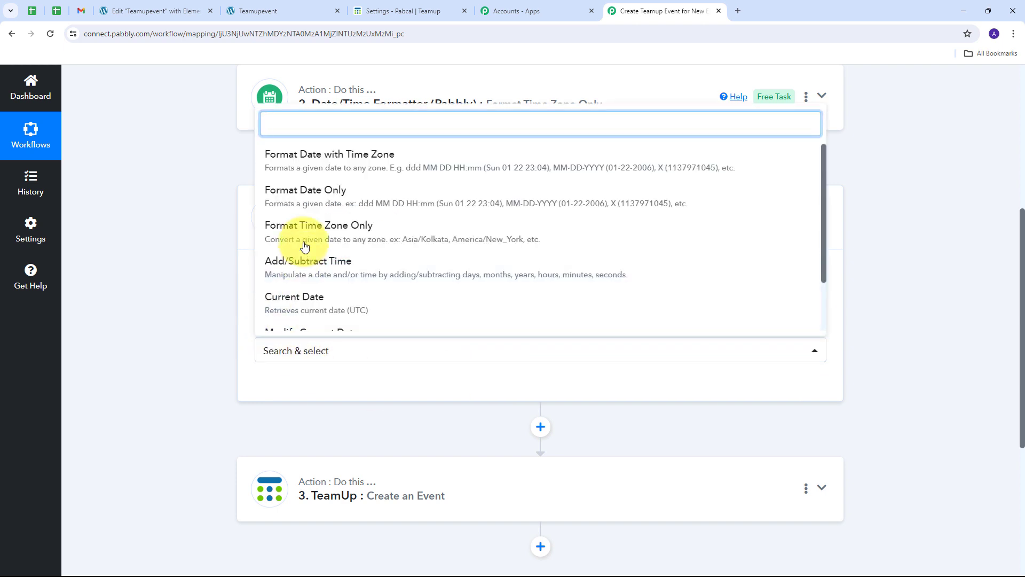
click(377, 236)
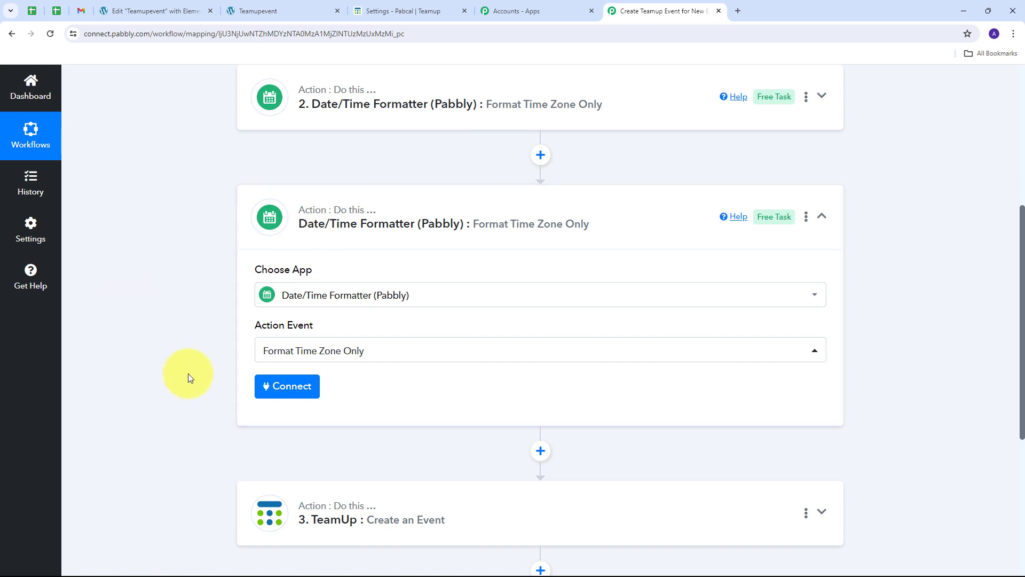
click(292, 387)
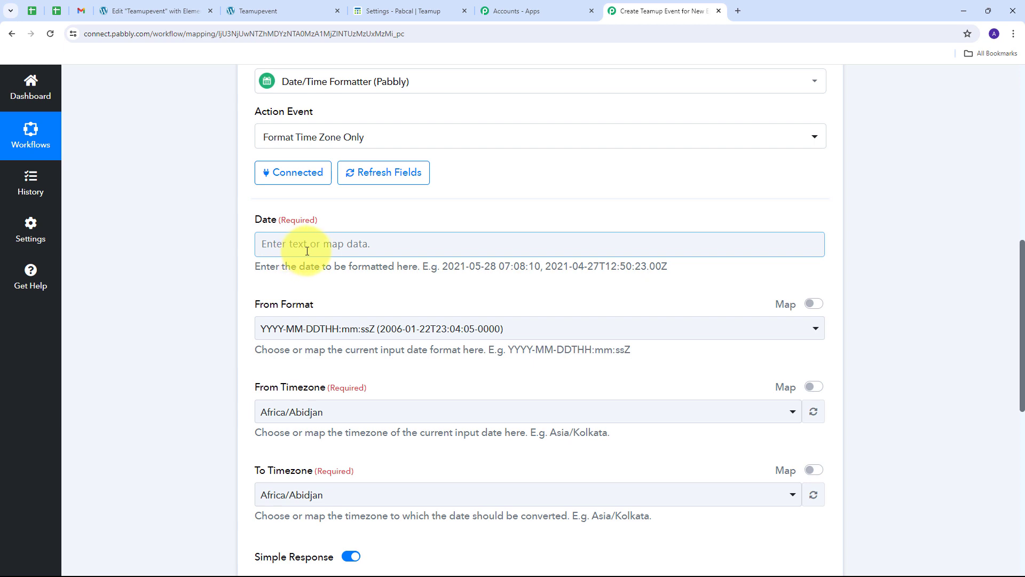
Step: Map the form's End Date, T, and End Time into the formatter's Date field
click(307, 250)
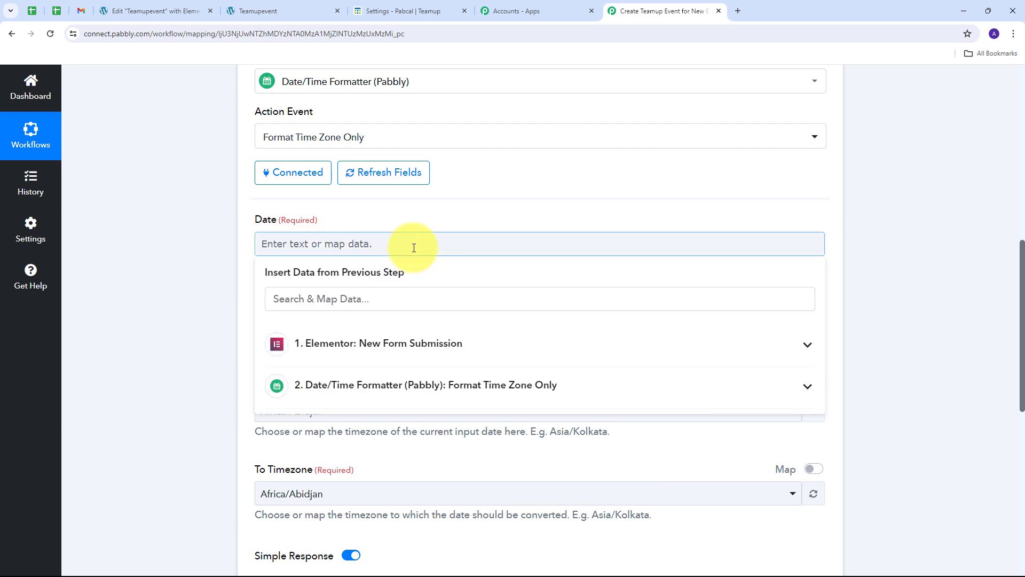
click(455, 350)
scroll(374, 422, down, 2)
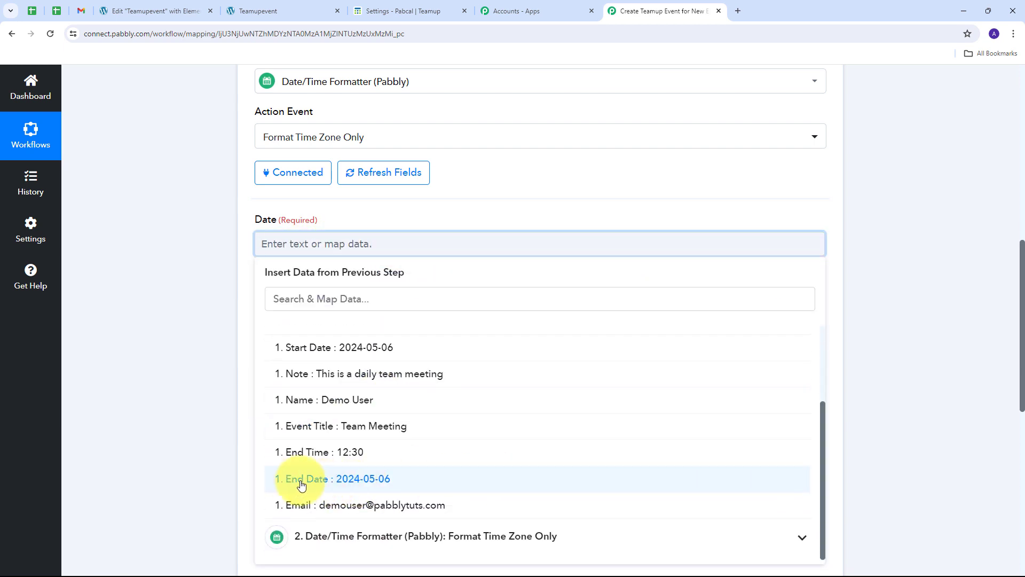
click(353, 479)
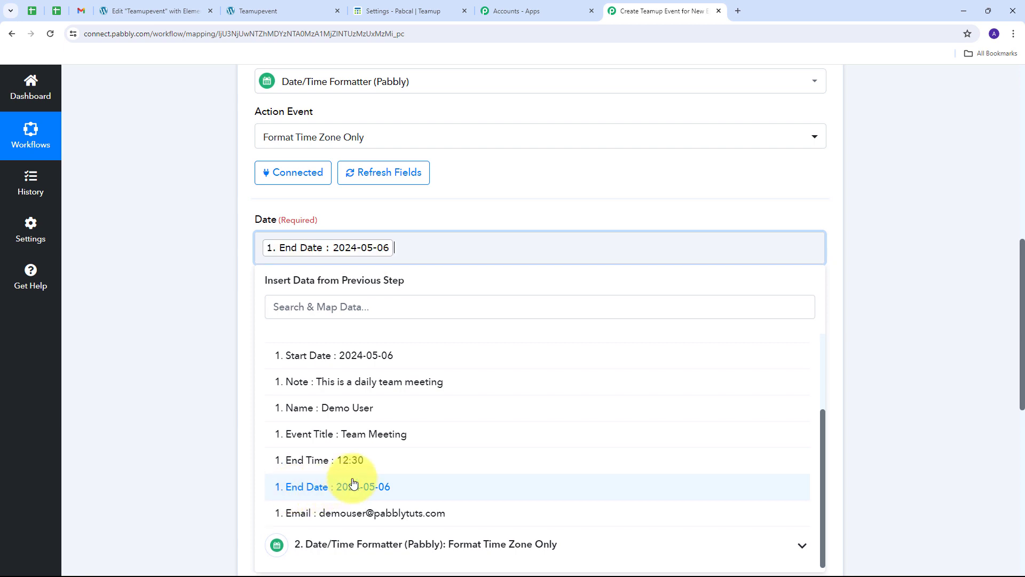
click(320, 461)
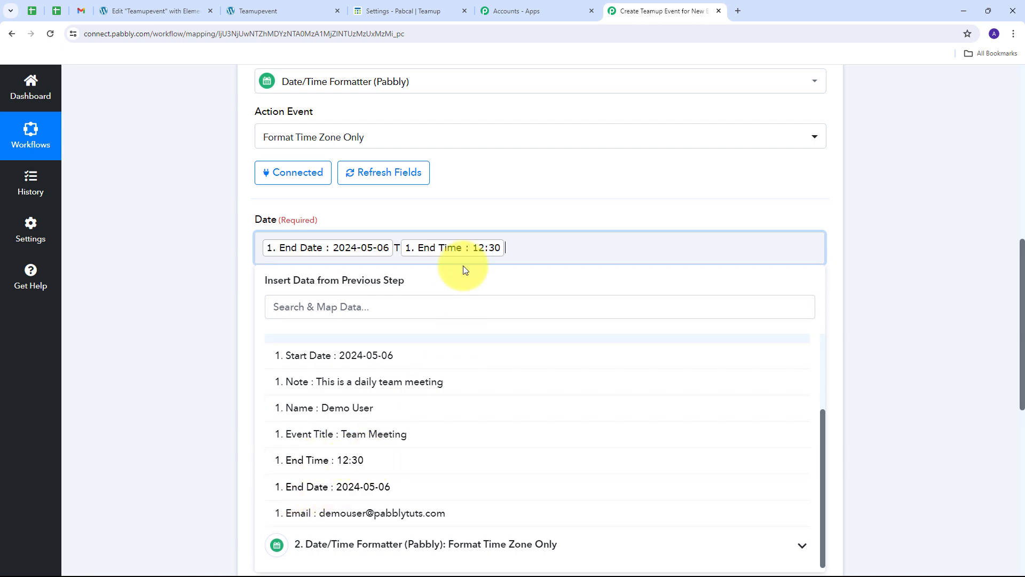
click(481, 206)
scroll(360, 280, down, 2)
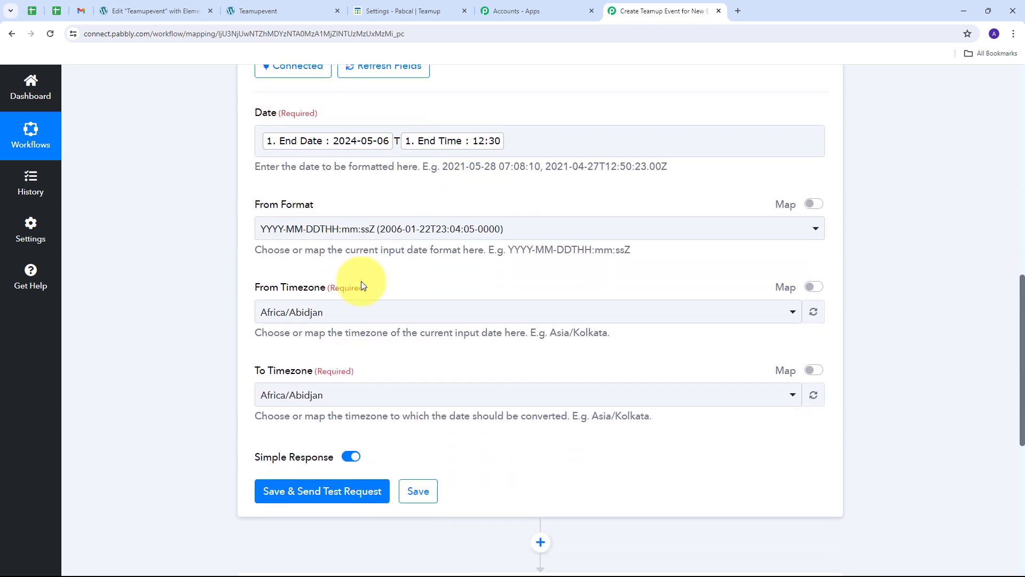
Step: Set From Timezone to Asia/Kolkata and To Timezone to Etc/UTC
click(389, 316)
text(Kol)
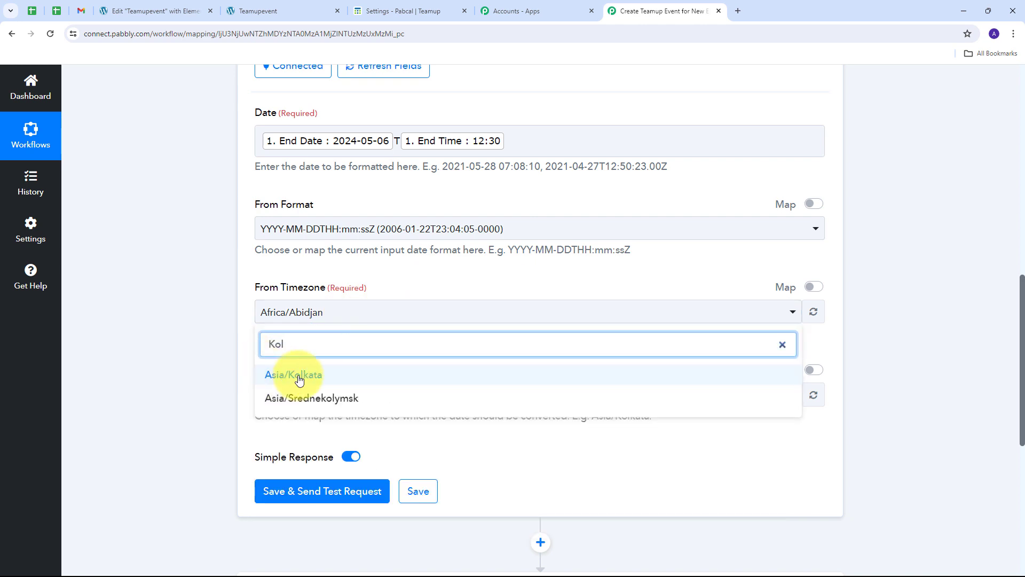
click(265, 375)
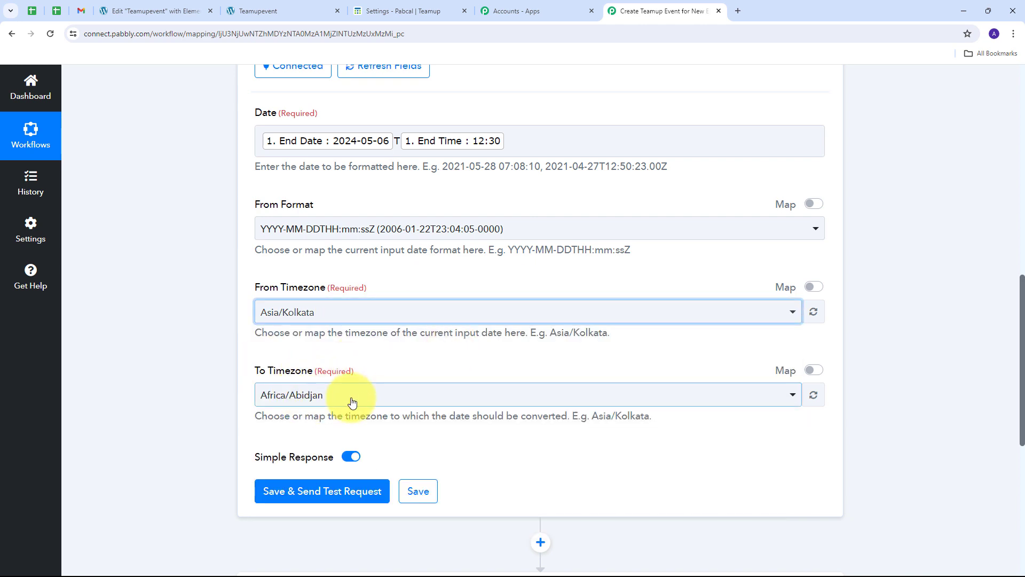
click(358, 400)
text(UTC)
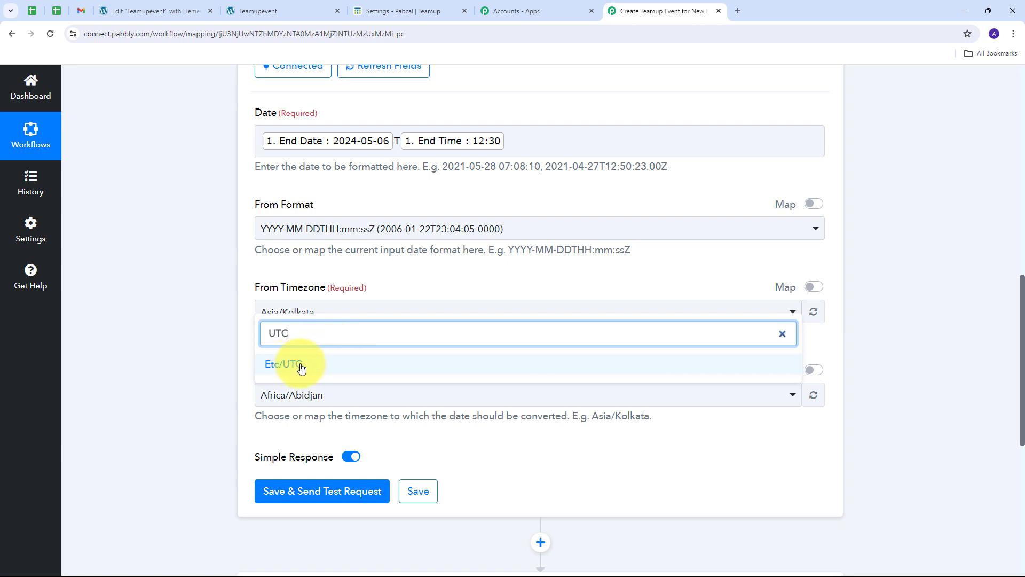
click(300, 365)
scroll(332, 343, down, 1)
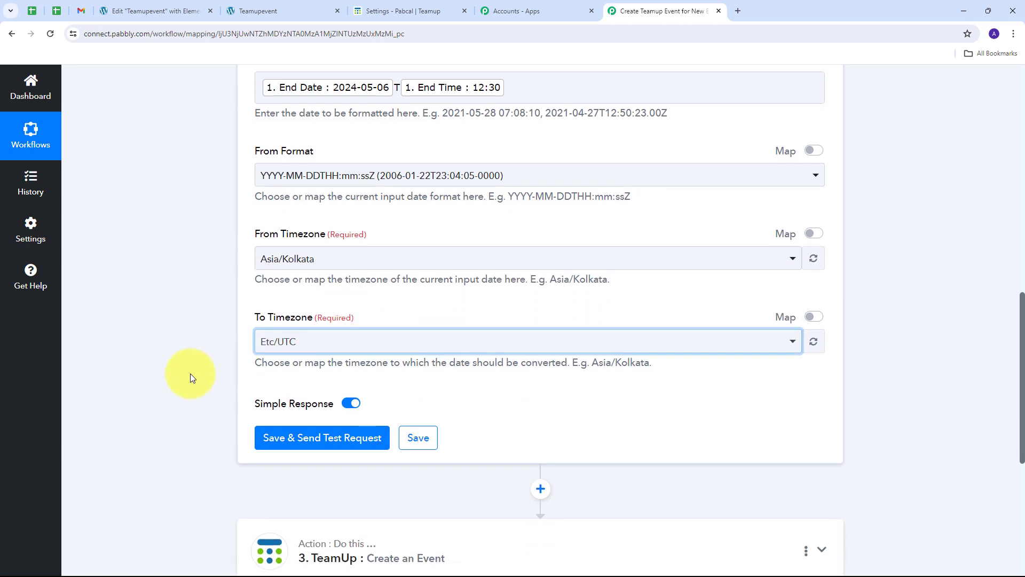
Step: Test the second formatter and confirm the end time converts to 2024-05-06T07:00:00Z
click(305, 439)
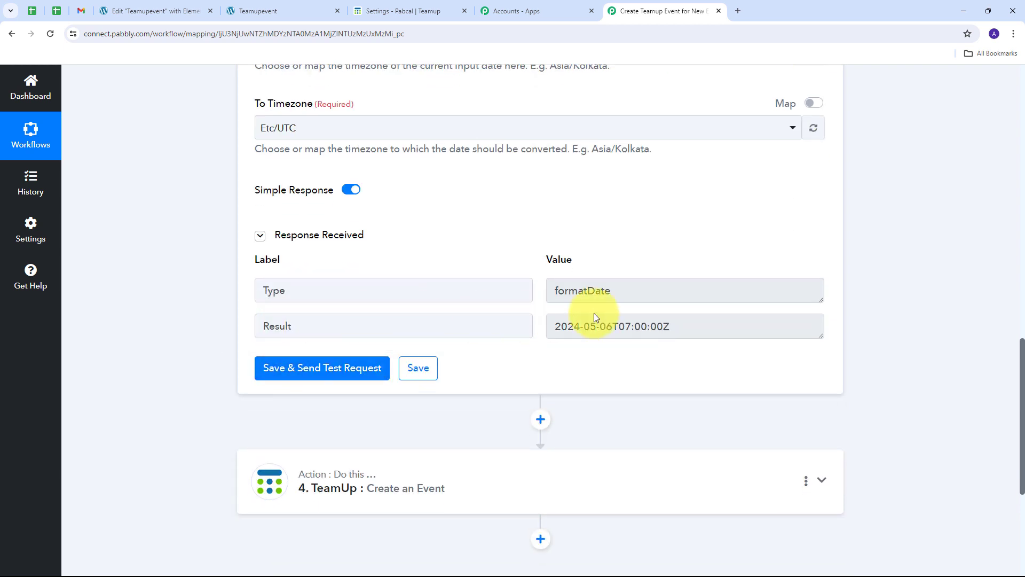
scroll(441, 366, up, 1)
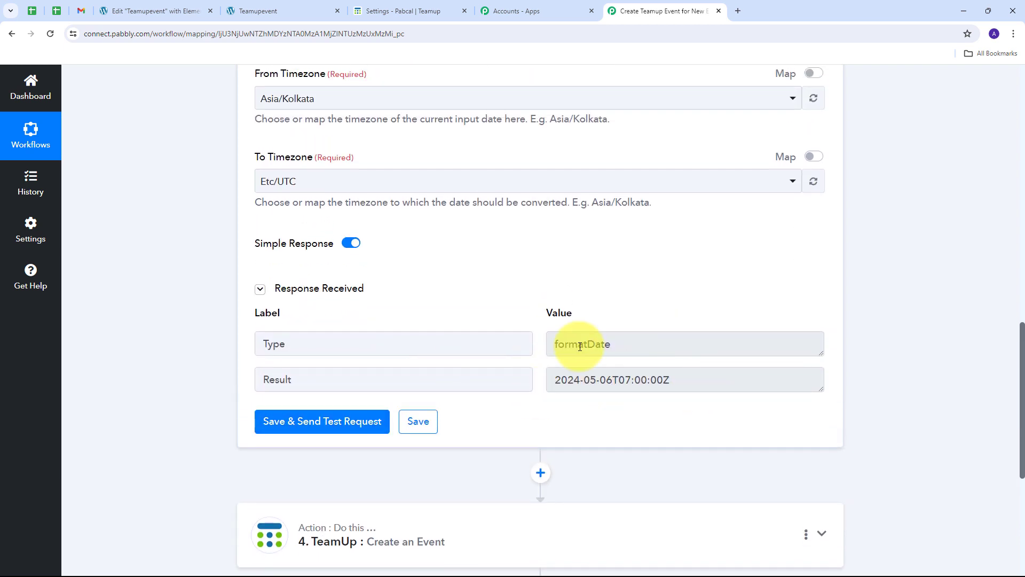
scroll(561, 345, up, 2)
scroll(552, 357, down, 2)
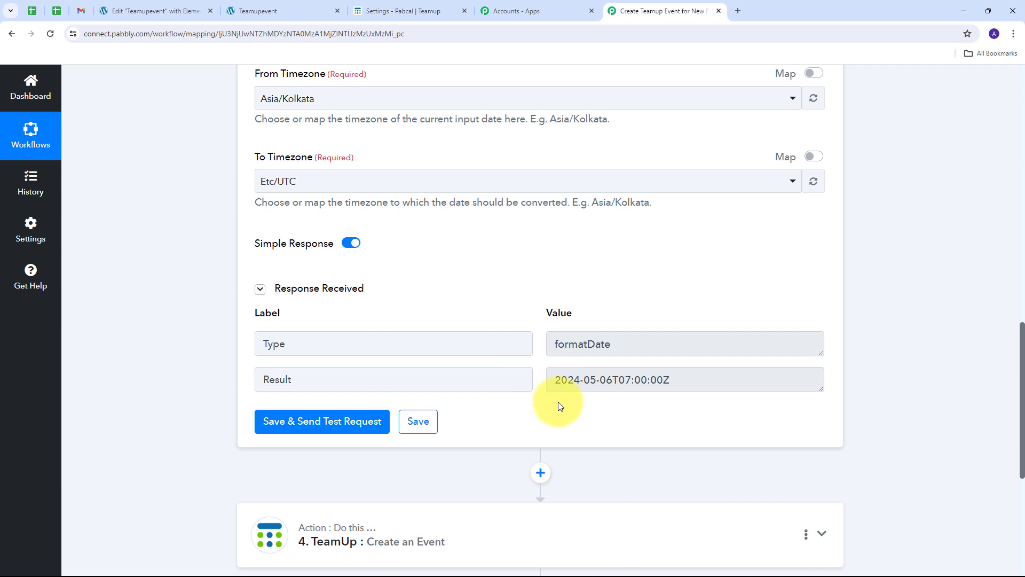
scroll(545, 405, down, 2)
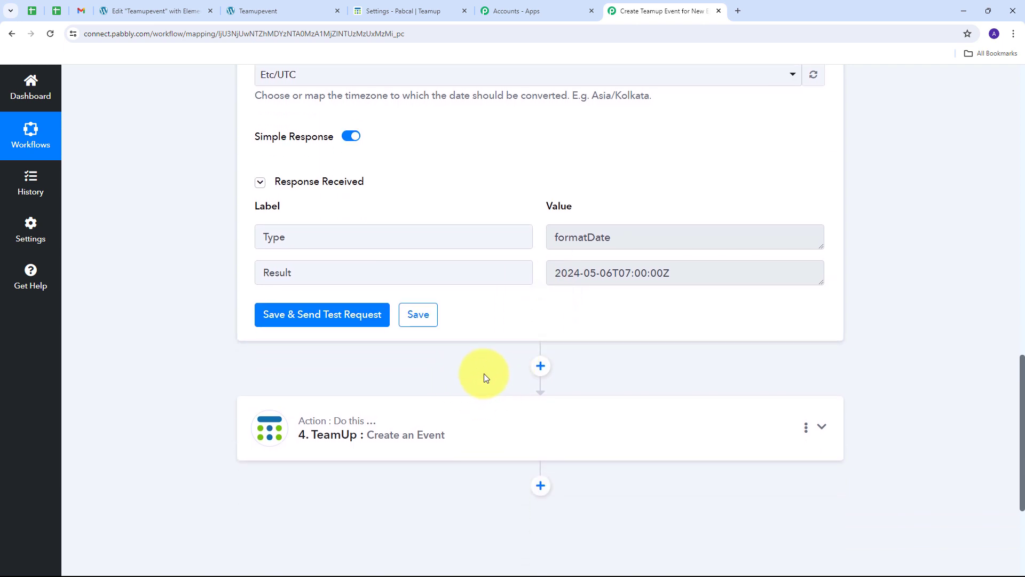
click(822, 427)
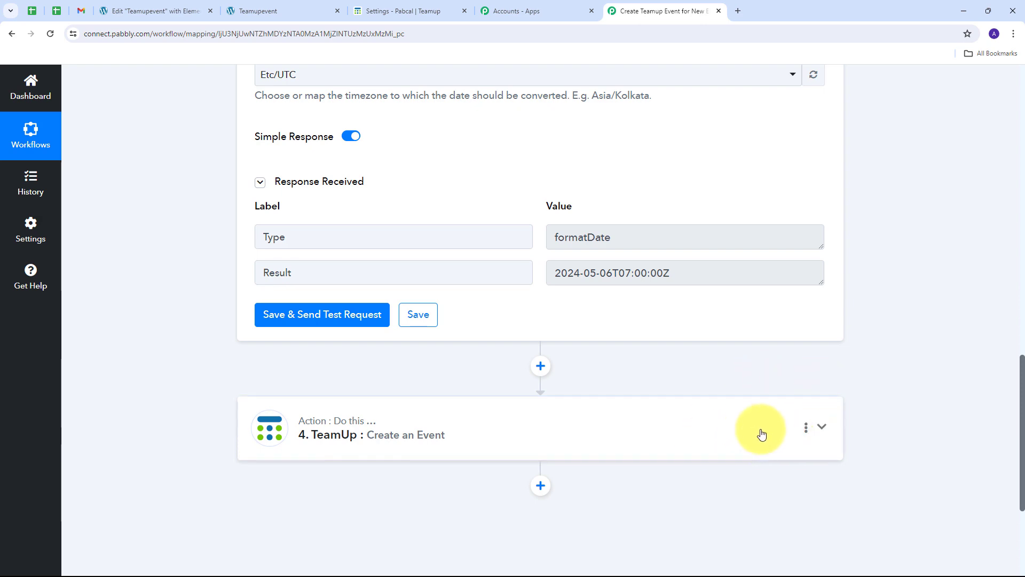
Step: Map the first formatter's result (2024-05-06T06:30:00Z) into the TeamUp Start Date
scroll(422, 328, down, 5)
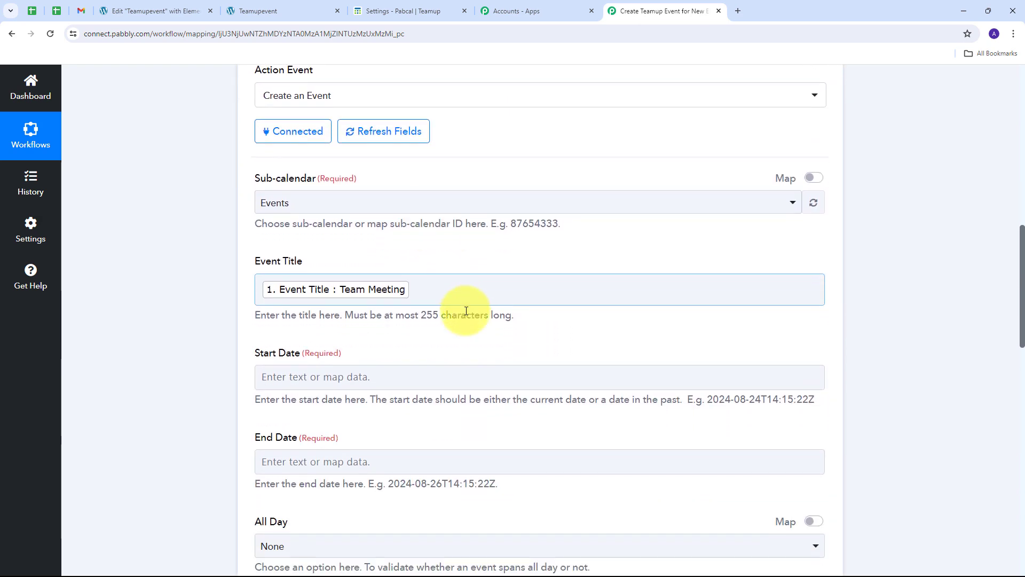
click(299, 281)
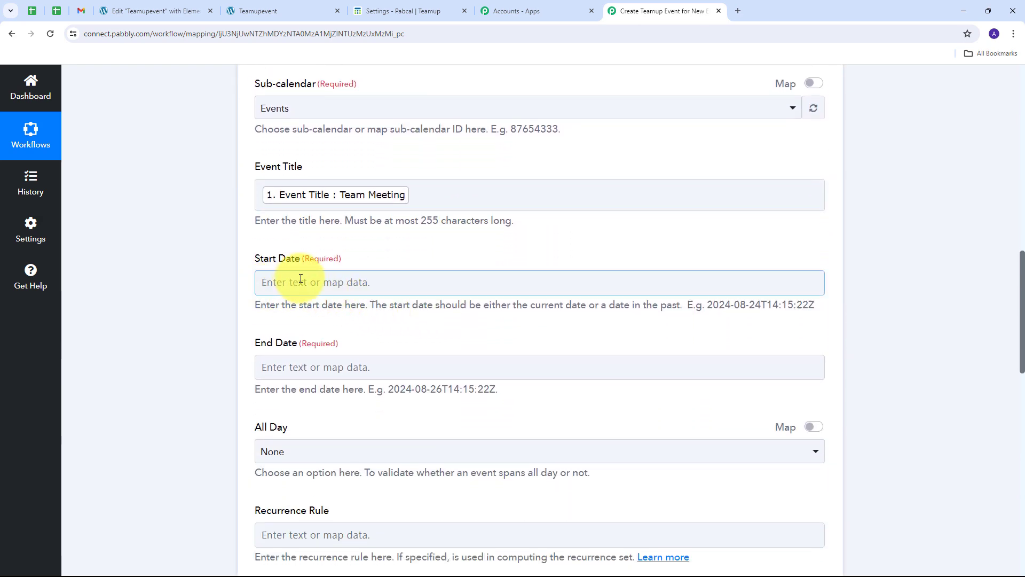
click(301, 280)
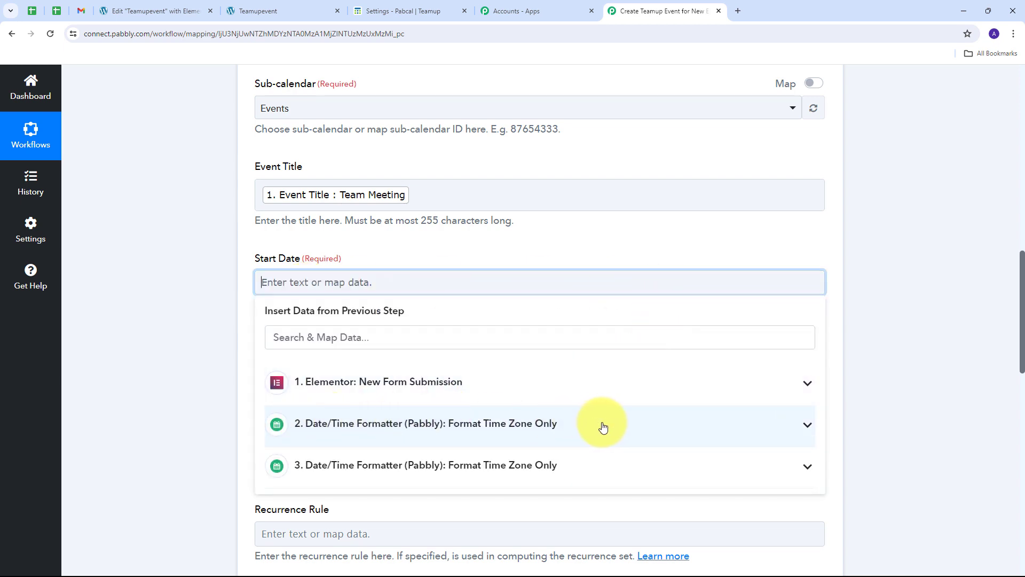
click(618, 419)
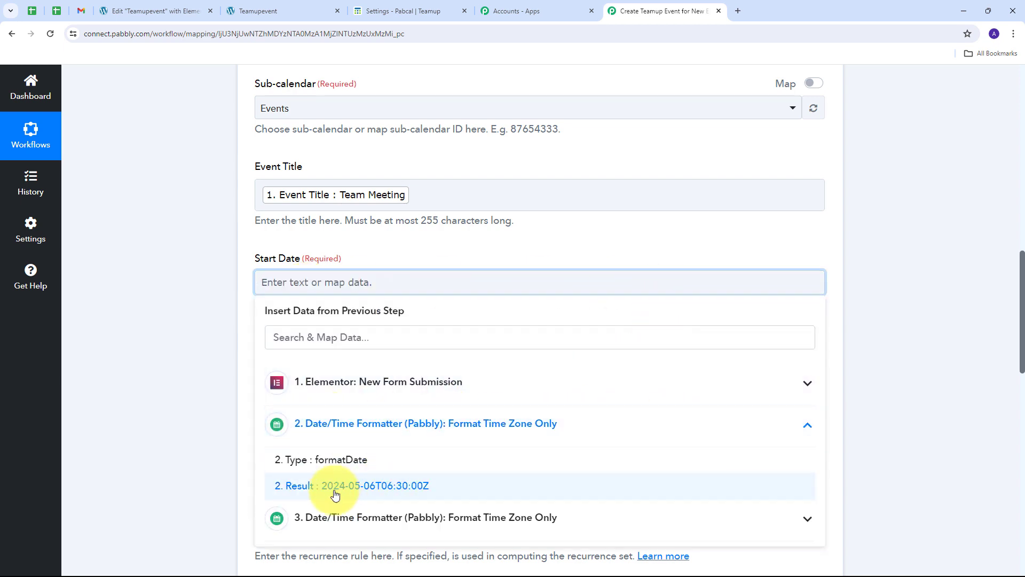
click(372, 487)
click(124, 236)
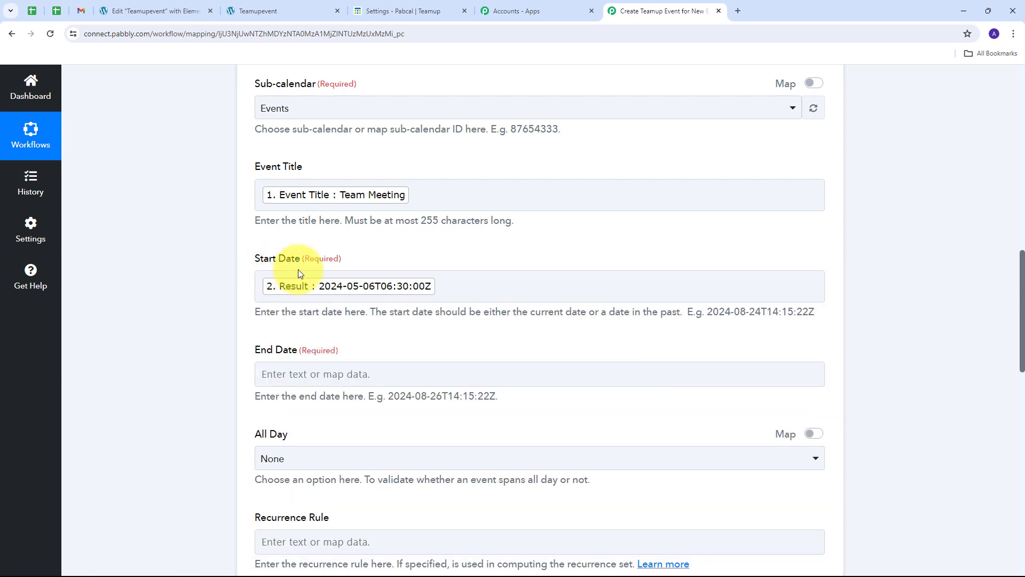
Step: Map the second formatter's result (2024-05-06T07:00:00Z) into End Date
scroll(280, 297, down, 2)
click(299, 267)
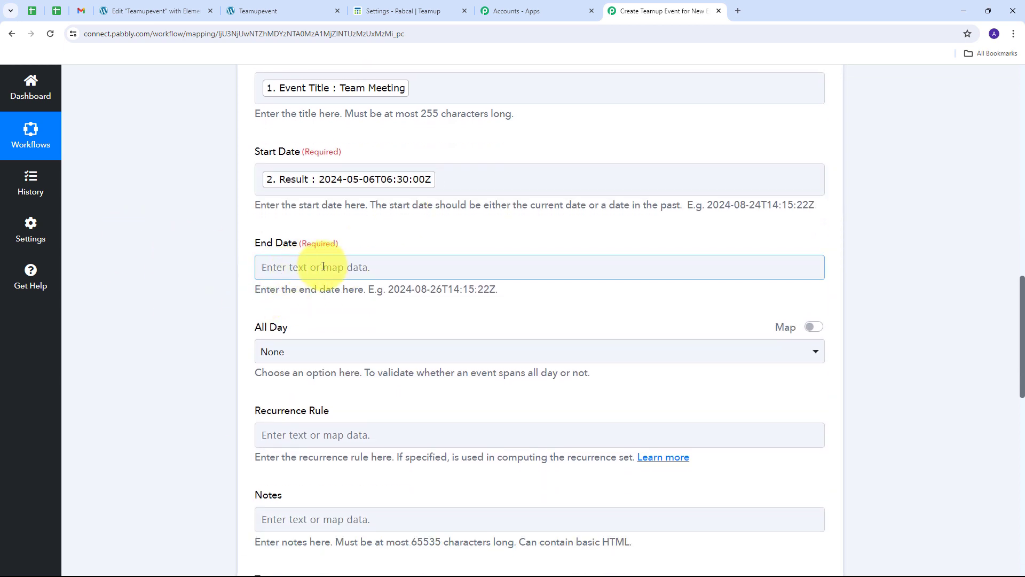
click(323, 266)
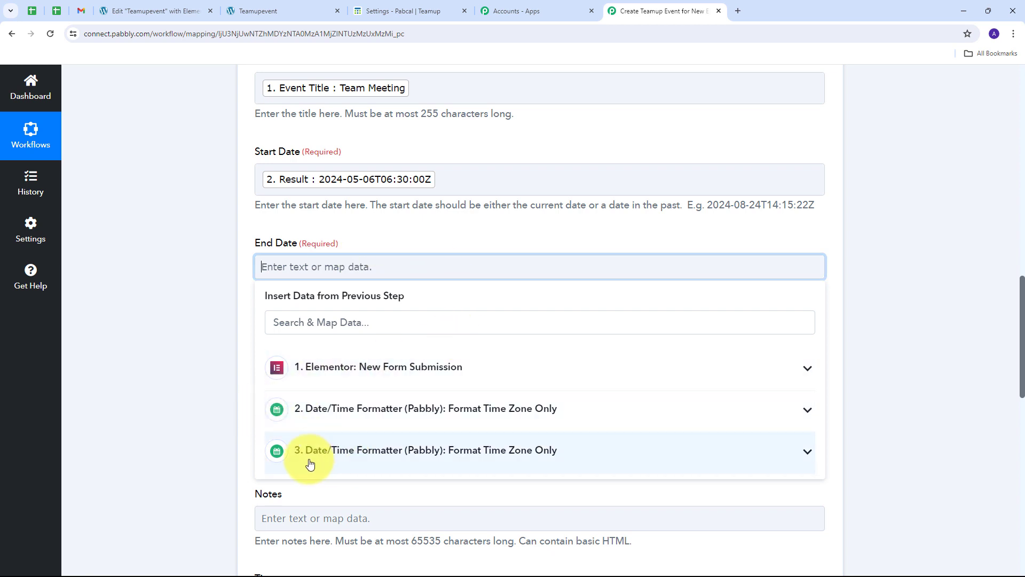
click(561, 453)
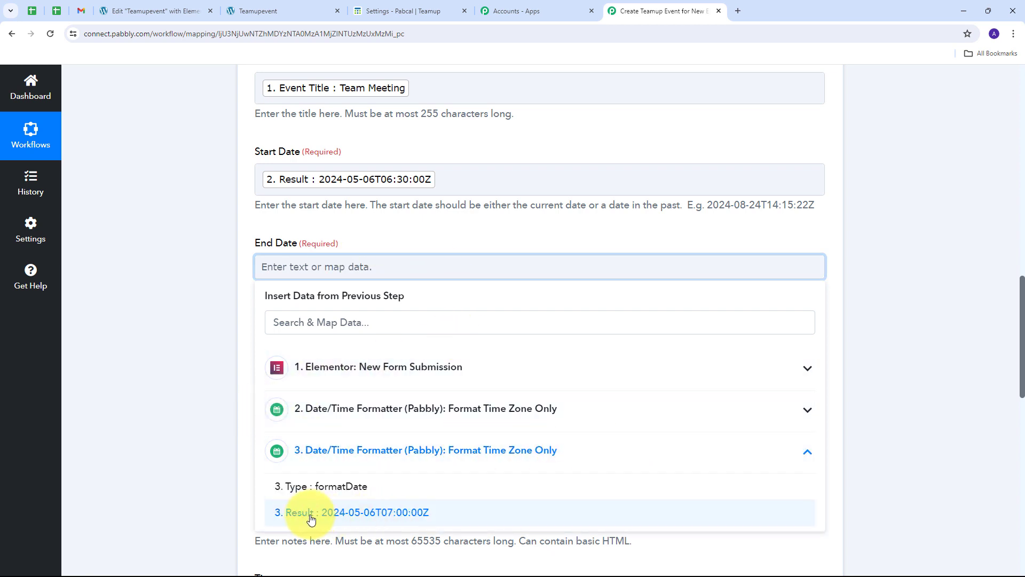
click(397, 514)
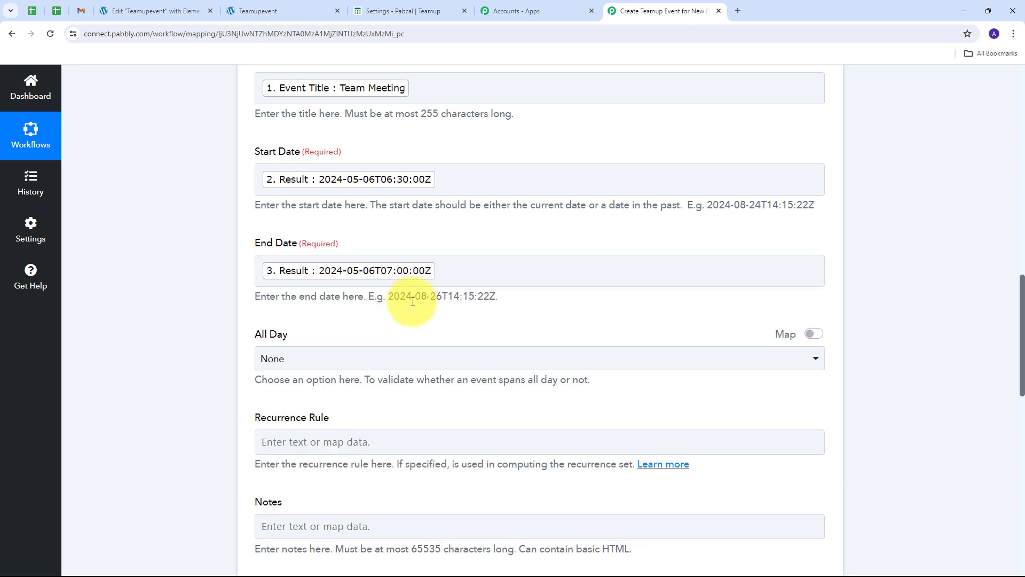
Step: Map the Elementor form's Note into Notes and send a test request
scroll(412, 301, down, 3)
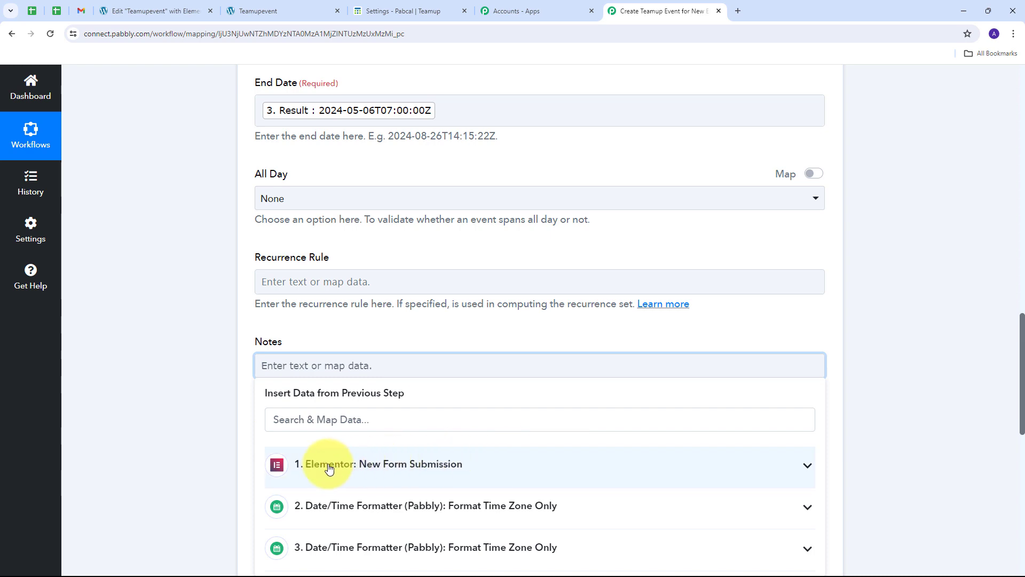
click(472, 468)
scroll(491, 367, down, 4)
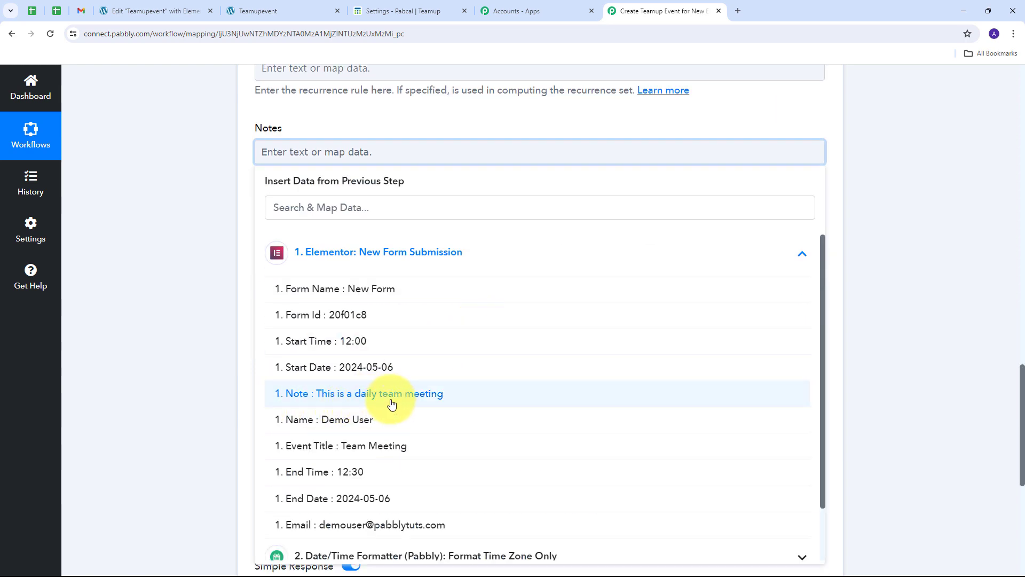
click(383, 395)
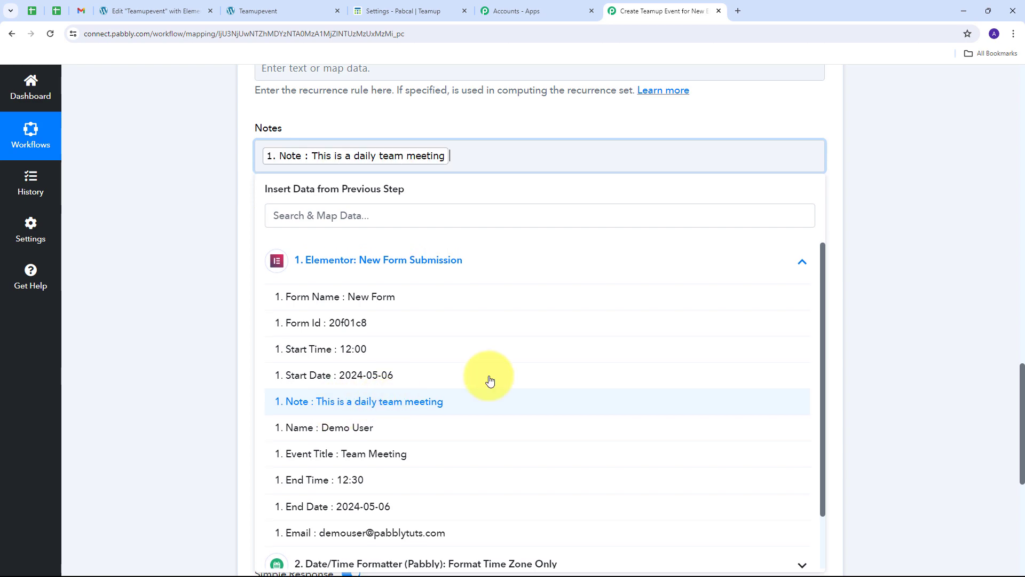
click(182, 230)
scroll(228, 233, up, 2)
scroll(229, 233, up, 7)
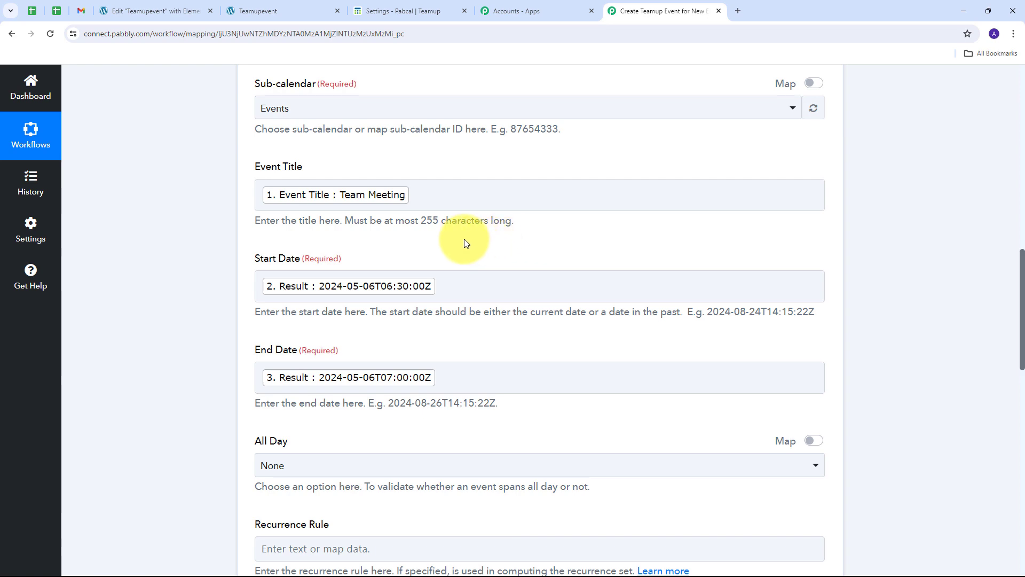
scroll(534, 223, down, 15)
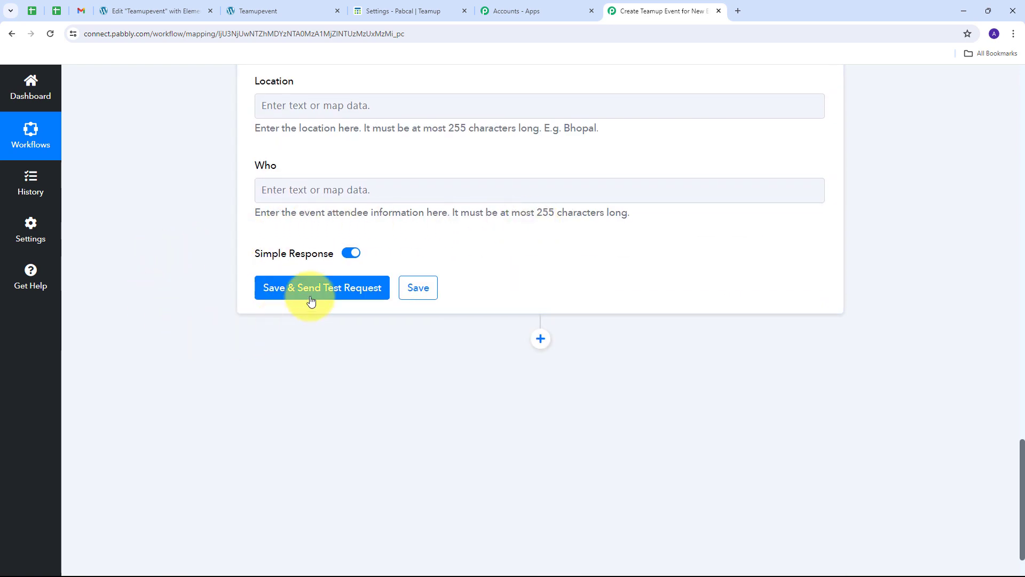
click(317, 292)
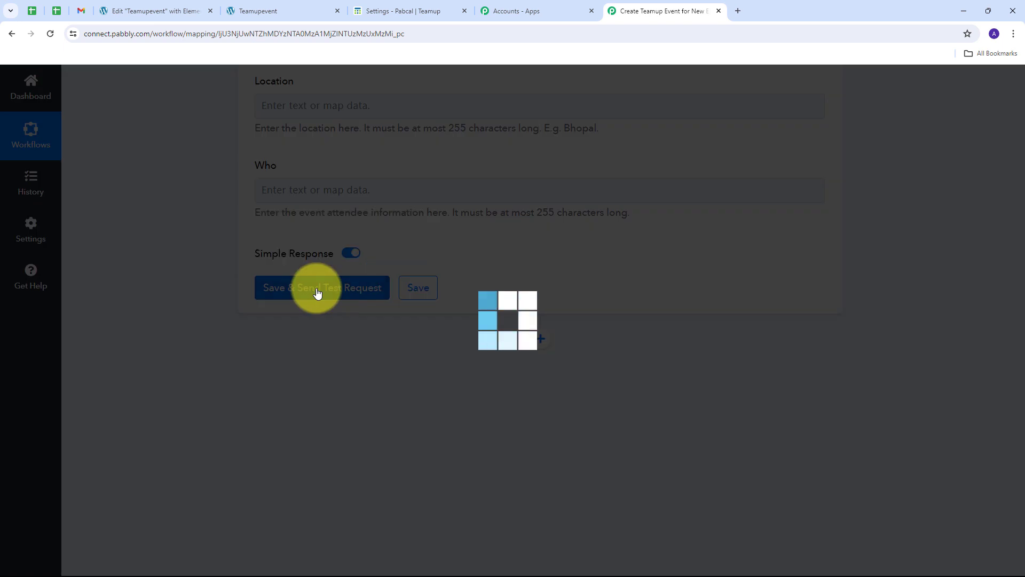
scroll(638, 233, down, 3)
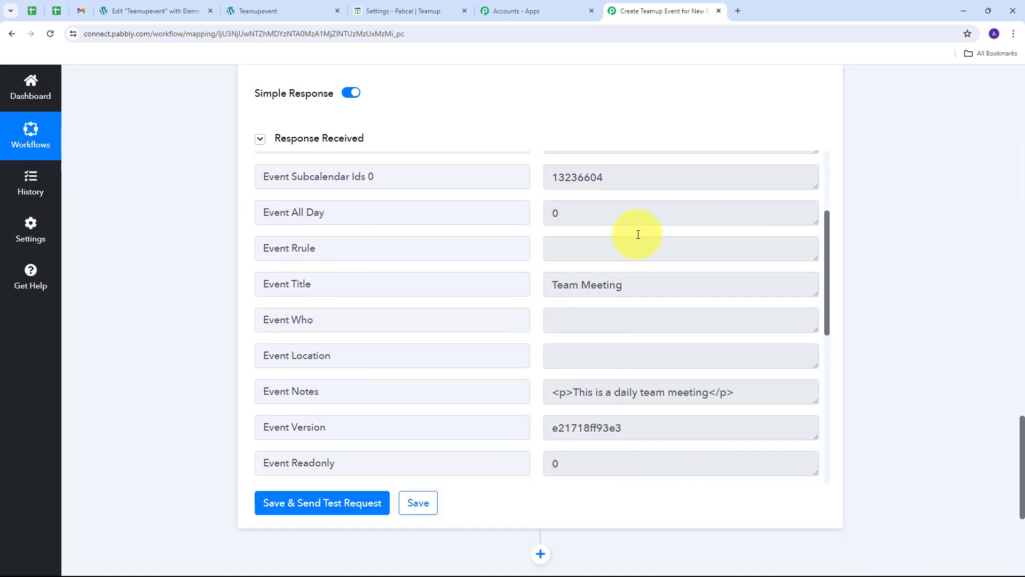
scroll(638, 235, up, 3)
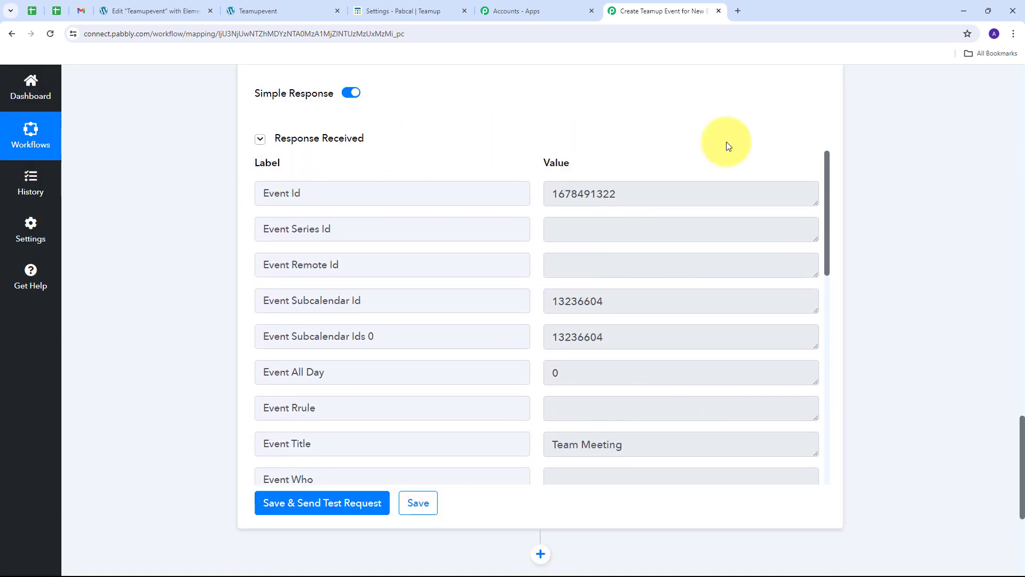
scroll(586, 250, down, 7)
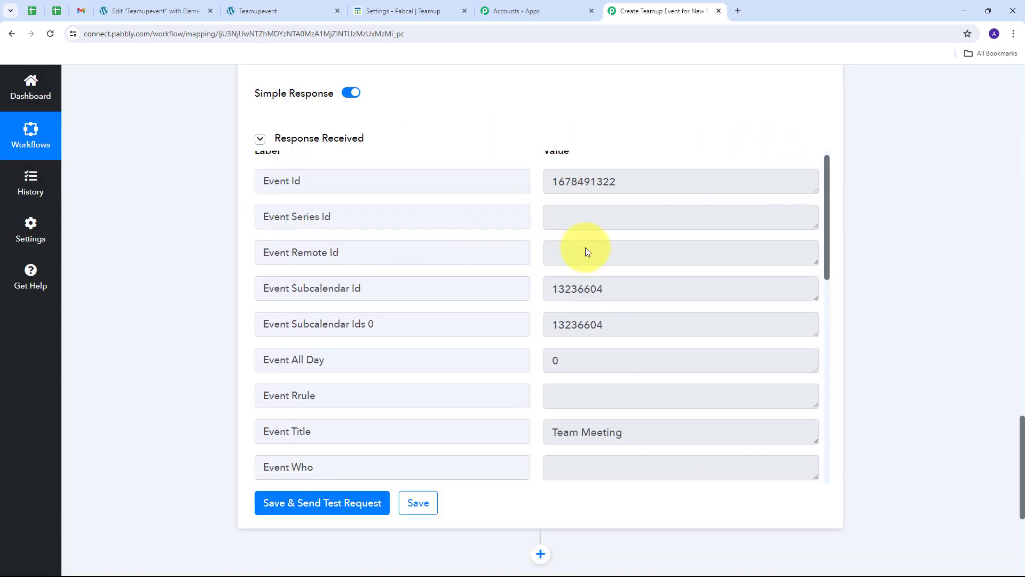
scroll(582, 250, up, 7)
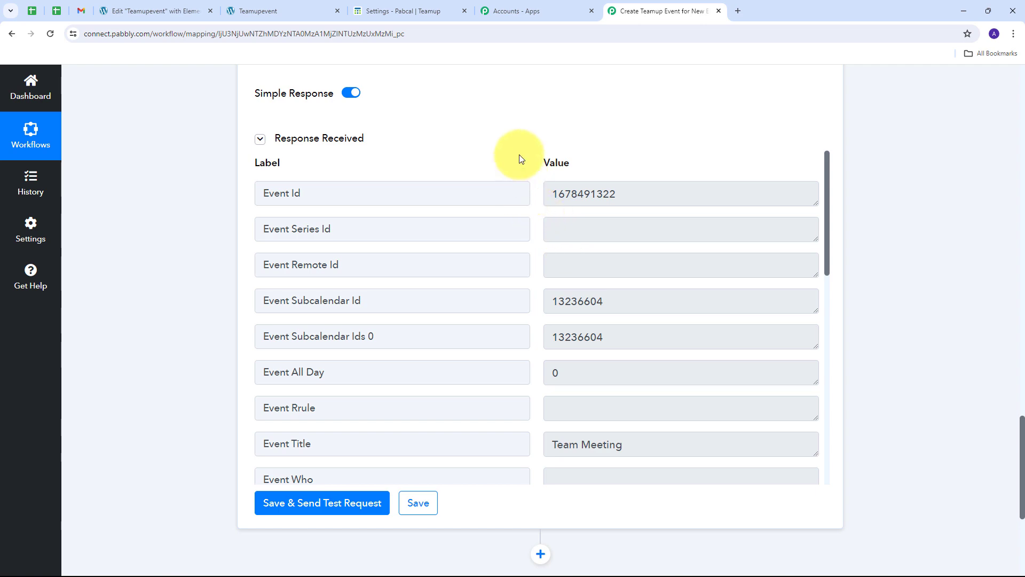
click(387, 10)
Step: Return to the calendar and open the Team Meeting event, checking its 05/06/2024 12:00–12:30 PM times
click(16, 84)
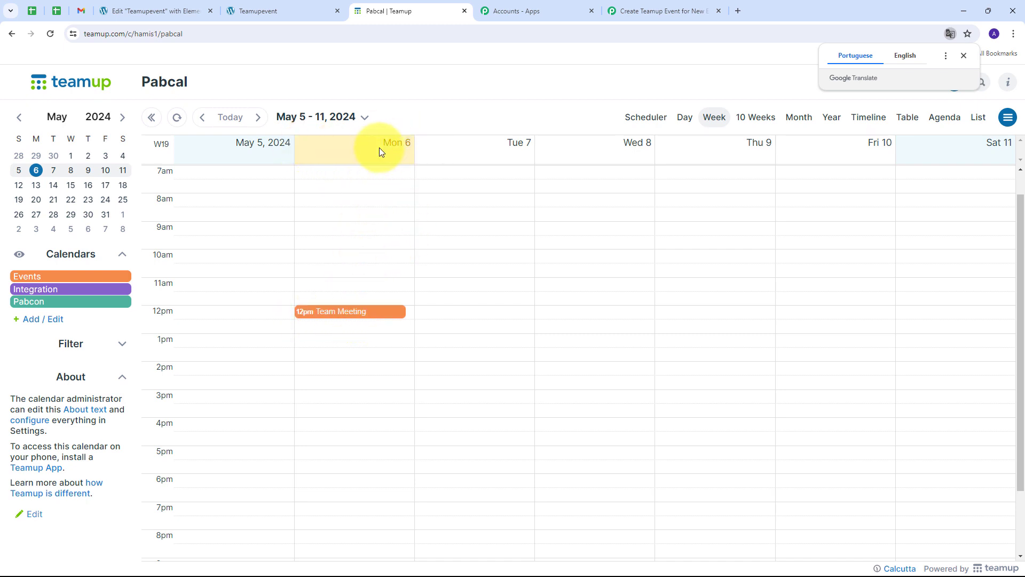
click(337, 315)
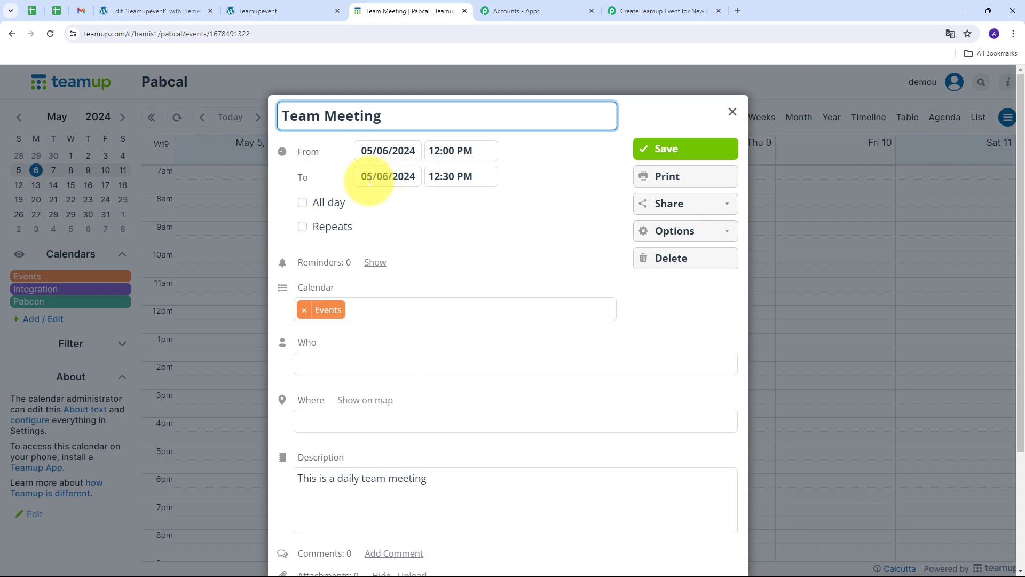
scroll(366, 262, down, 2)
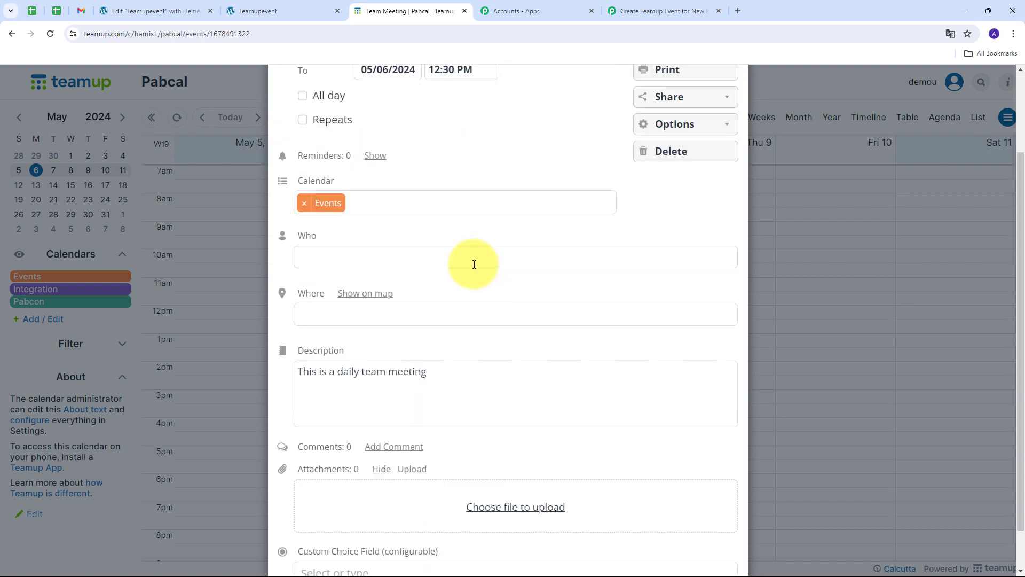
scroll(427, 341, up, 2)
scroll(434, 338, down, 3)
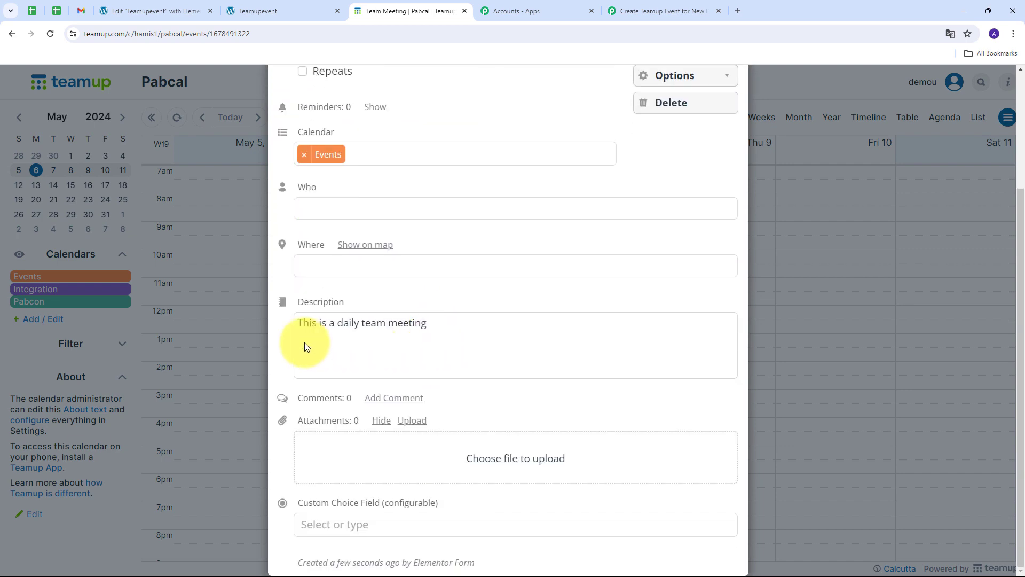
Step: Review the daily-meeting description without changes and close the event dialog
click(479, 336)
drag(432, 350, 339, 293)
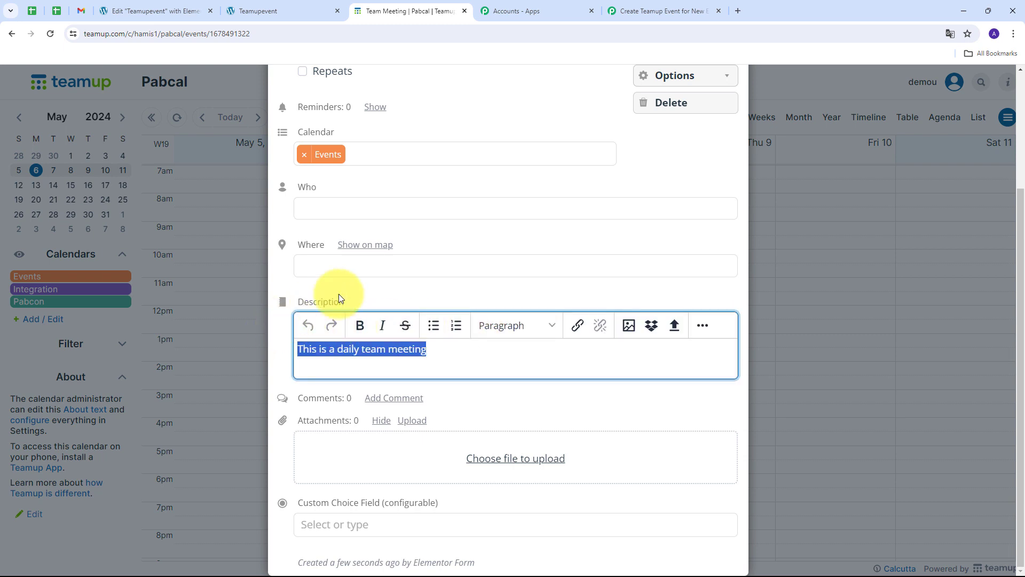
click(403, 286)
scroll(475, 289, up, 3)
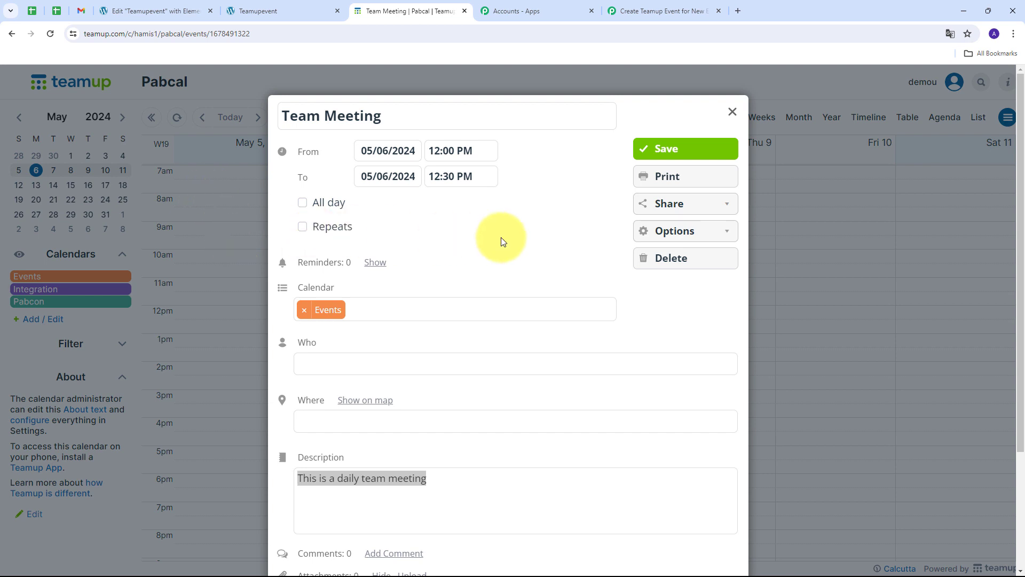
scroll(502, 241, down, 2)
scroll(533, 334, up, 2)
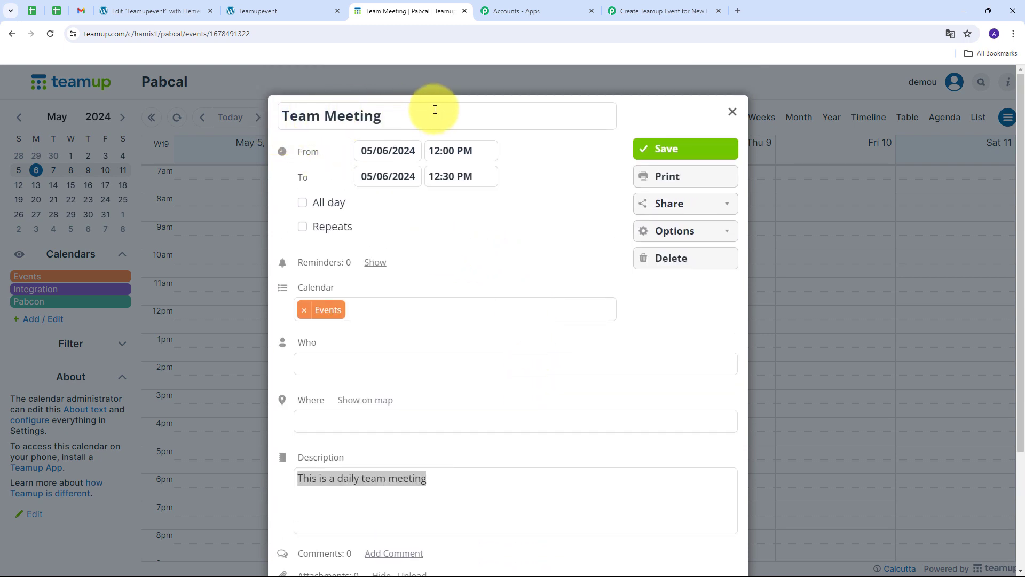
click(732, 111)
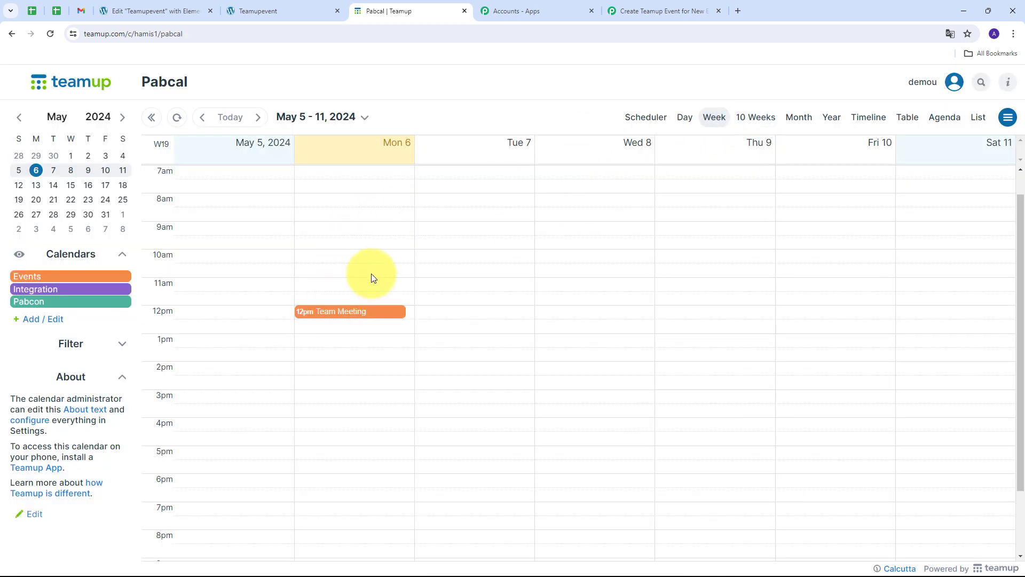
Step: Fill in the form's Name and Email fields with the test user's details
click(262, 11)
scroll(392, 150, up, 3)
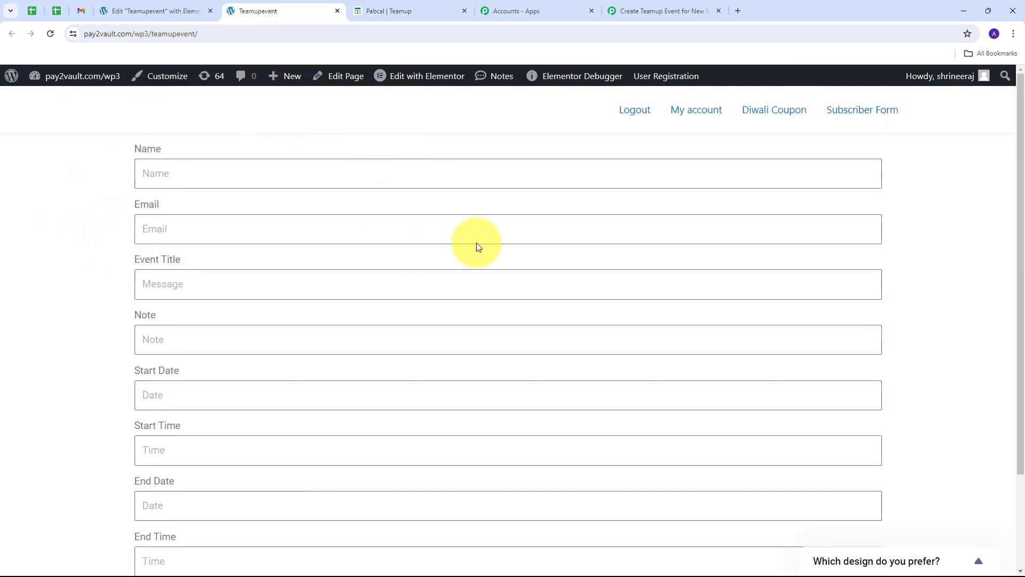
click(166, 173)
text(Test)
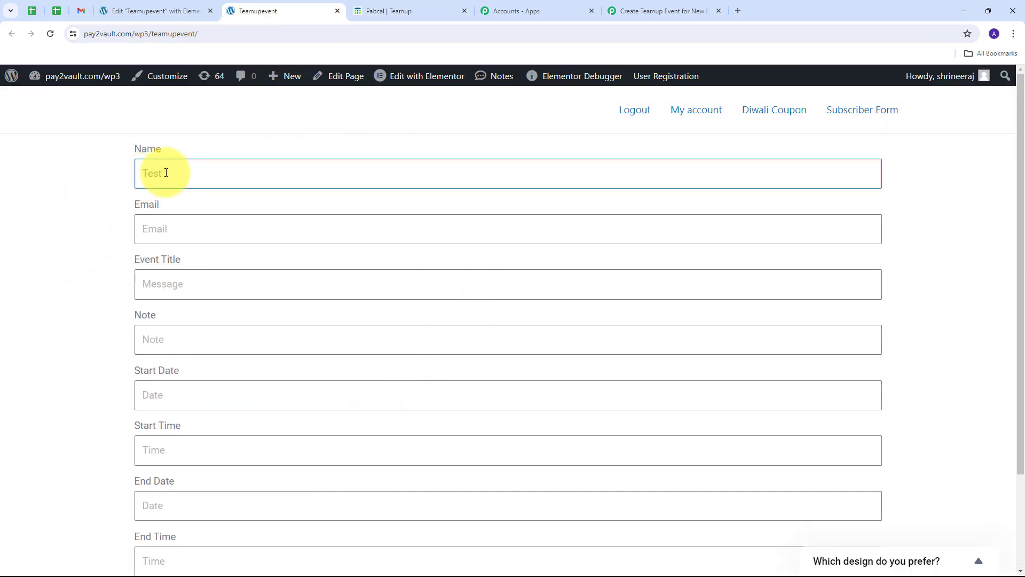
text( User)
key(Tab)
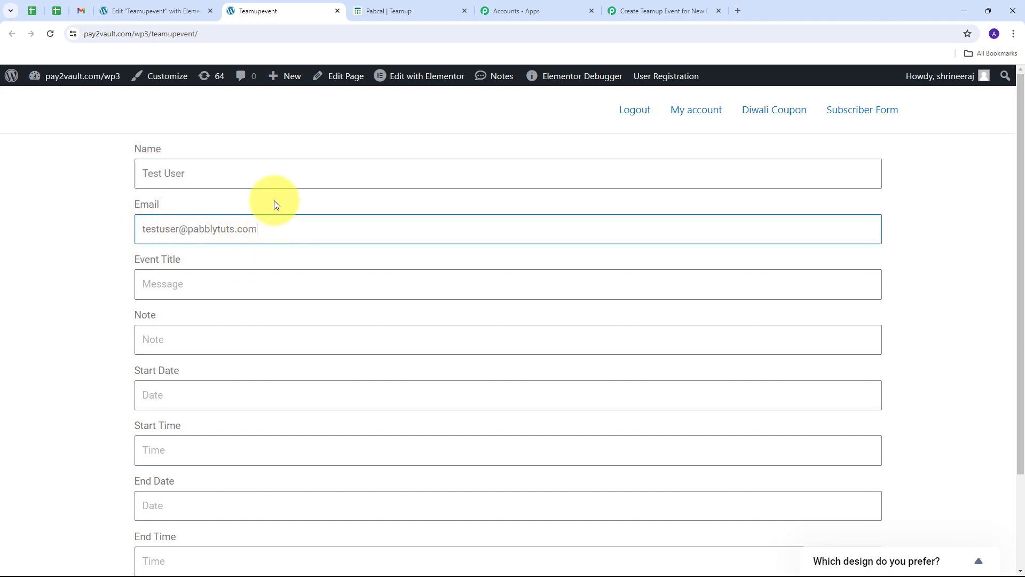
scroll(267, 205, down, 1)
Step: Enter the Event Title 'Science Webinar' and the note 'This is a webinar to understand the concepts of atom'
click(167, 231)
text(Science Webinar)
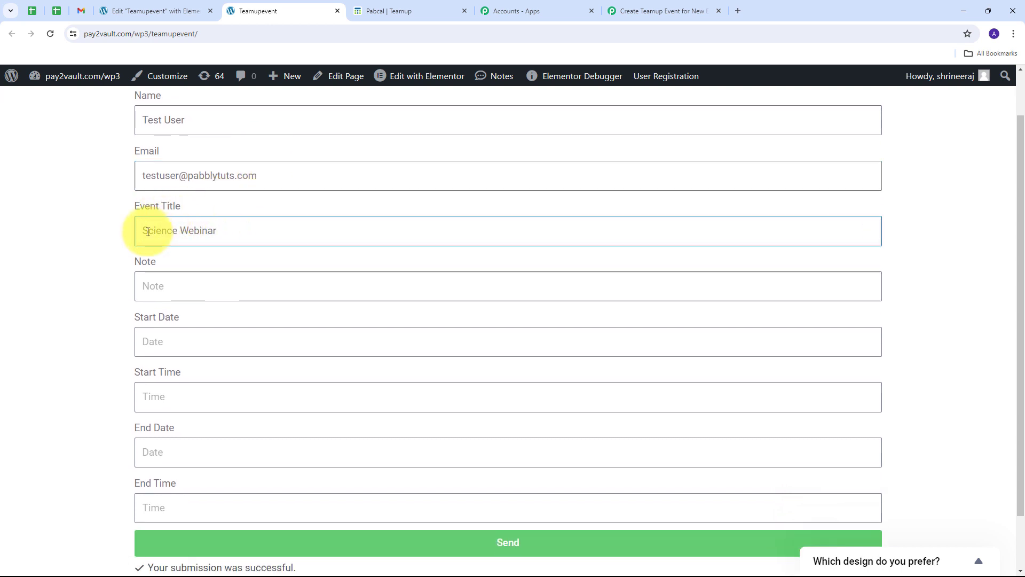
click(176, 290)
text(This is a webinar to understand the concepts of a)
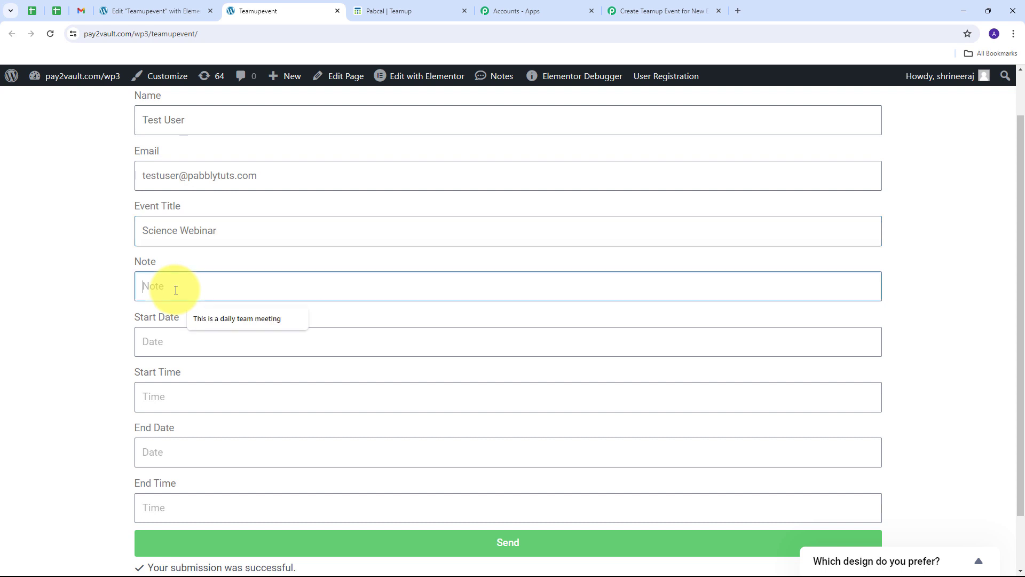
text(tom)
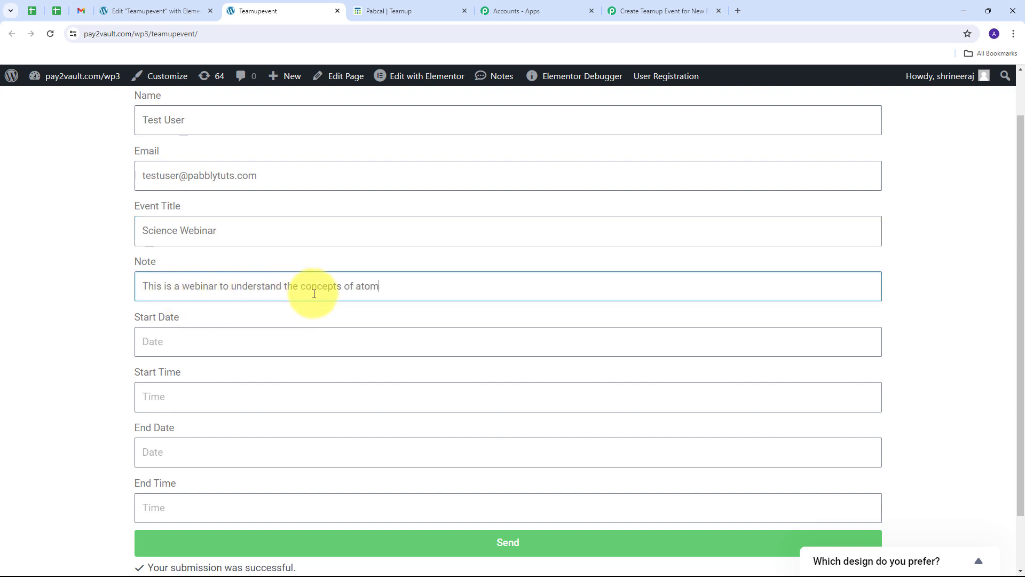
scroll(188, 319, down, 1)
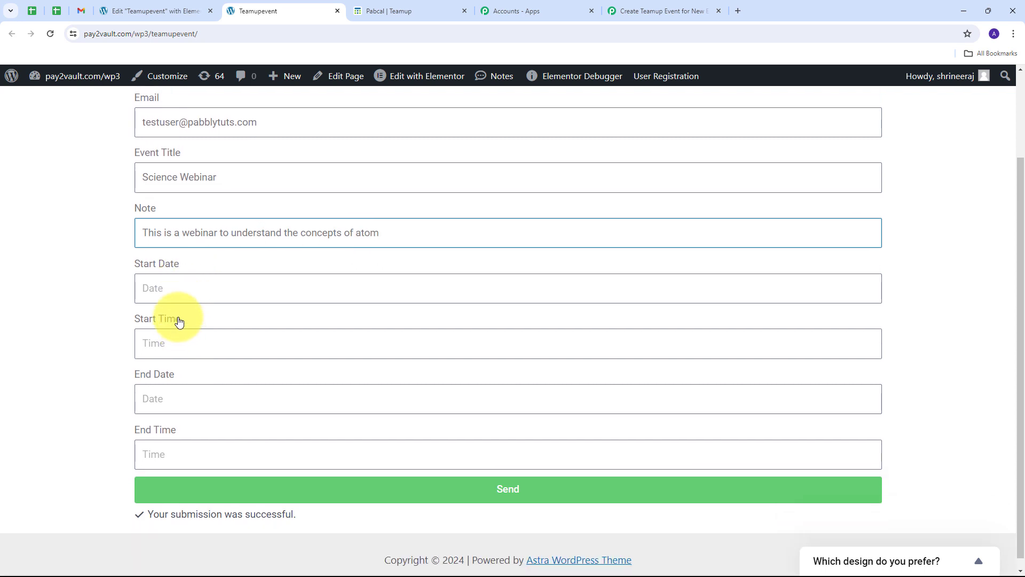
Step: Set start 2024-05-07 at 13:00 and end 2024-05-07 at 13:30
click(155, 289)
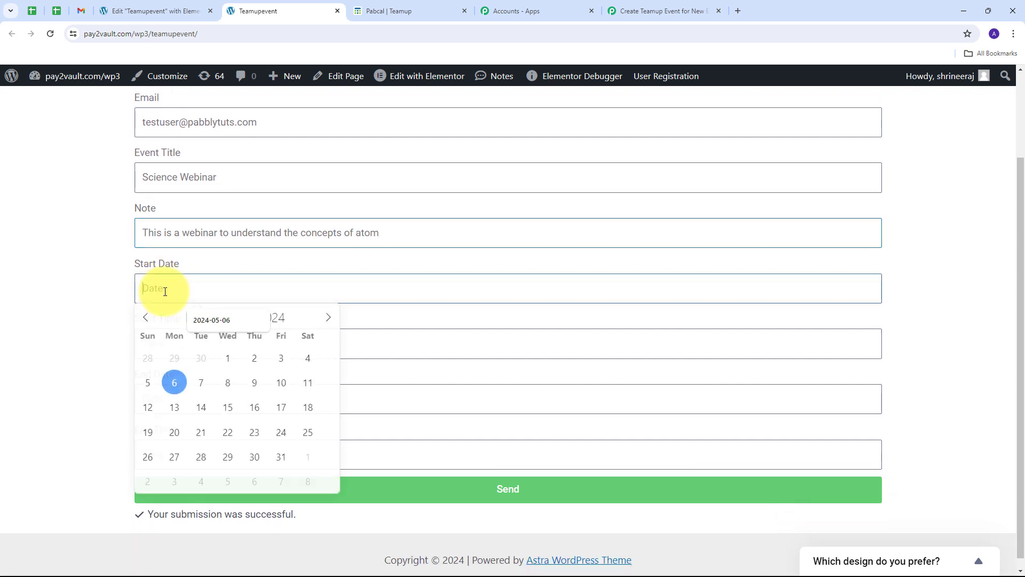
click(202, 388)
click(177, 353)
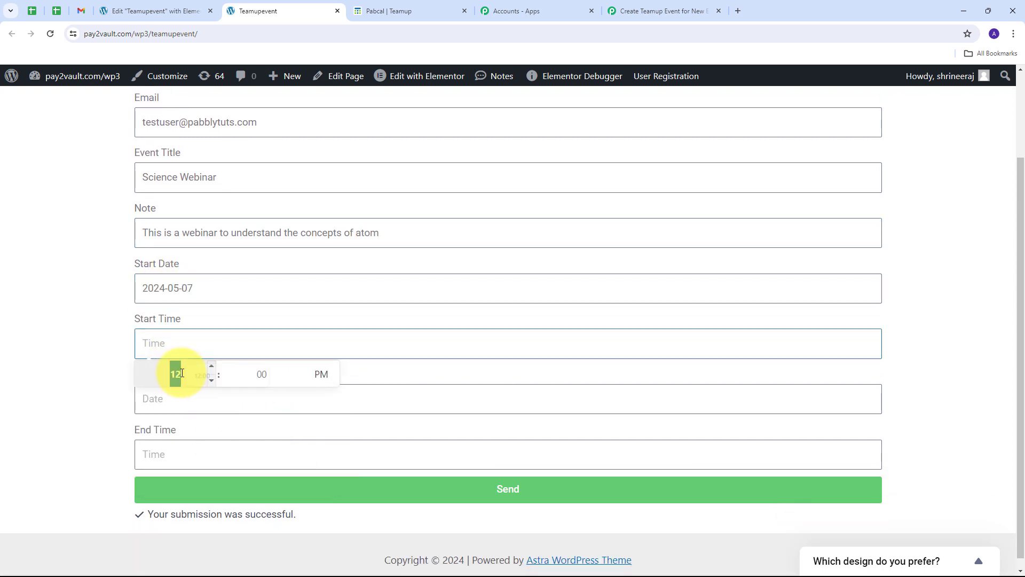
click(212, 368)
click(216, 369)
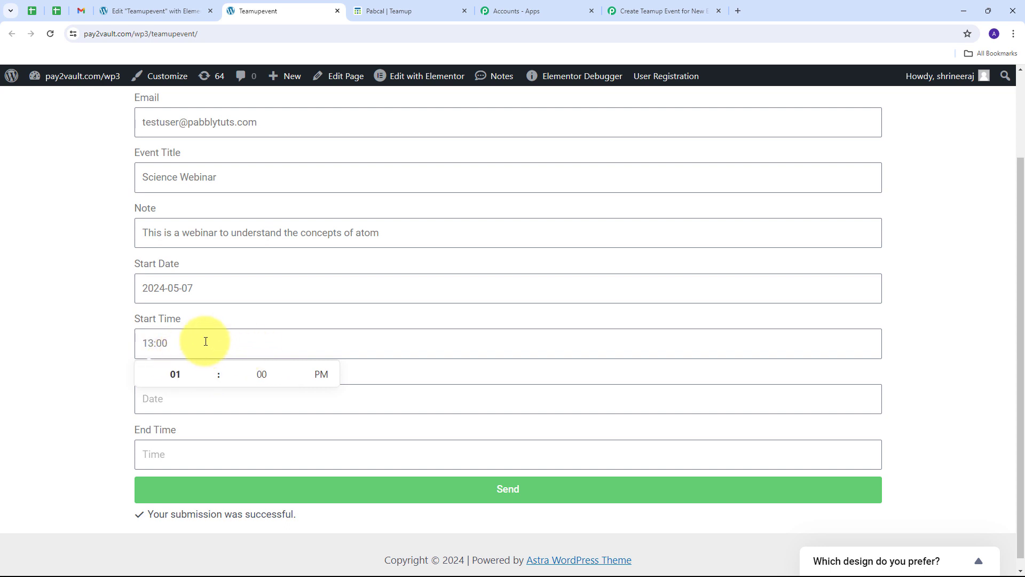
click(173, 407)
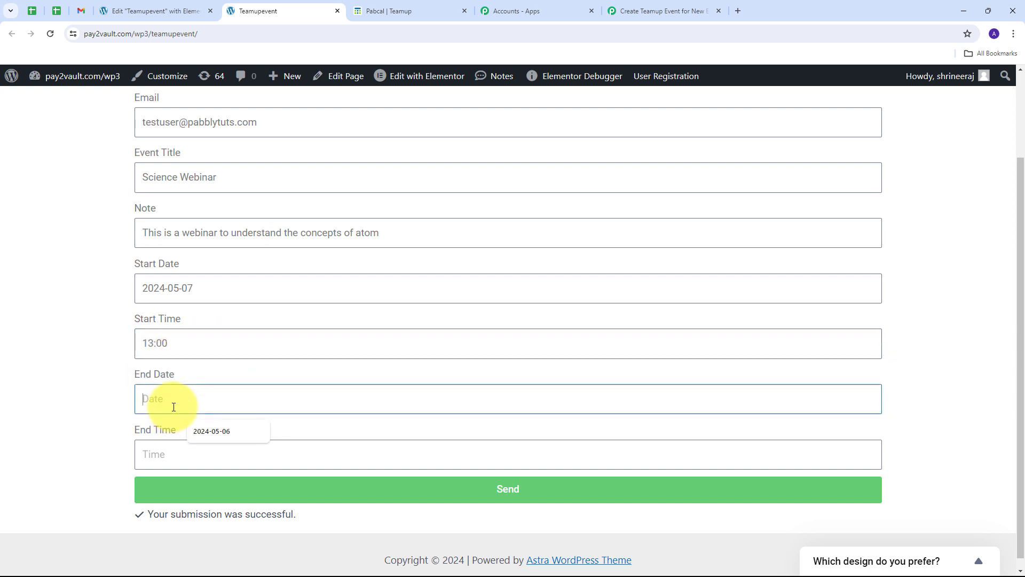
text(2024-05-07)
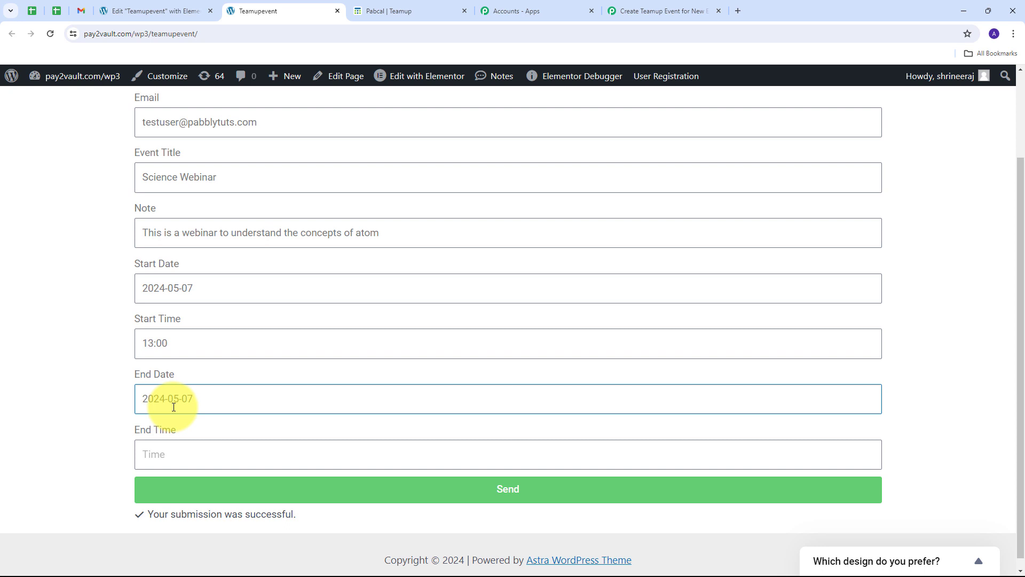
key(Tab)
text(13:30)
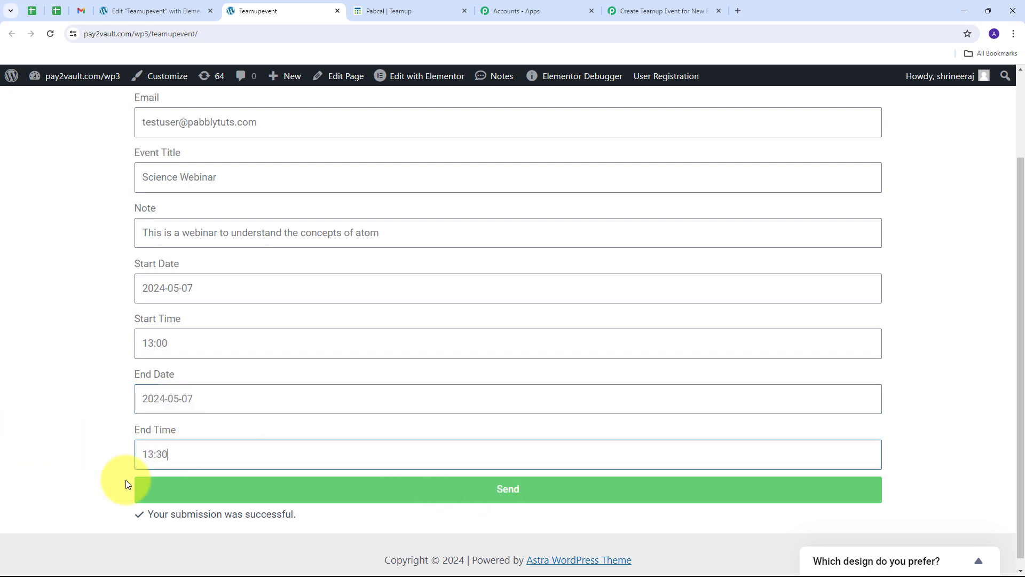
Step: Submit the form and confirm the successful-submission message
click(508, 487)
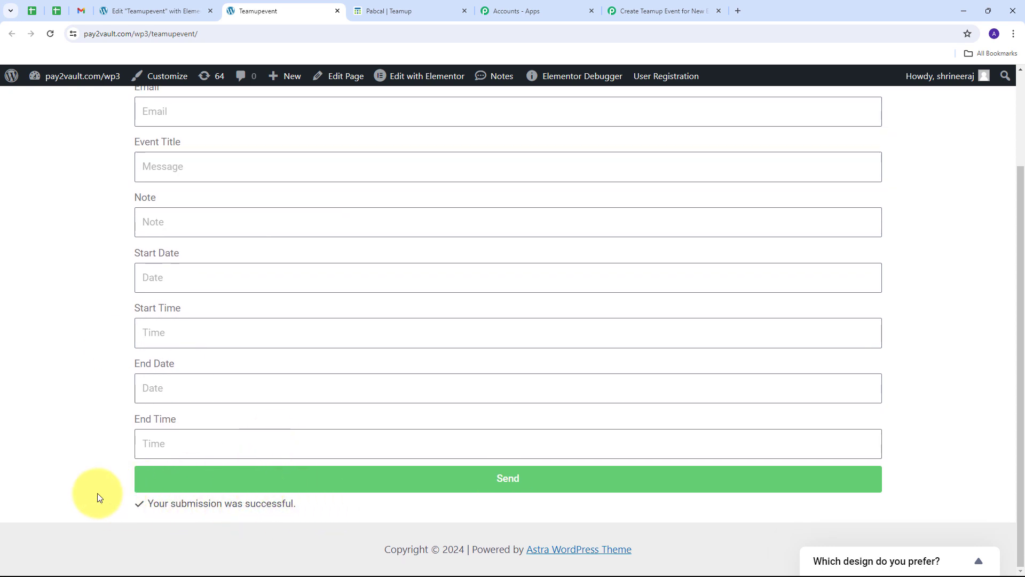
scroll(87, 329, up, 3)
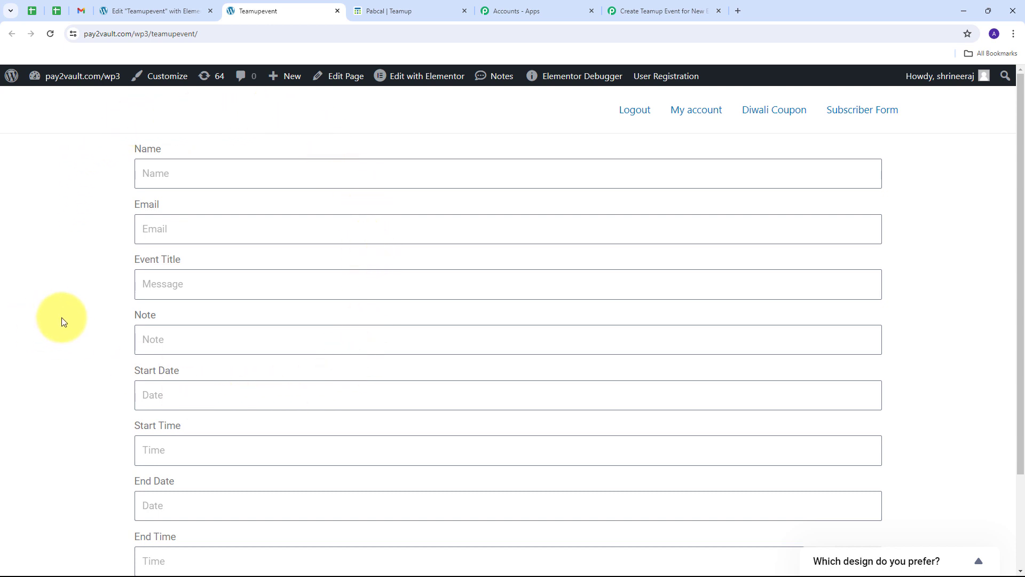
scroll(67, 320, down, 2)
scroll(74, 333, down, 1)
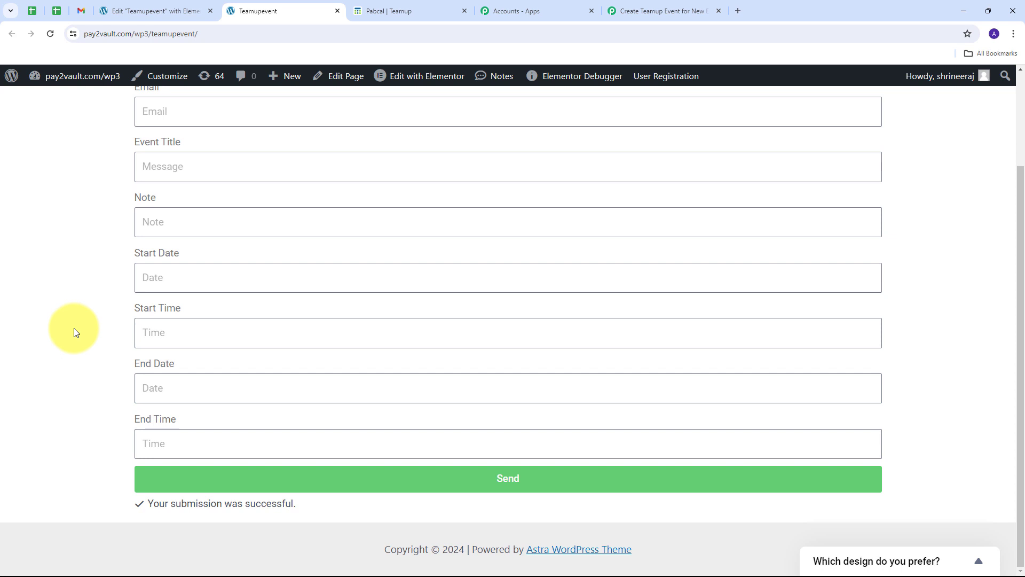
Step: Reload the TeamUp calendar and inspect the Science Webinar event's 1:00–1:30 PM time and atom-concepts description
click(384, 12)
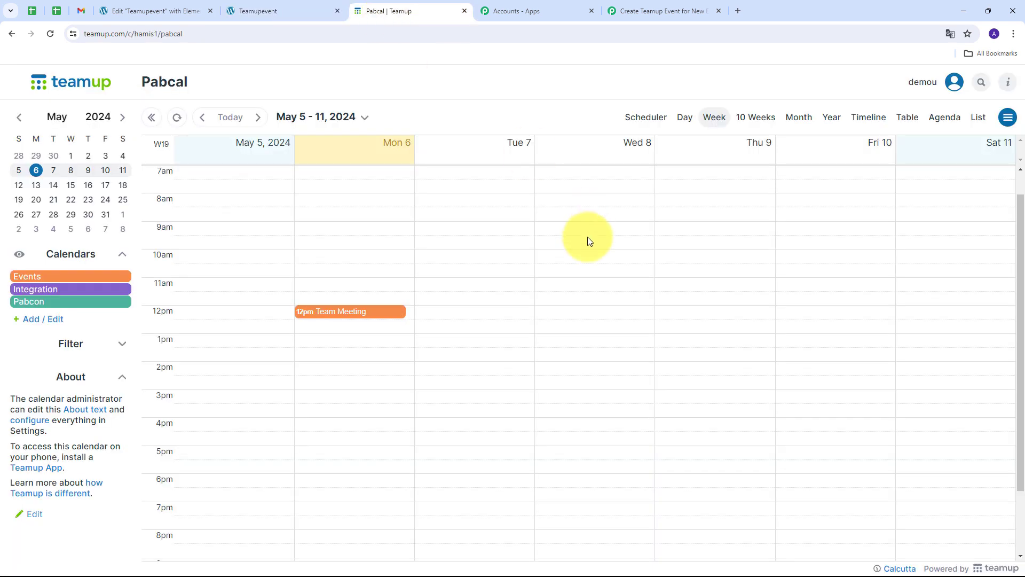
click(47, 35)
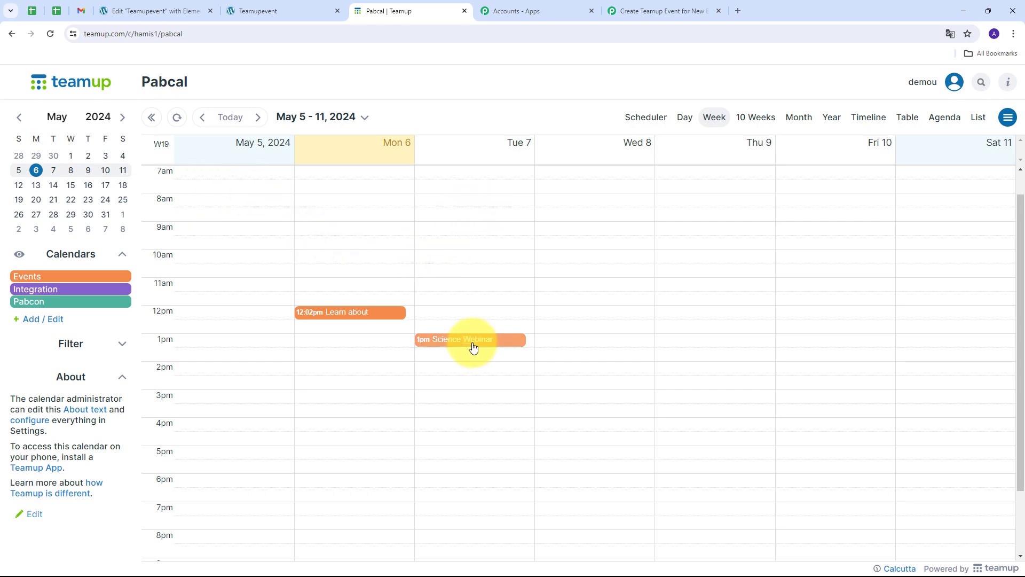
mouse_move(488, 344)
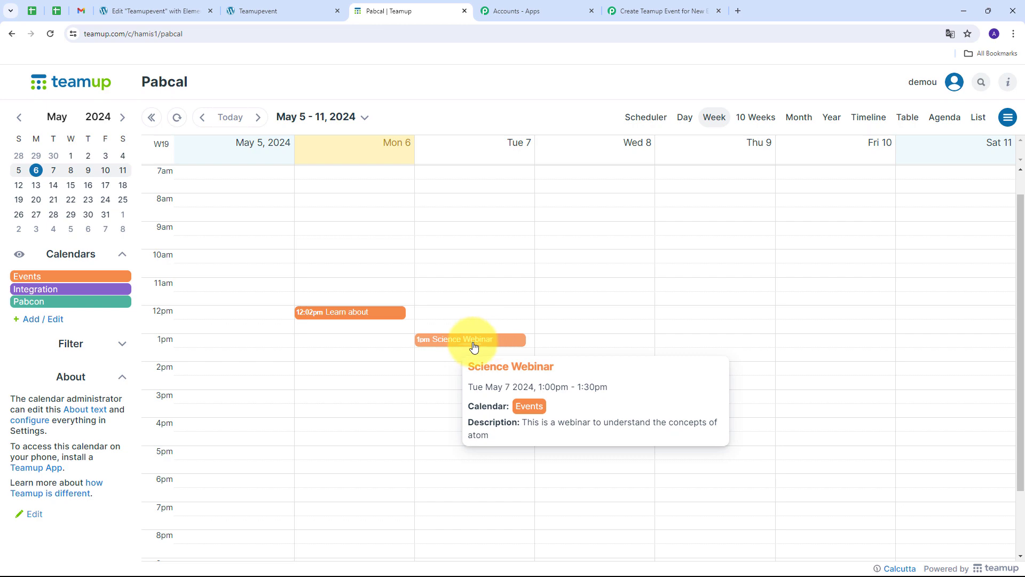
click(473, 347)
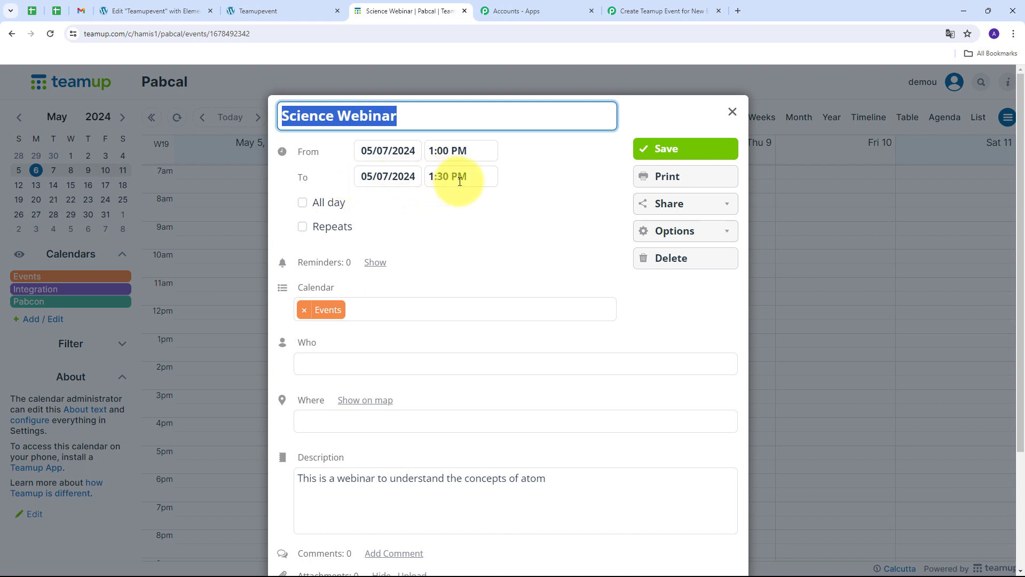
scroll(415, 377, down, 1)
scroll(374, 389, down, 1)
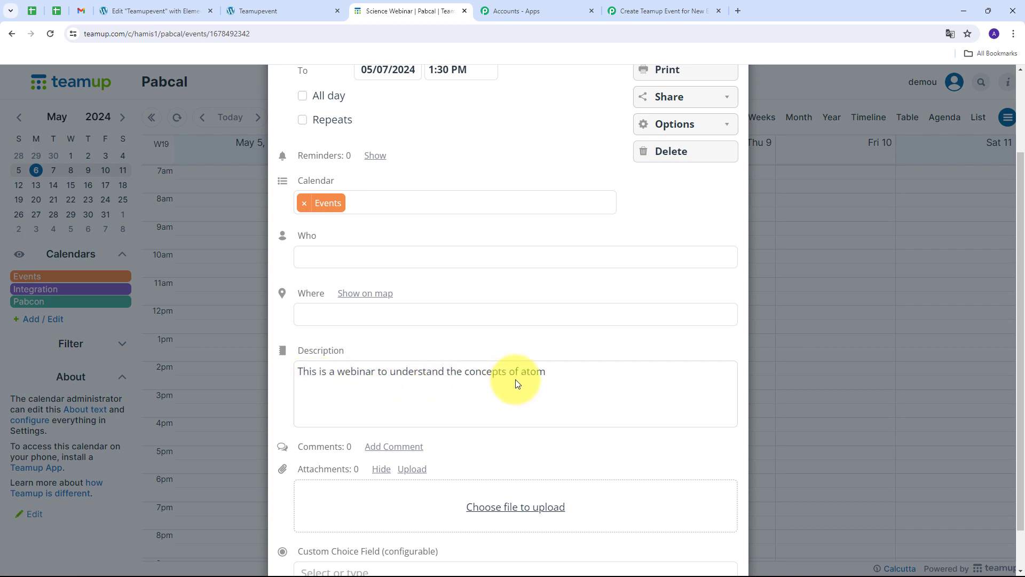
scroll(290, 188, up, 2)
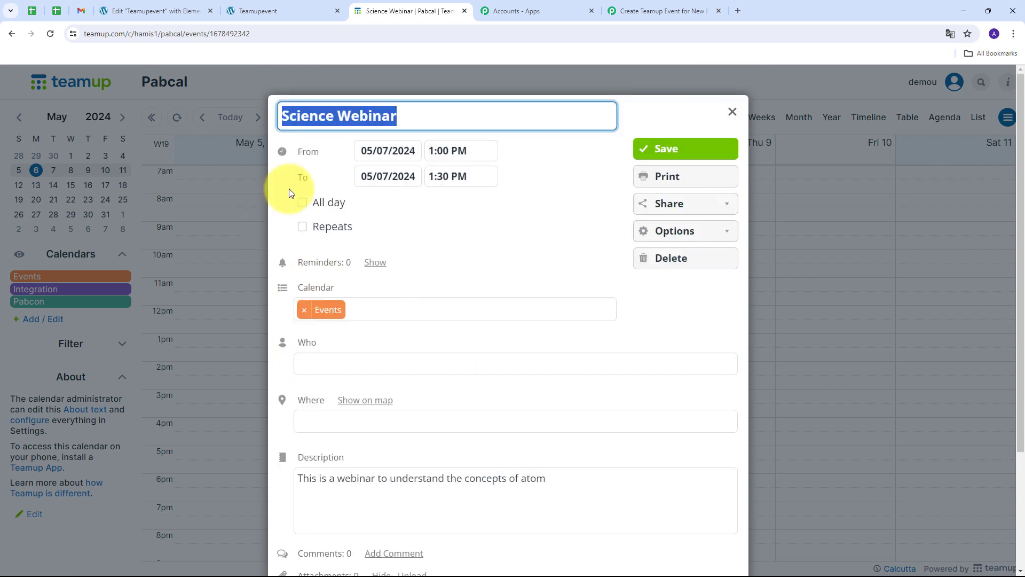
click(481, 217)
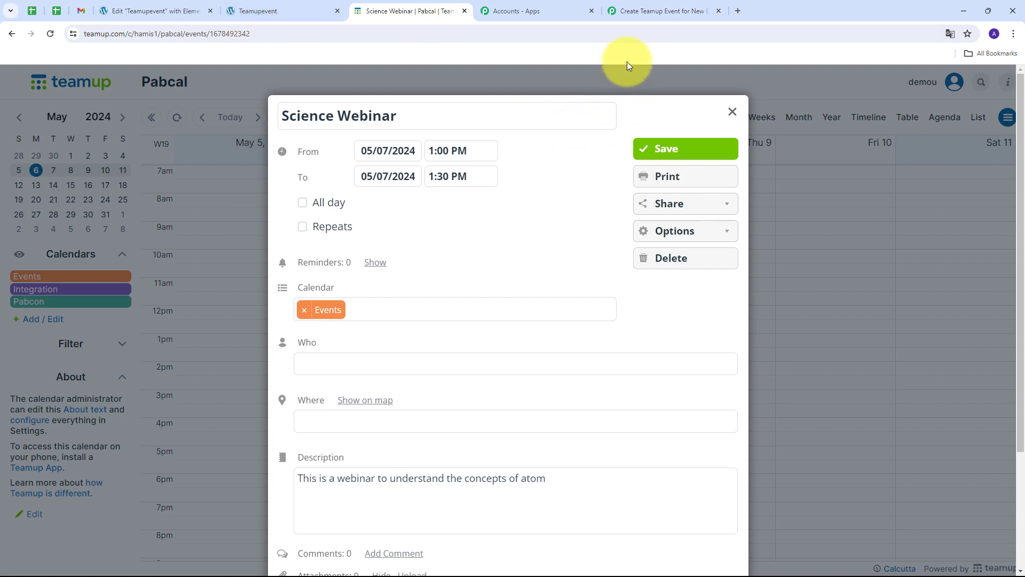
Step: Collapse the TeamUp Create an Event card and review the Elementor, formatter and TeamUp step summaries
click(626, 16)
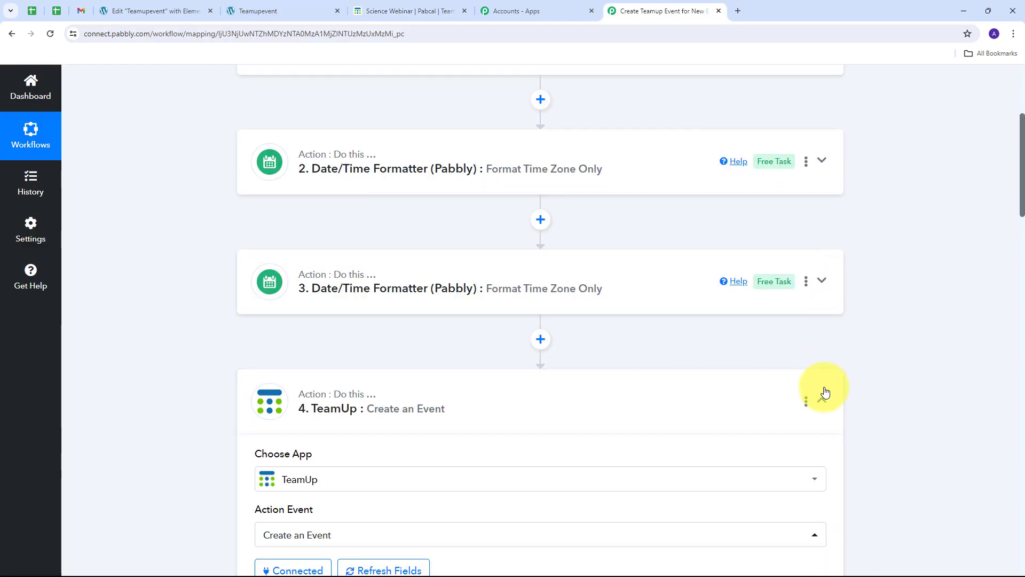
click(822, 400)
scroll(136, 281, up, 4)
scroll(133, 281, down, 2)
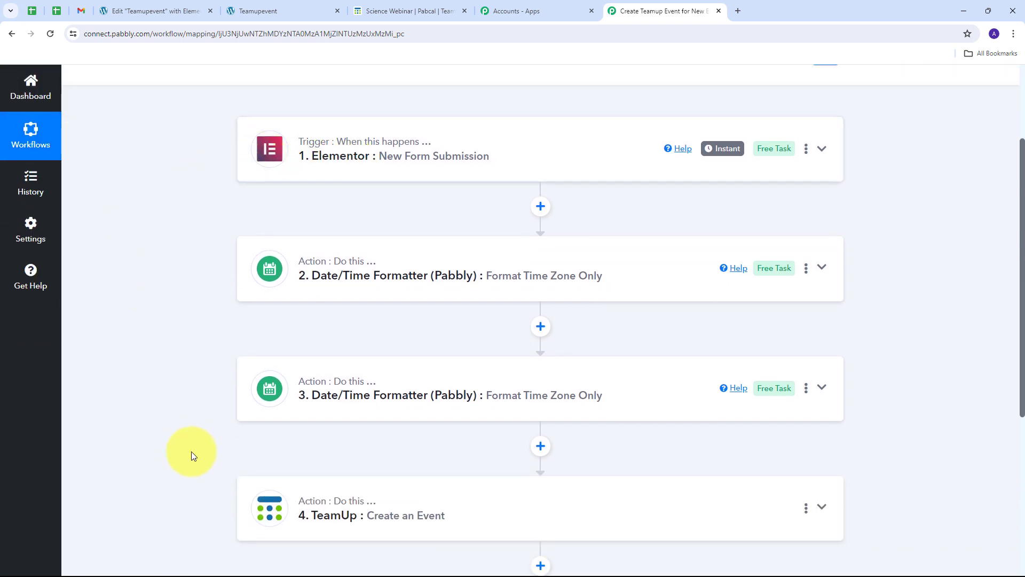
scroll(163, 248, up, 2)
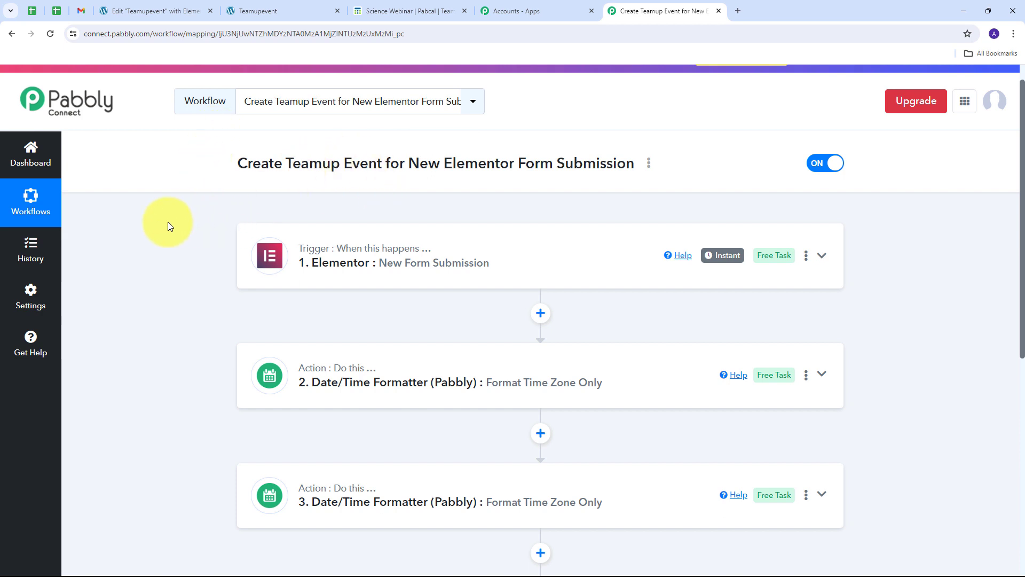
scroll(168, 222, down, 2)
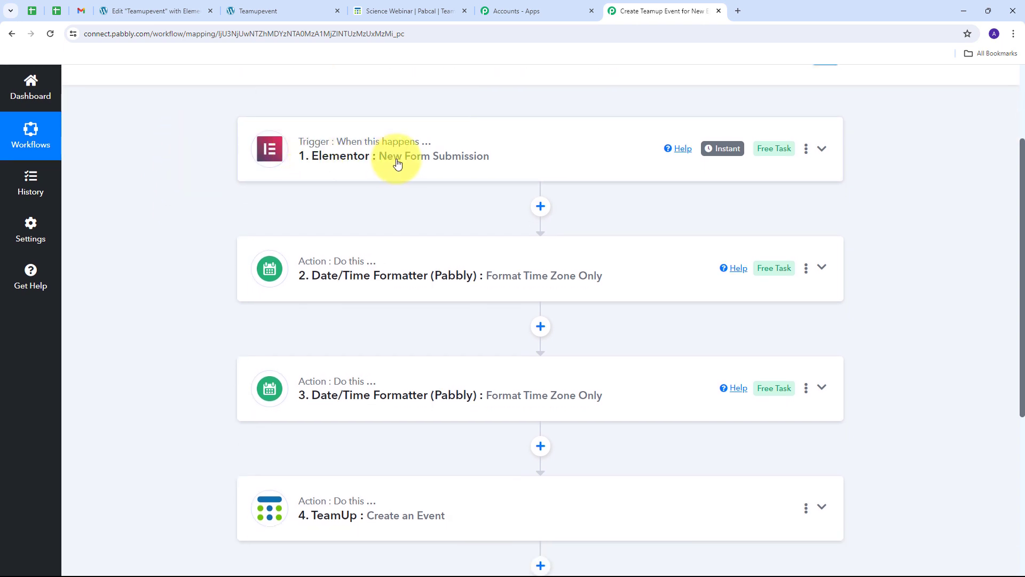
scroll(274, 173, down, 1)
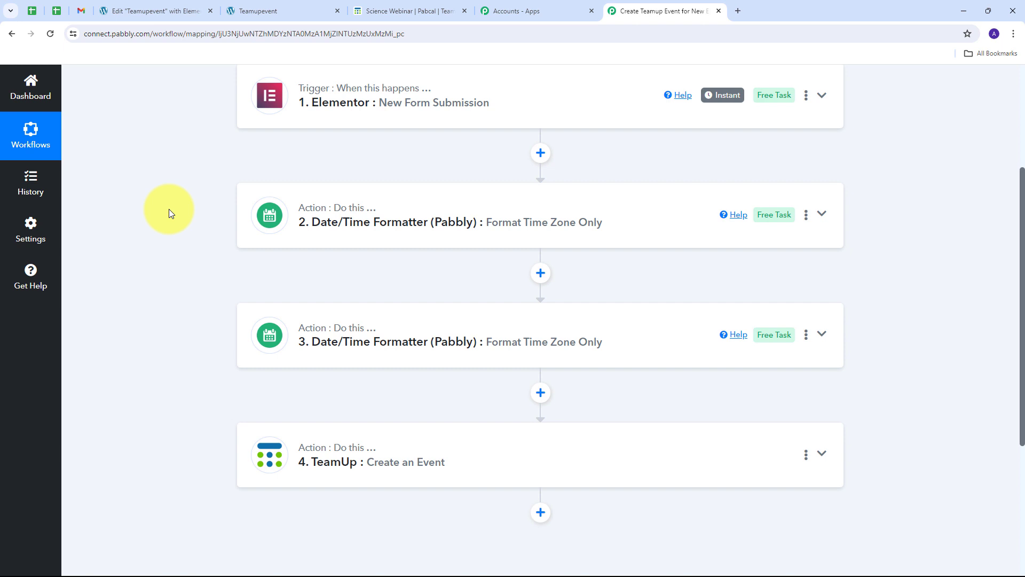
scroll(167, 271, down, 1)
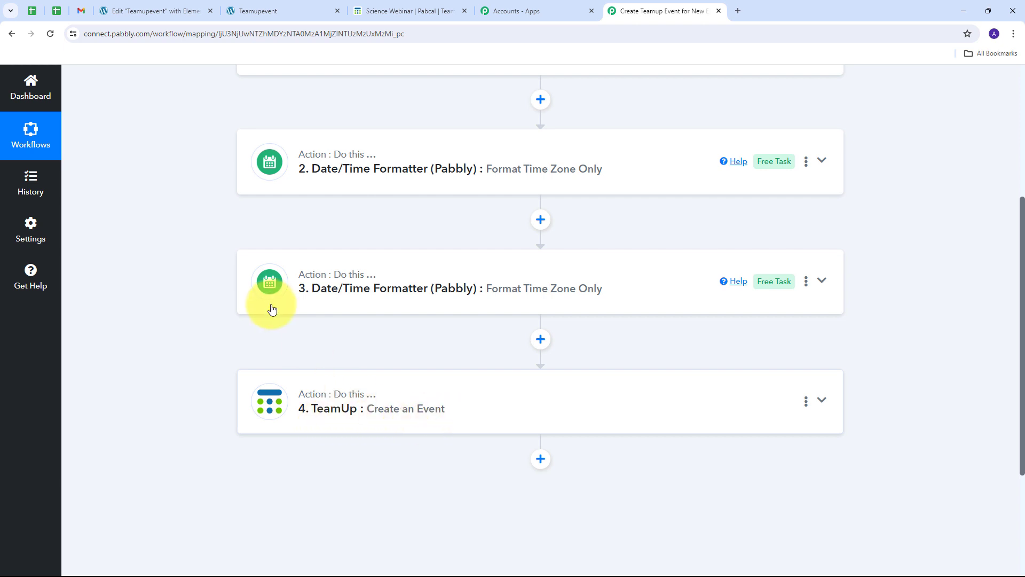
scroll(206, 317, up, 3)
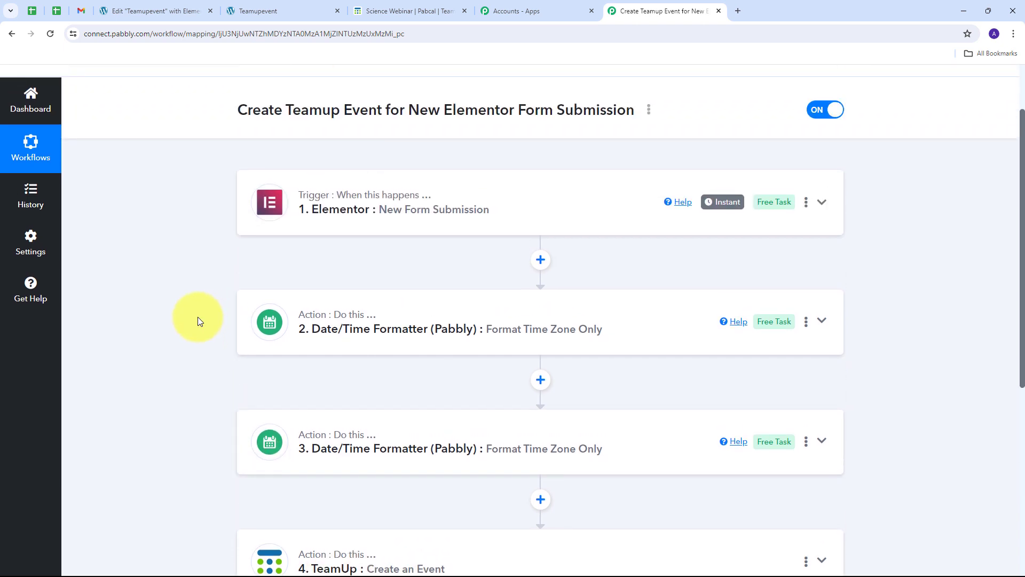
scroll(197, 320, up, 1)
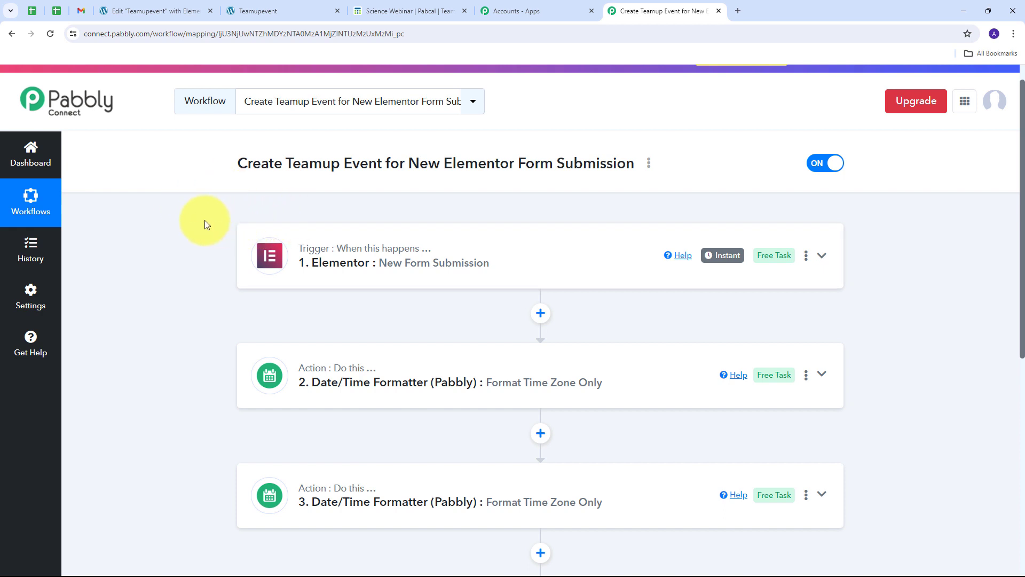